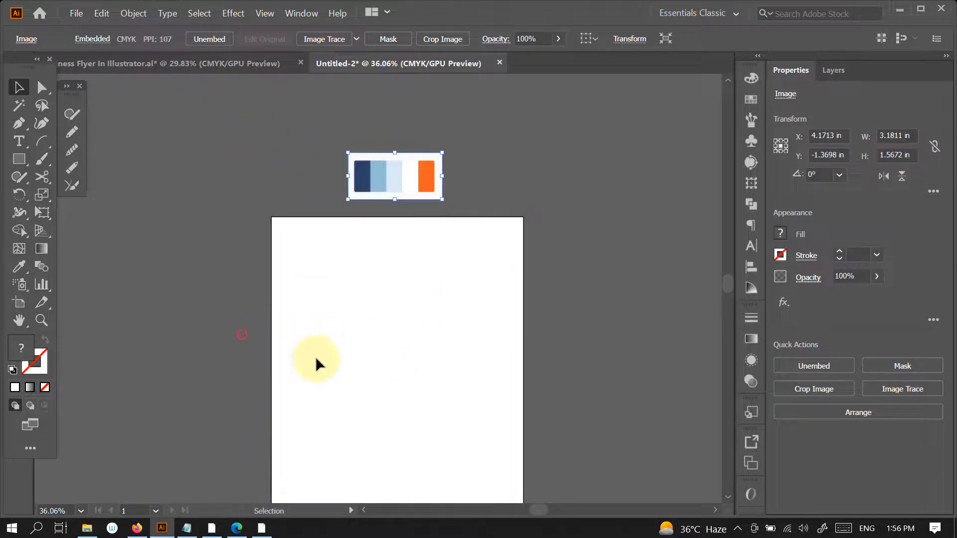
- Select the page-sized white rectangle and remove its stroke
left_click_drag(242, 335, 317, 360)
left_click(40, 368)
left_click(45, 388)
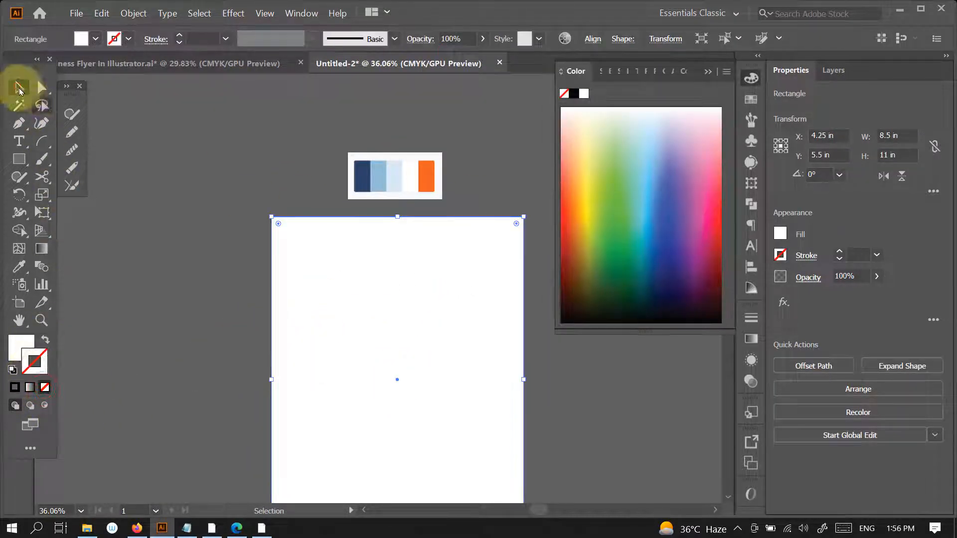
left_click(708, 71)
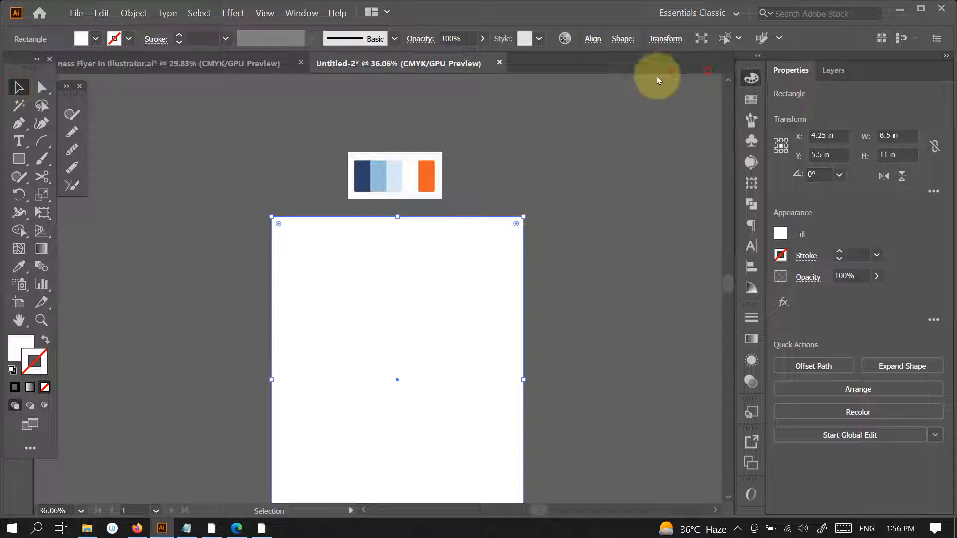
- Fill the background rectangle with the light blue sampled from the colour palette image, using the finished flyer as reference, then deselect it
left_click(199, 67)
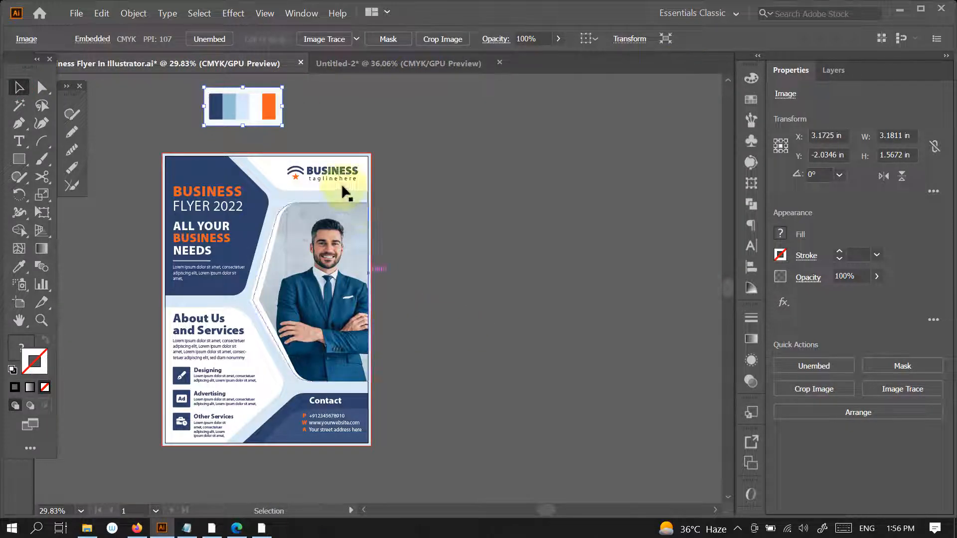
left_click(387, 65)
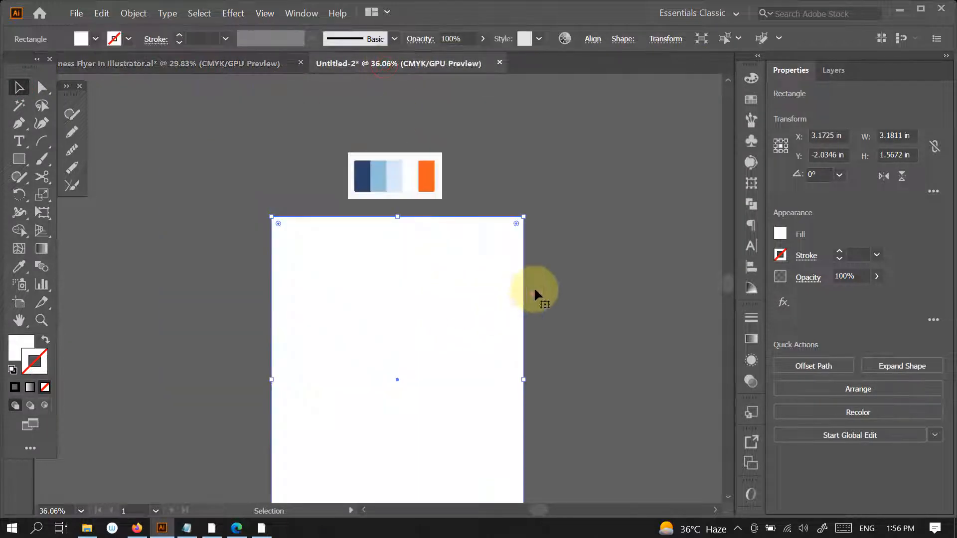
key("i")
left_click(391, 179)
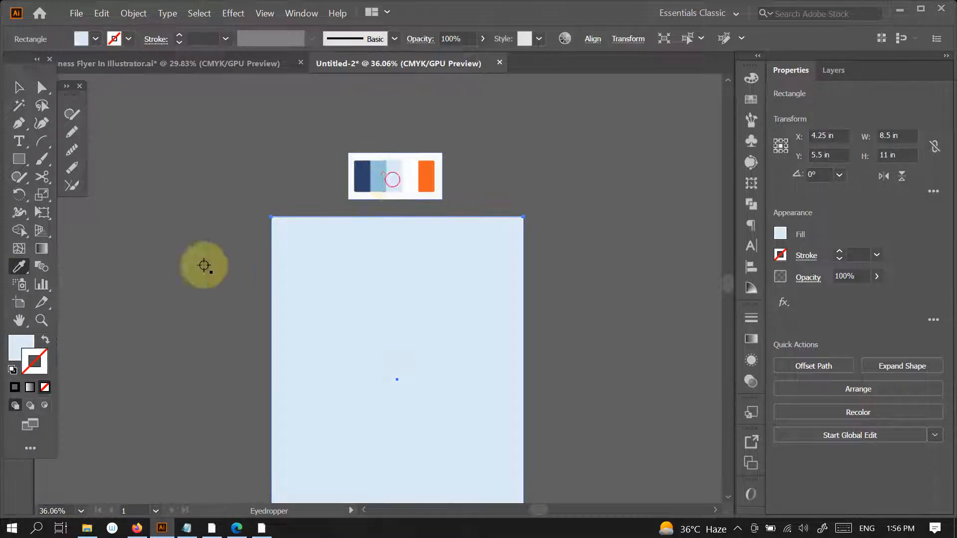
left_click(19, 87)
left_click_drag(489, 358, 488, 297)
left_click_drag(524, 330, 476, 348)
left_click(578, 330)
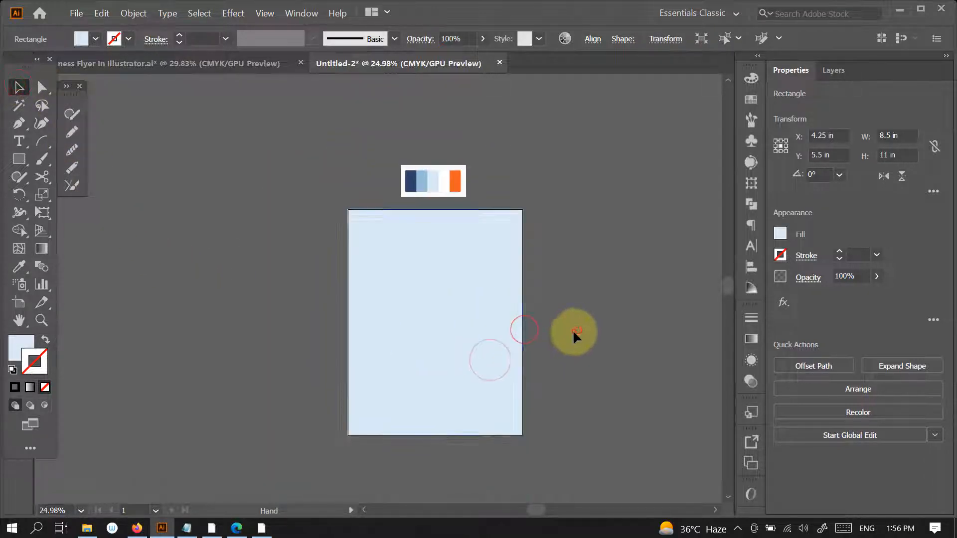
left_click_drag(558, 336, 546, 350)
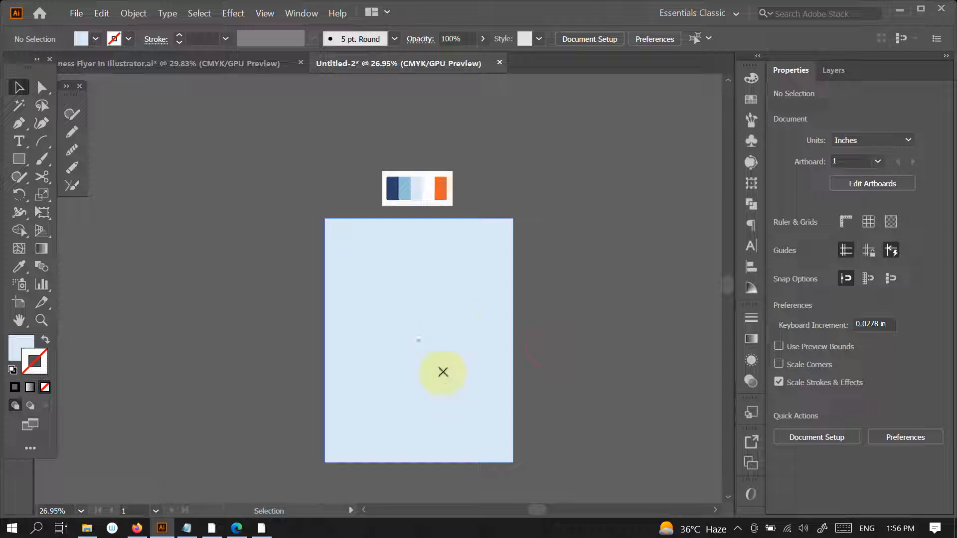
key("p")
left_click(419, 220)
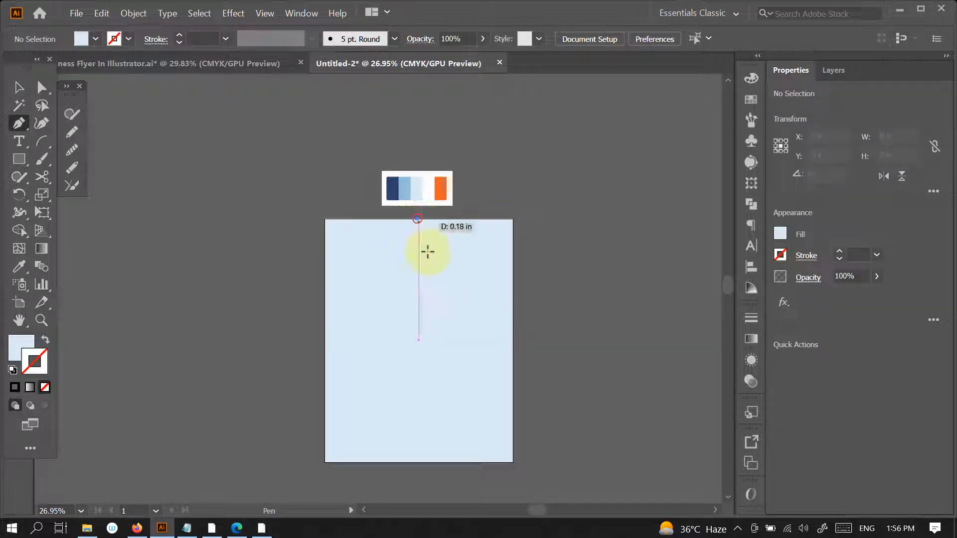
key("ctrl+z")
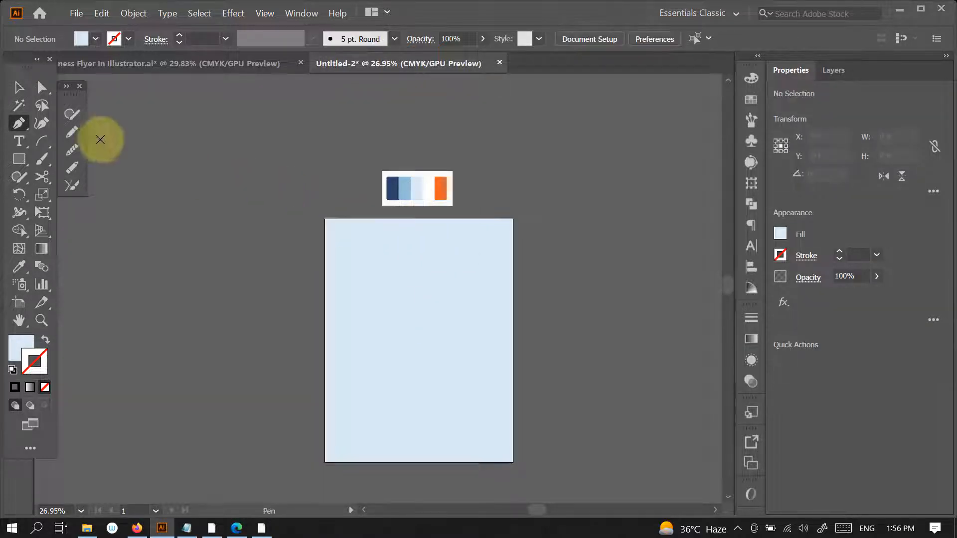
left_click(19, 86)
- Copy all the finished flyer artwork without the palette image and paste it into the Untitled-2 document beside the blank page
left_click(156, 61)
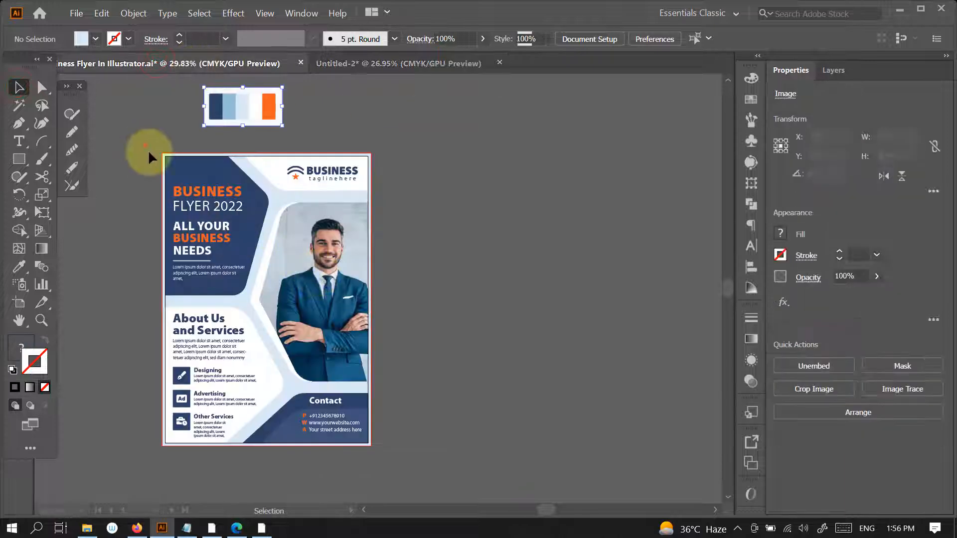
key("ctrl+alt+a")
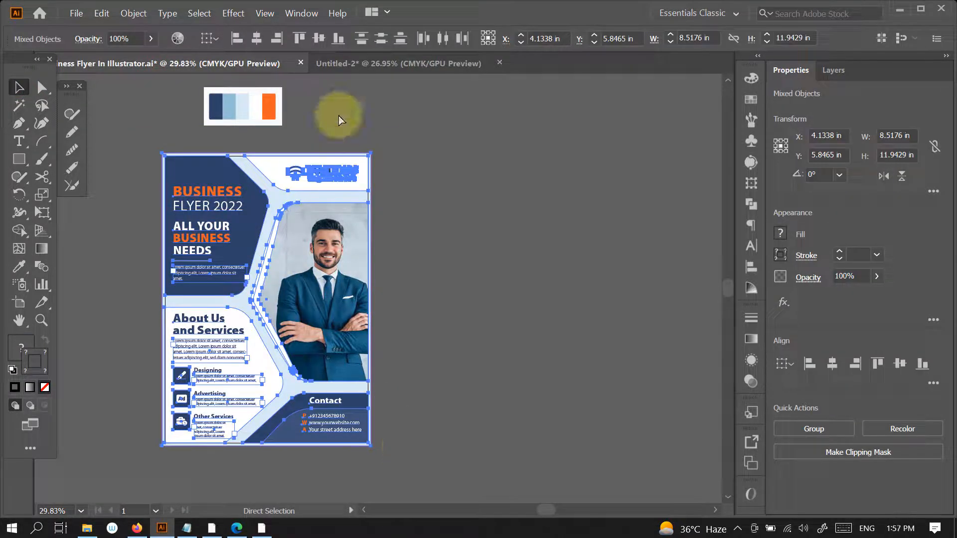
left_click(355, 64)
left_click_drag(346, 342, 468, 252)
left_click_drag(458, 286, 419, 309)
left_click_drag(418, 312, 464, 330)
key("ctrl+v")
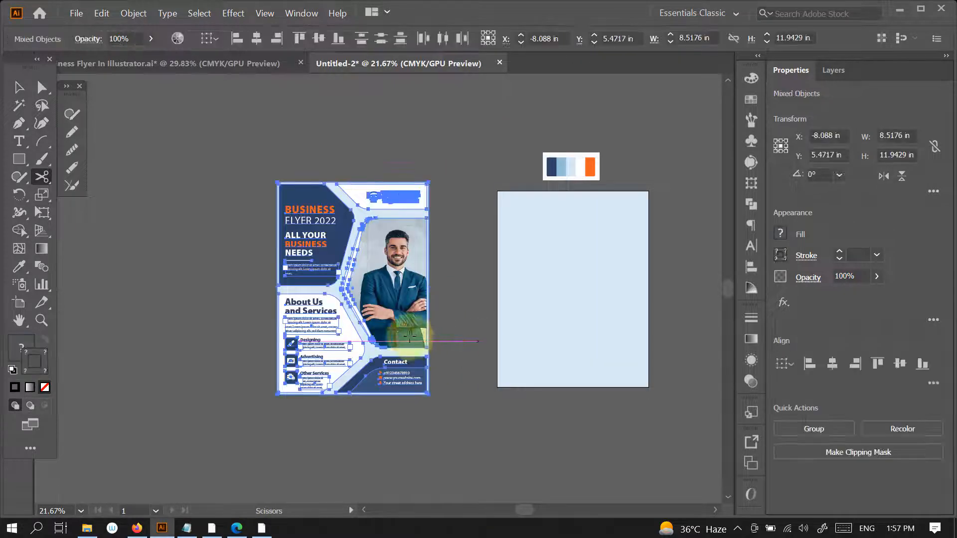
left_click(458, 345)
left_click(620, 286)
left_click(19, 88)
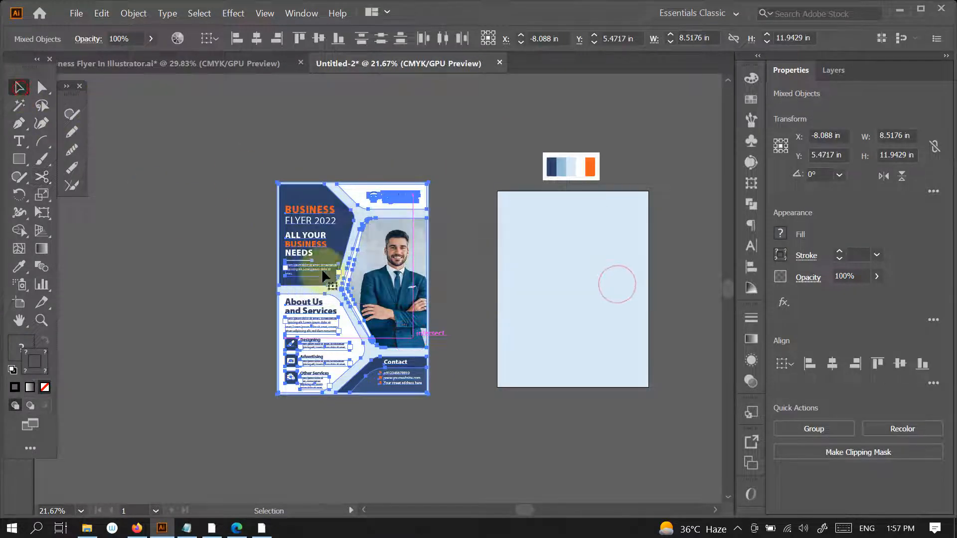
- Move the pasted flyer close to the left side of the blank page and scale it down proportionally to about the page's height
left_click_drag(388, 354, 442, 355)
left_click_drag(626, 347, 617, 304)
left_click(618, 304)
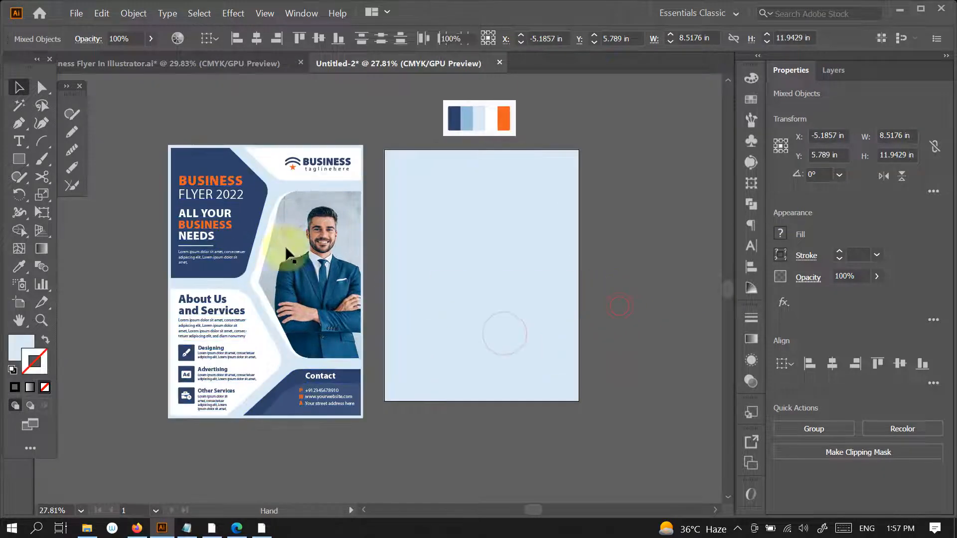
left_click_drag(145, 123, 270, 403)
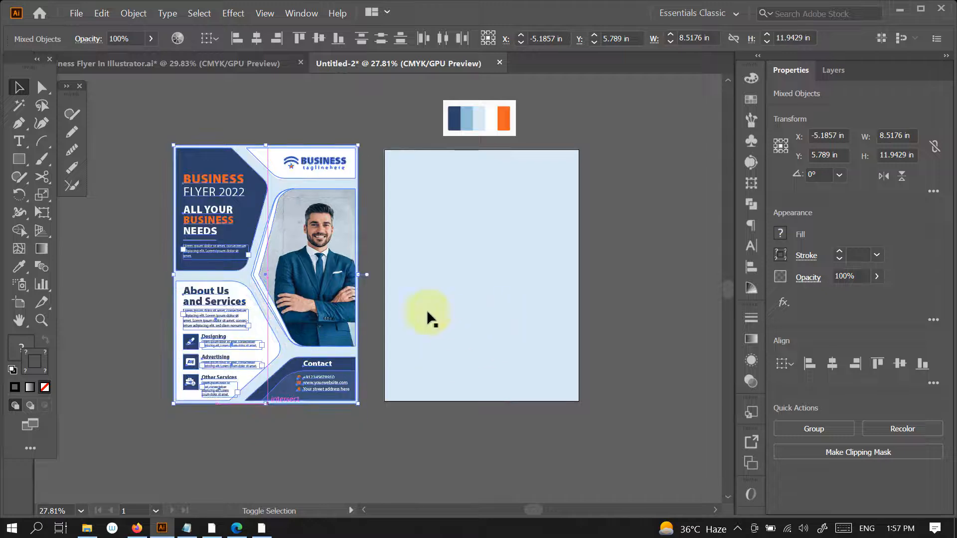
left_click_drag(263, 143, 266, 150)
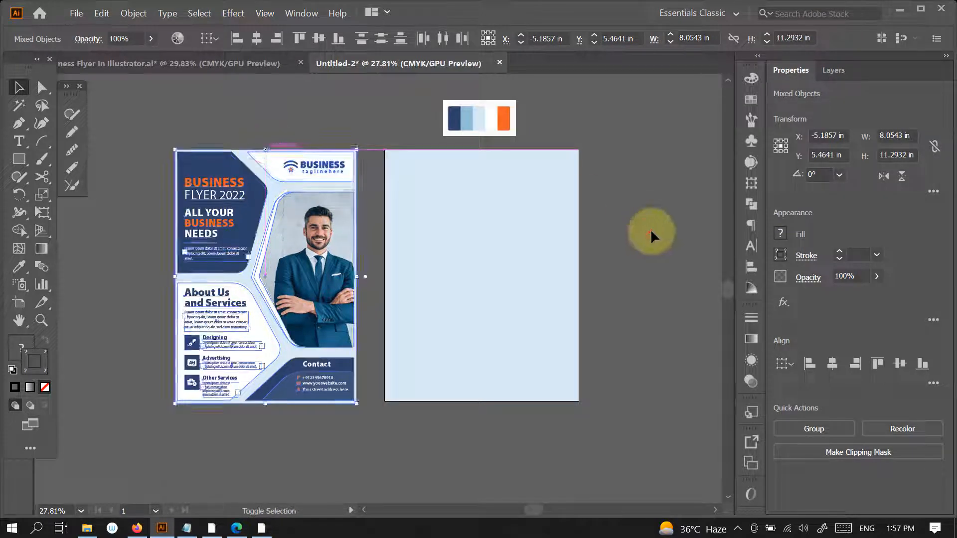
left_click(634, 254)
key("p")
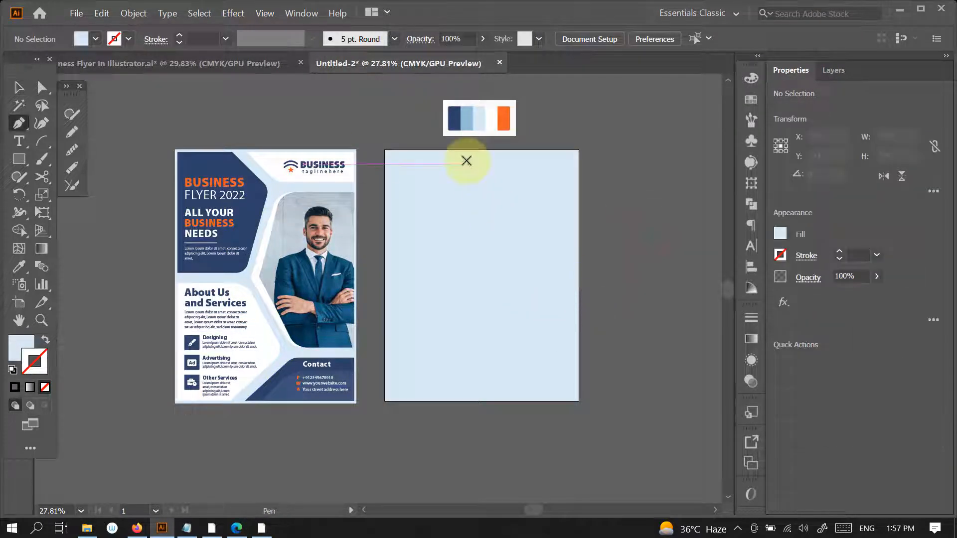
left_click(381, 146)
left_click_drag(479, 159, 493, 183)
key("ctrl+z")
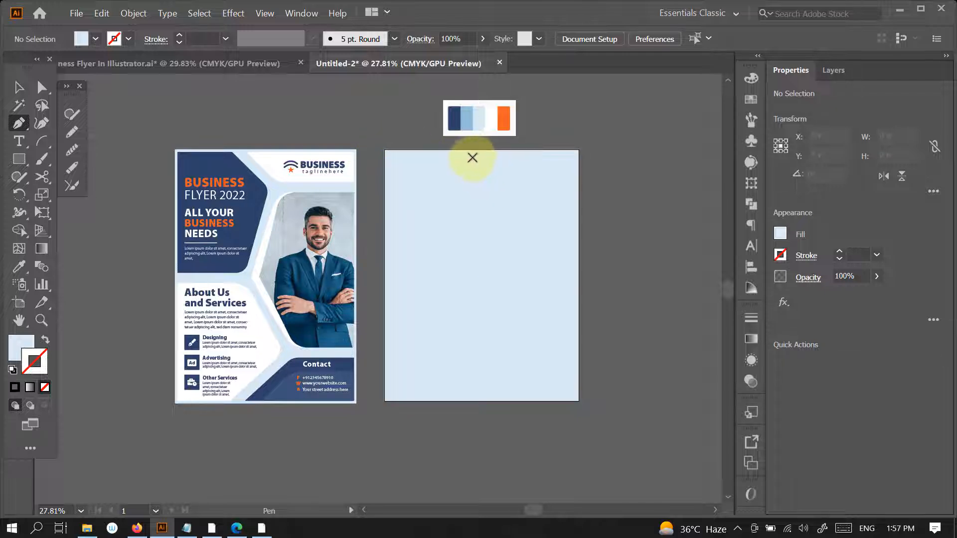
- Draw a Pen path from just above the page's top edge diagonally down, then horizontally past the right edge, framing the logo area
left_click(500, 187)
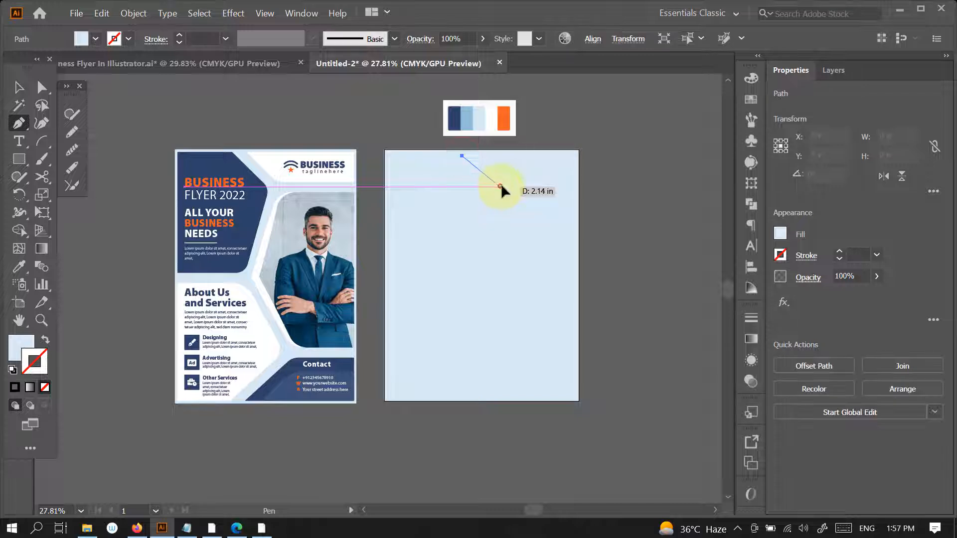
left_click_drag(582, 186, 457, 145)
key("a")
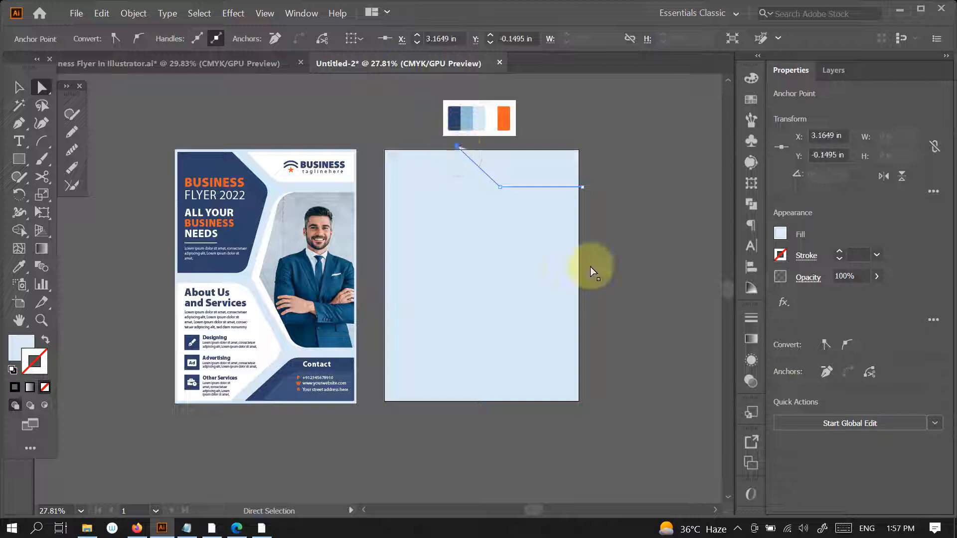
- Give the new path no fill and a black 17 pt stroke with a round cap
key("v")
key("shift+x")
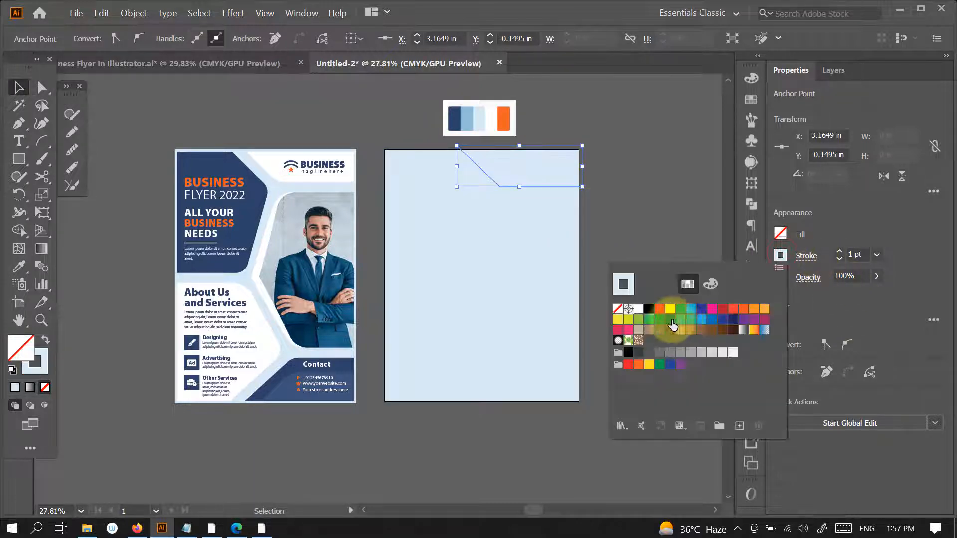
left_click(841, 253)
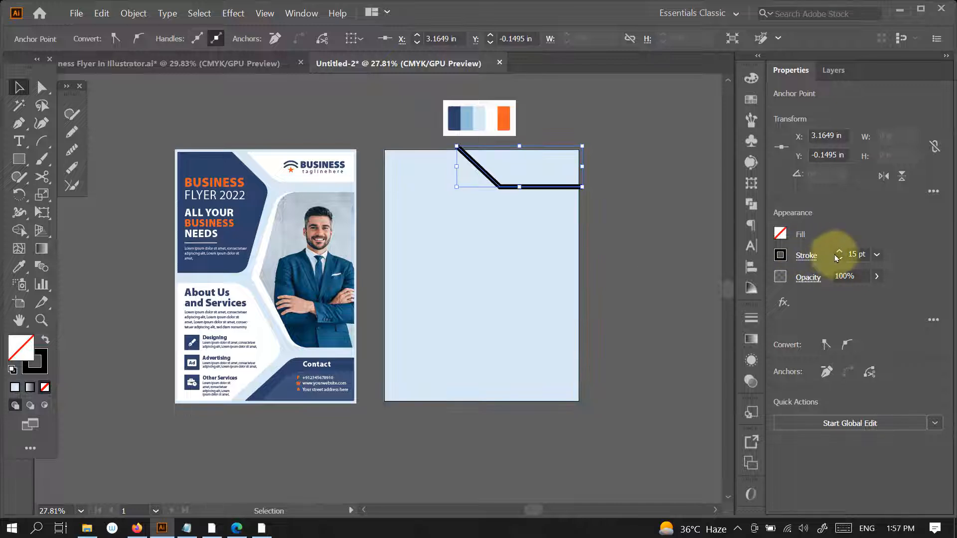
left_click(840, 251)
left_click(840, 251)
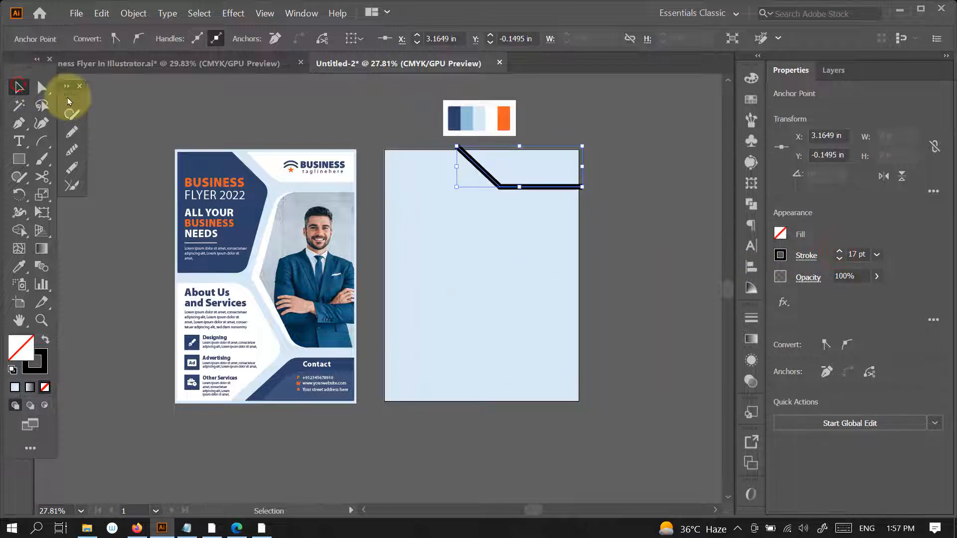
left_click(806, 256)
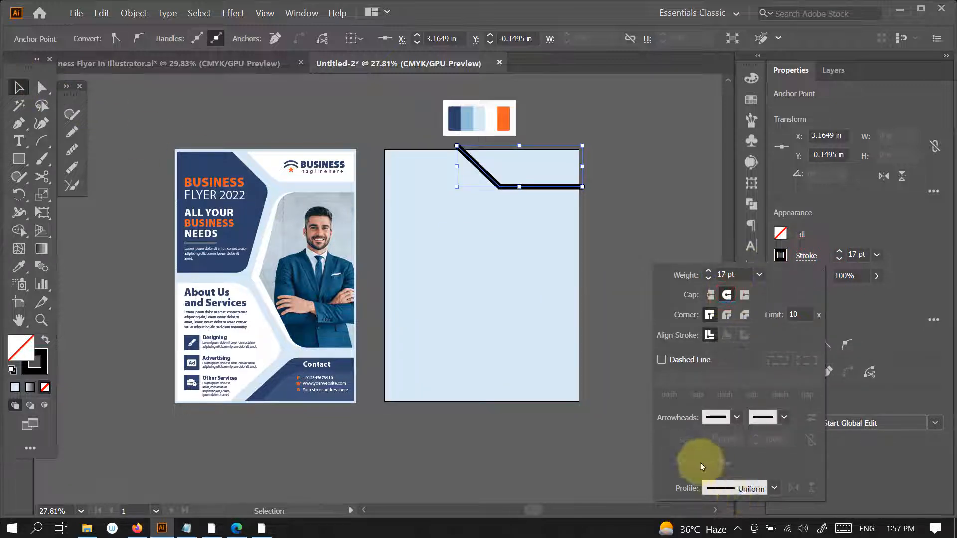
left_click(18, 88)
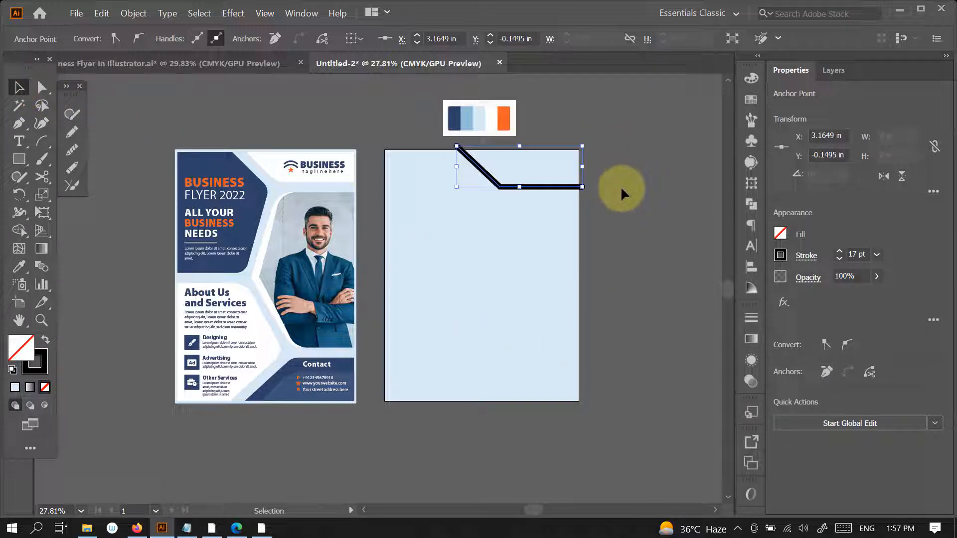
- Draw a line from the upper path's bend down-left to mid-page and a horizontal line from there past the left page edge
key("p")
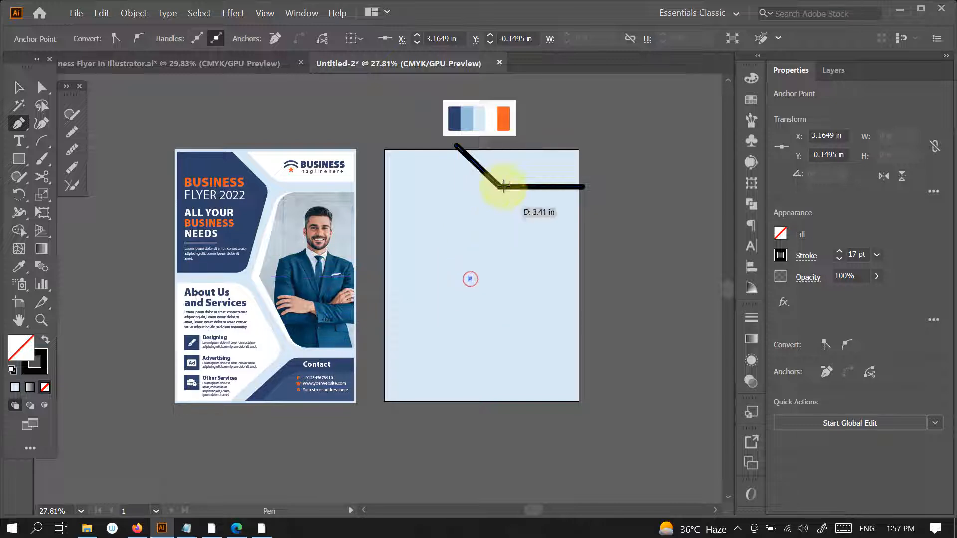
left_click_drag(504, 187, 476, 292)
left_click(470, 280)
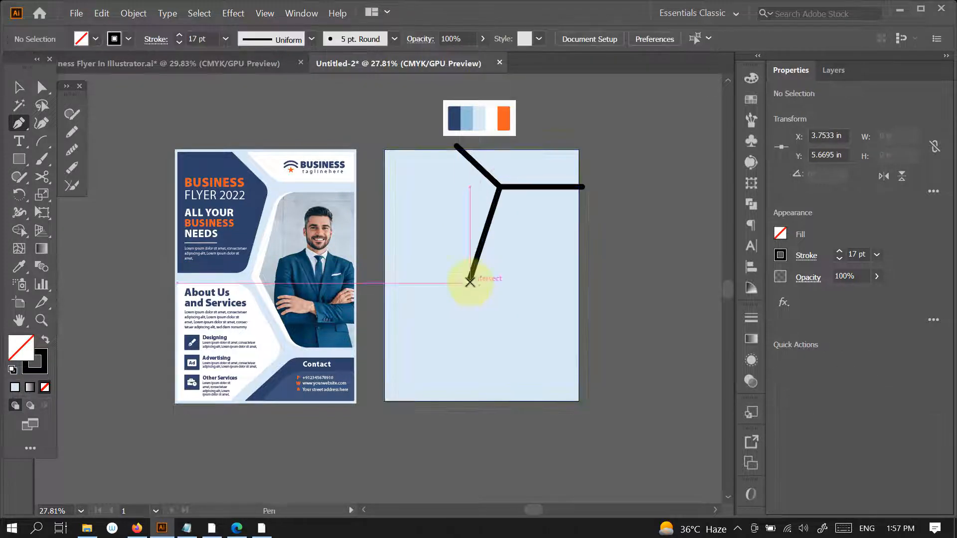
left_click(375, 280)
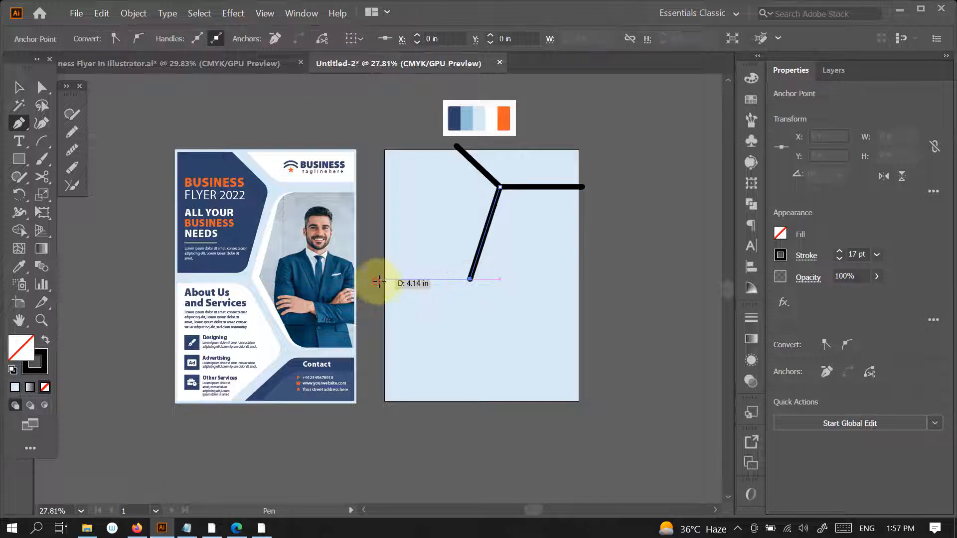
left_click(595, 317, "ctrl")
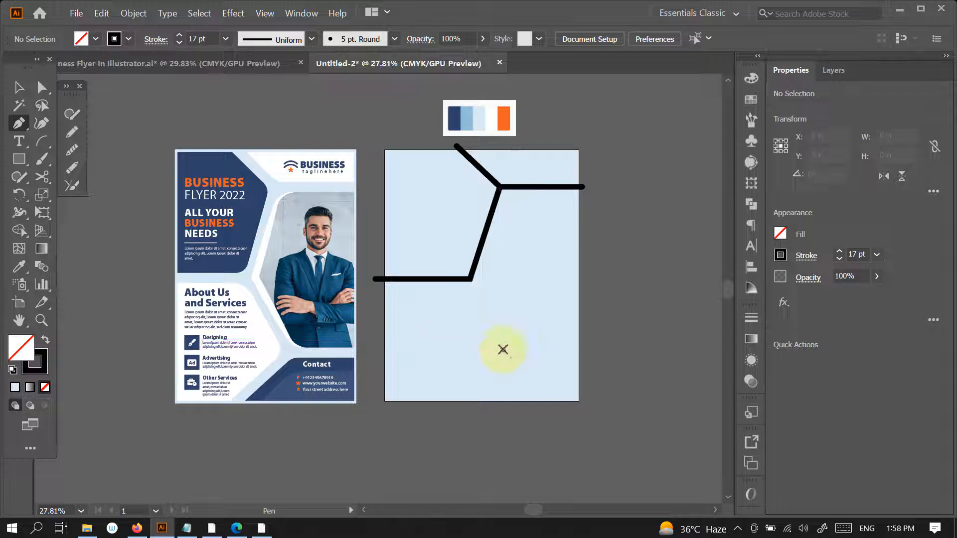
- Draw a diagonal line from the mid-page junction down-right to the lower middle of the page
left_click(503, 350)
left_click(471, 279)
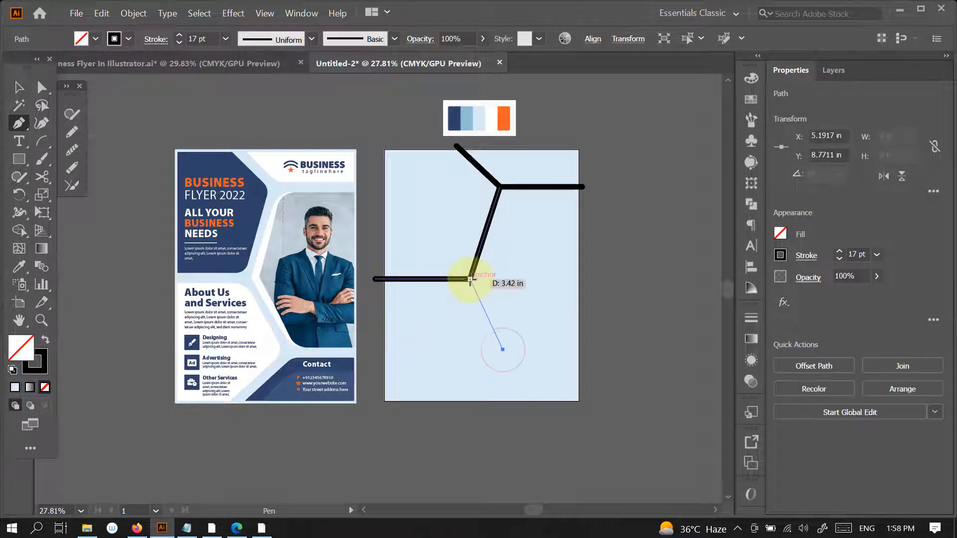
left_click(534, 399, "ctrl")
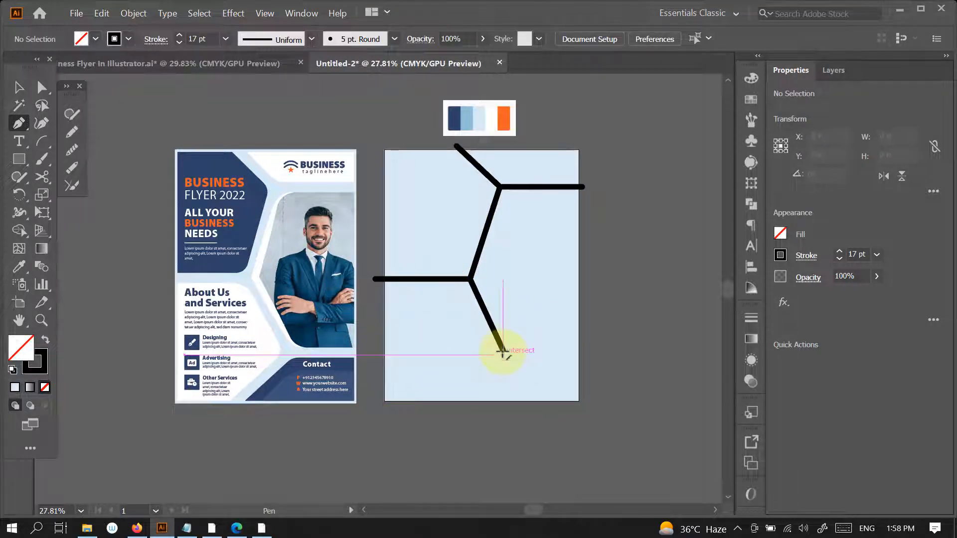
- Extend two lines from the lower junction: one down-left to the bottom page edge and one horizontally past the right edge
left_click(503, 350)
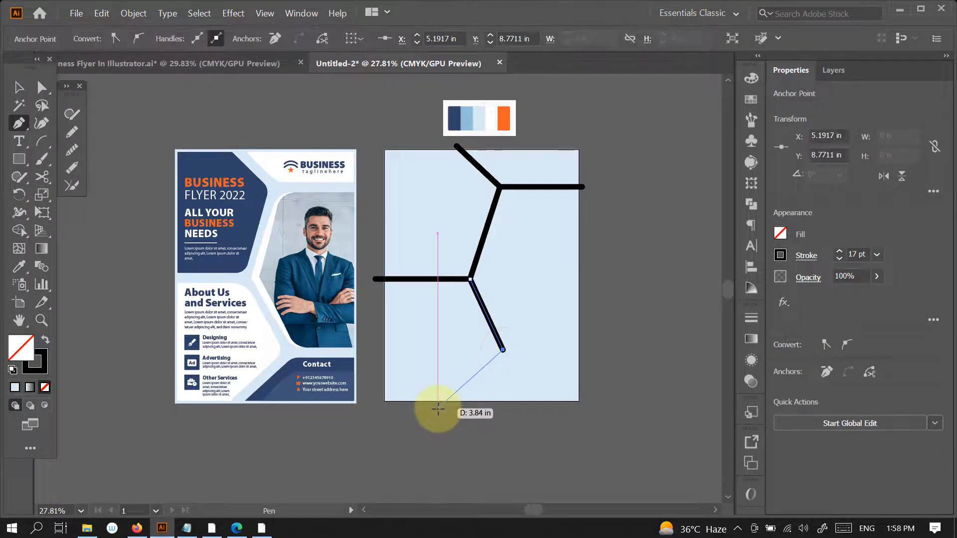
left_click(469, 405)
left_click(561, 387, "ctrl")
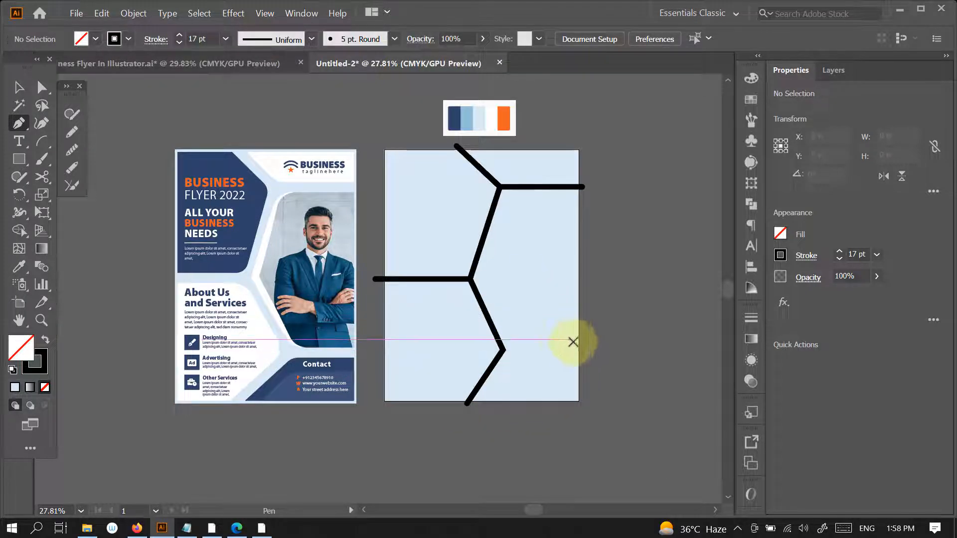
left_click(503, 350)
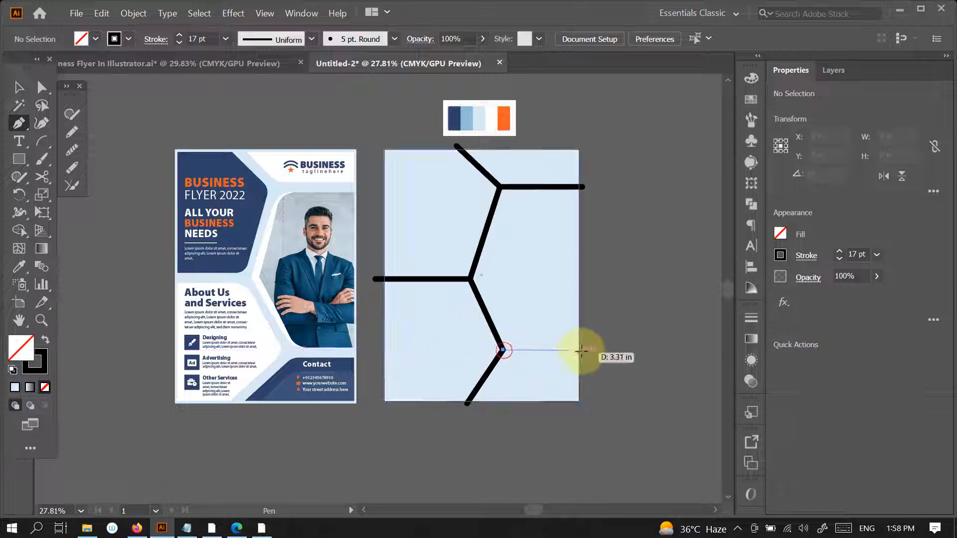
left_click(585, 350)
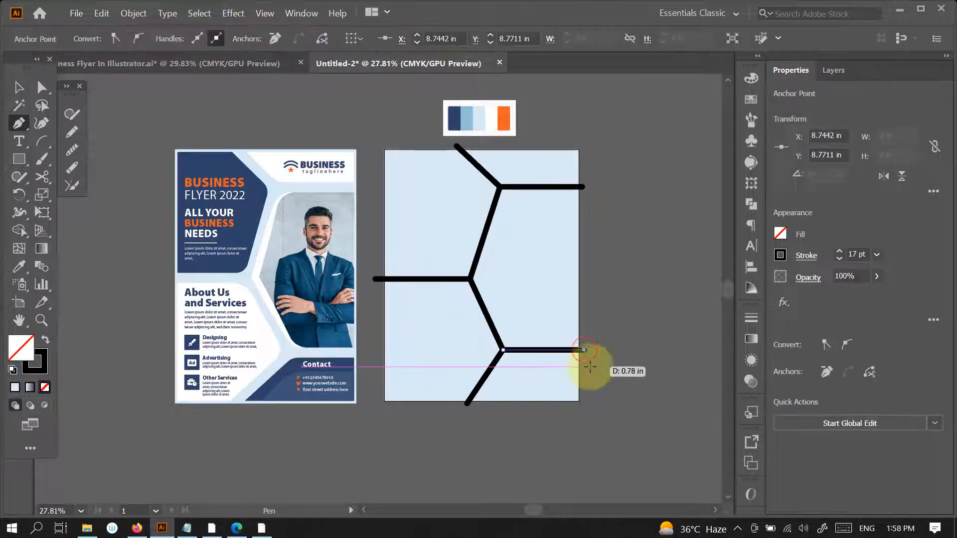
- Select all the black divider lines without the background and set their stroke weight to 23 pt
left_click(19, 87)
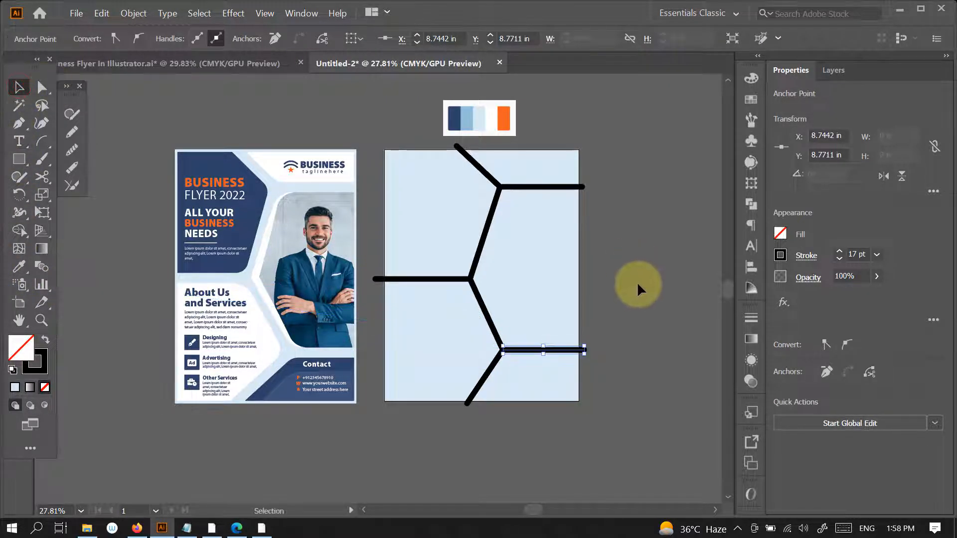
left_click(640, 282)
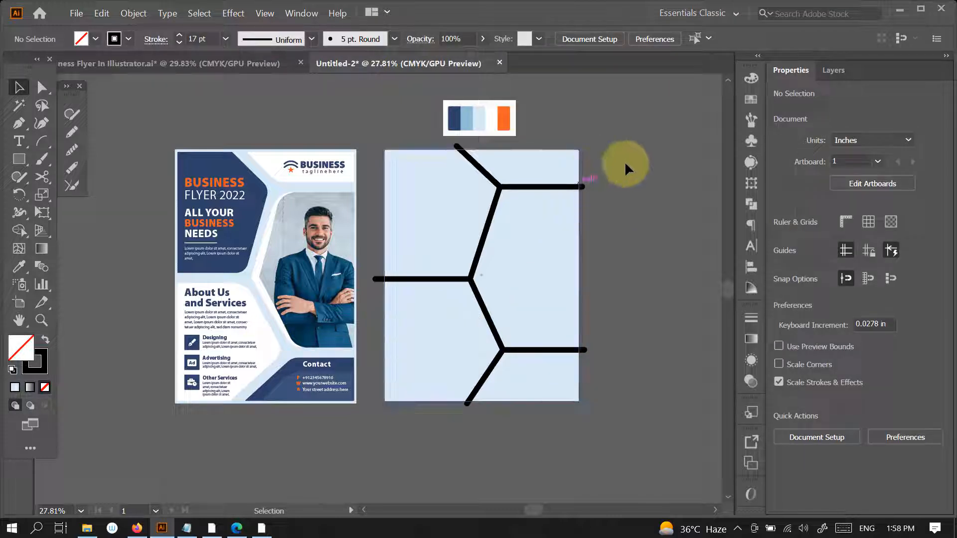
left_click_drag(614, 159, 385, 402)
left_click(550, 304, "shift")
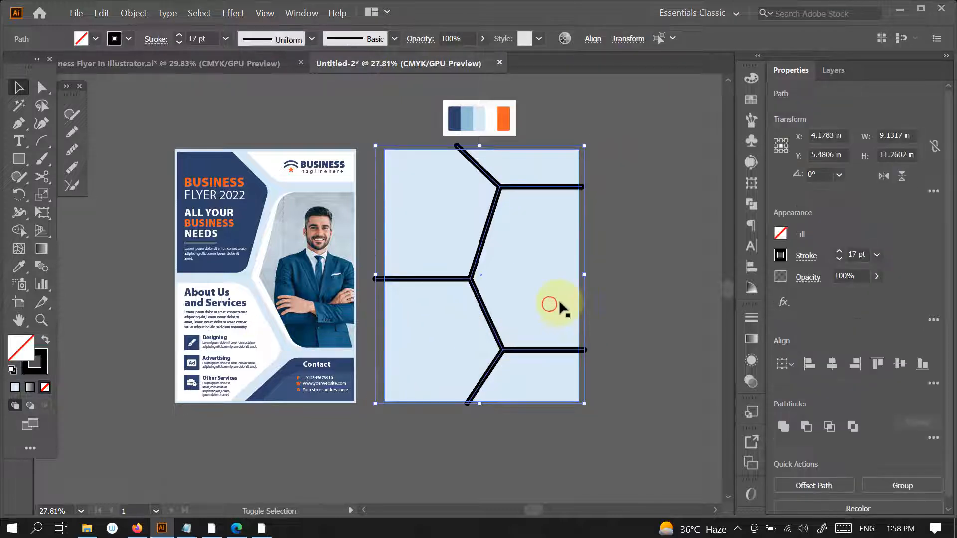
left_click(840, 250)
left_click(840, 251)
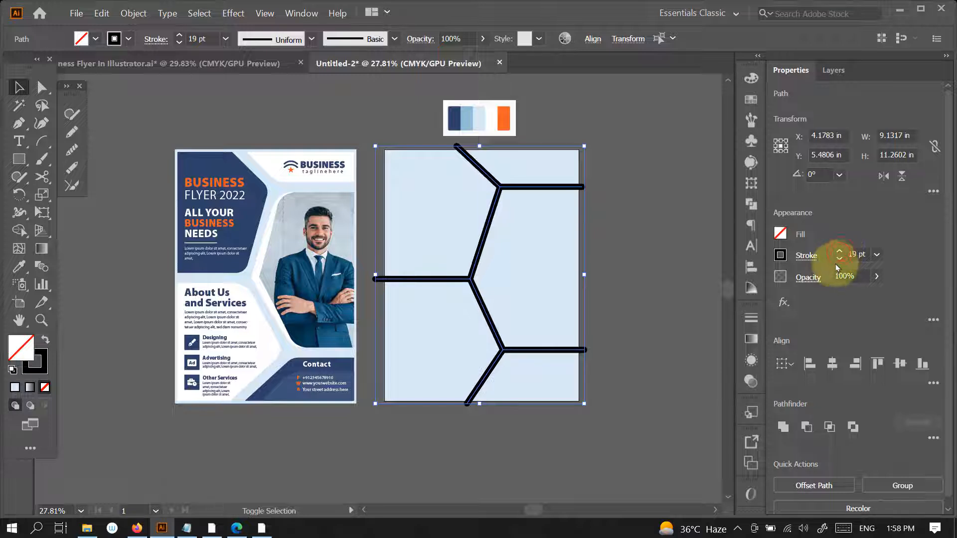
left_click(839, 251)
left_click(840, 251)
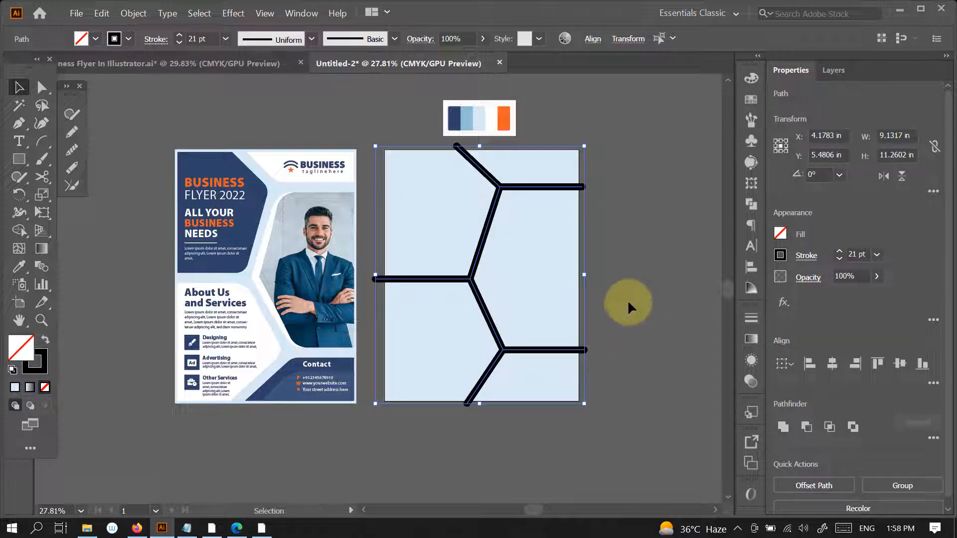
left_click(839, 251)
left_click(839, 251)
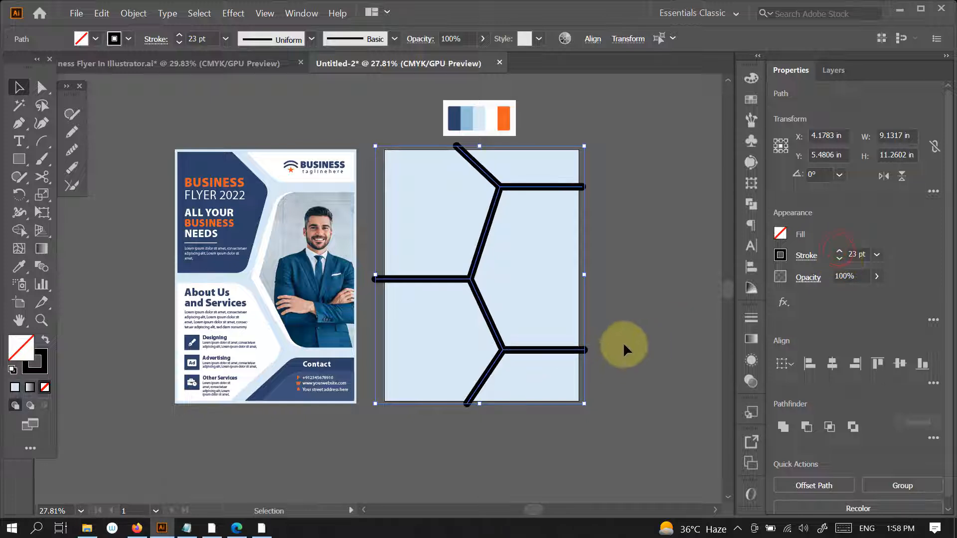
- Expand the fill and stroke of the divider lines together with the light blue background
left_click(540, 283, "shift")
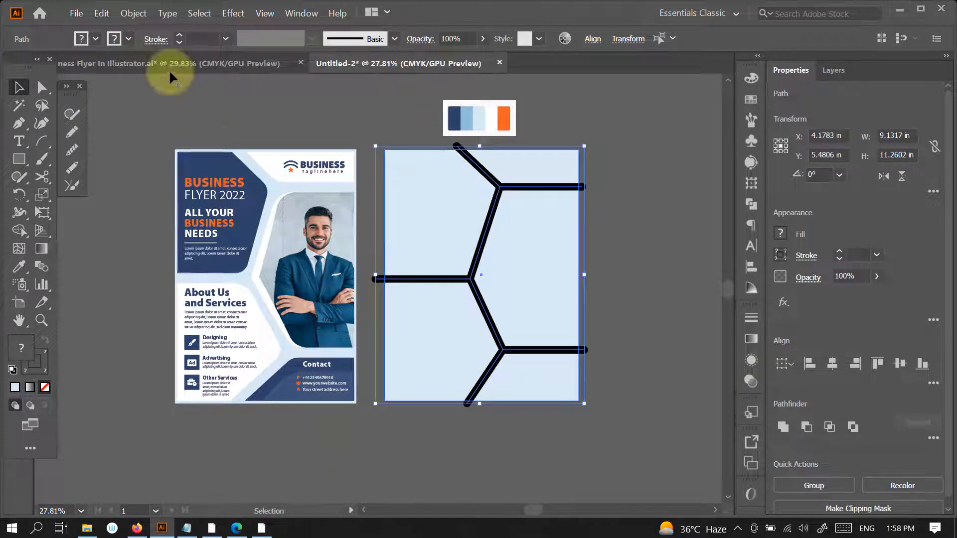
left_click(134, 13)
left_click(160, 144)
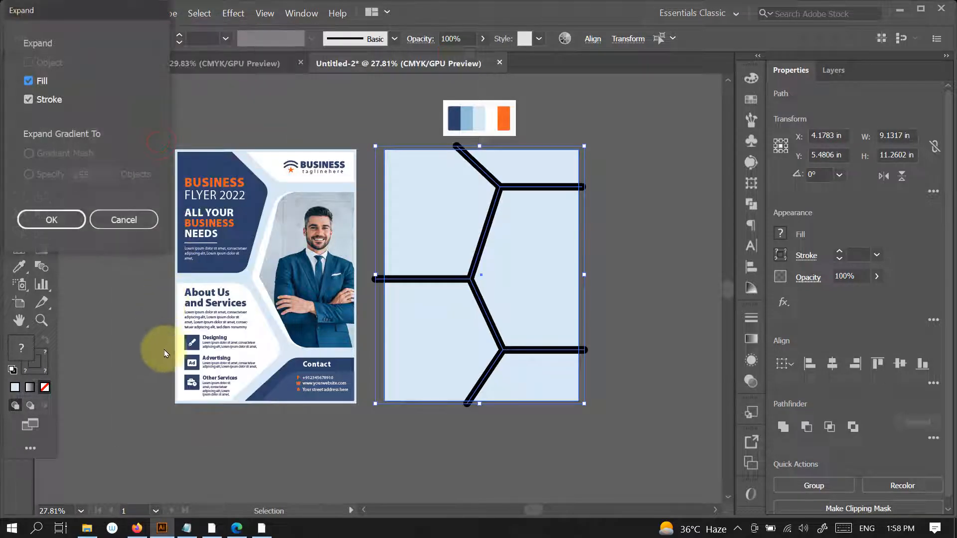
left_click(60, 218)
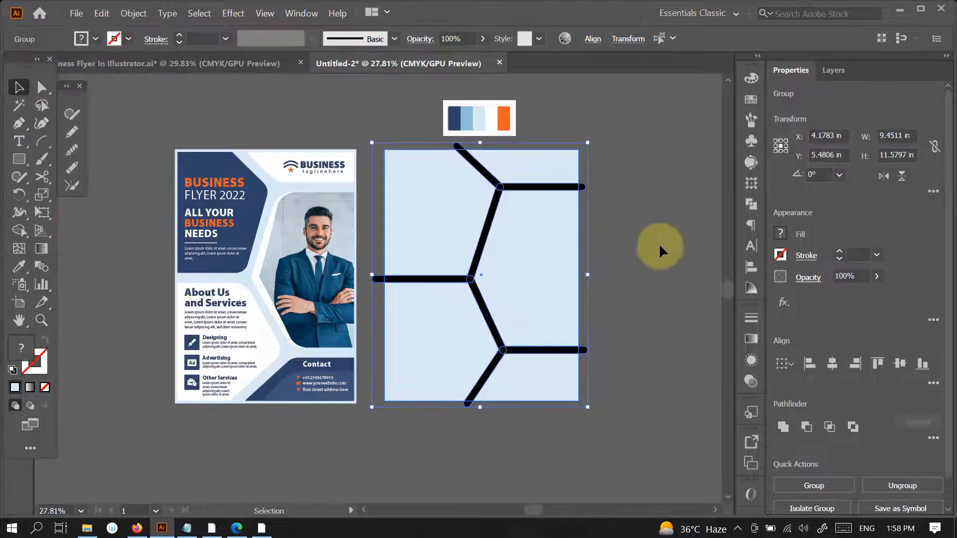
left_click(609, 150)
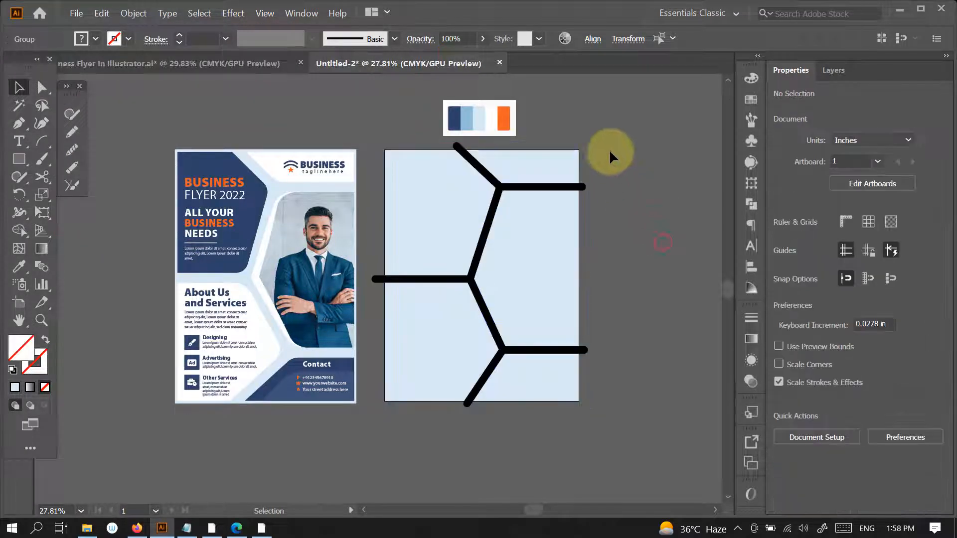
- Apply Pathfinder Divide to the expanded lines and background, and ungroup the resulting pieces
left_click(378, 400)
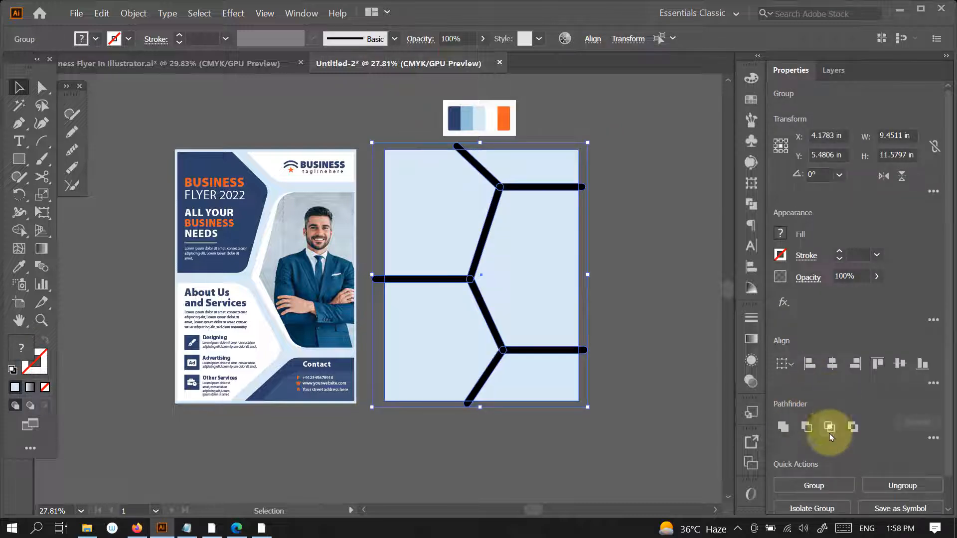
left_click(933, 440)
left_click(784, 418)
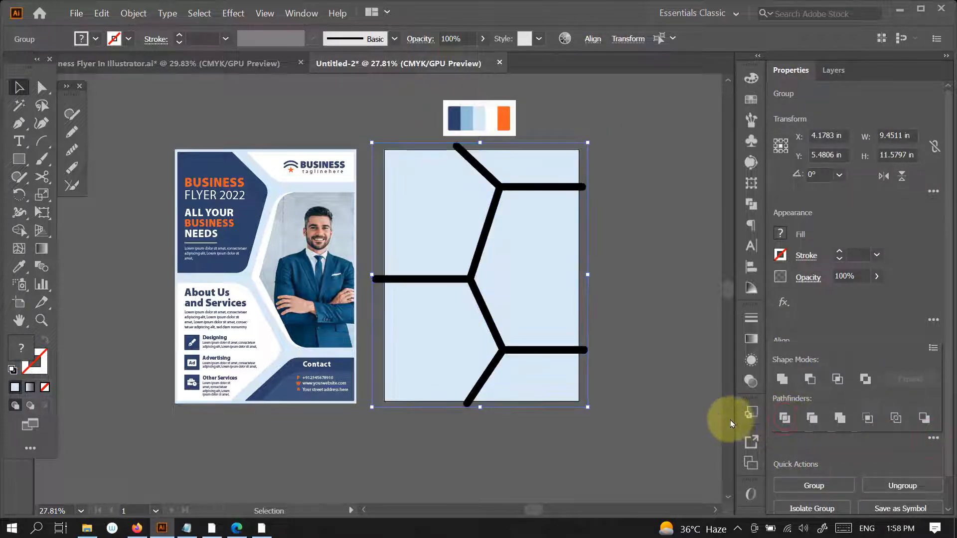
left_click(637, 250)
left_click(521, 187)
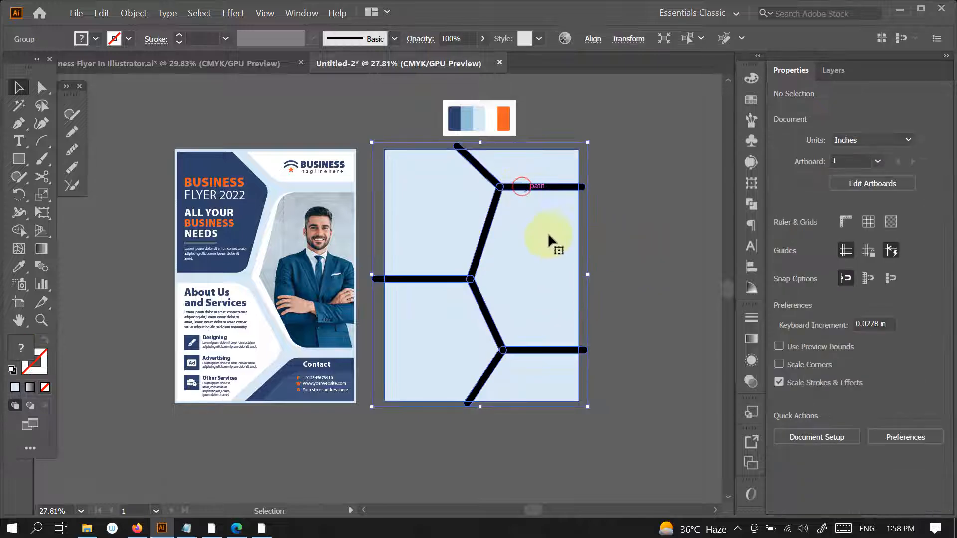
- Delete the black line segments between the panels so that only gaps separate them
key("Delete")
left_click(537, 188)
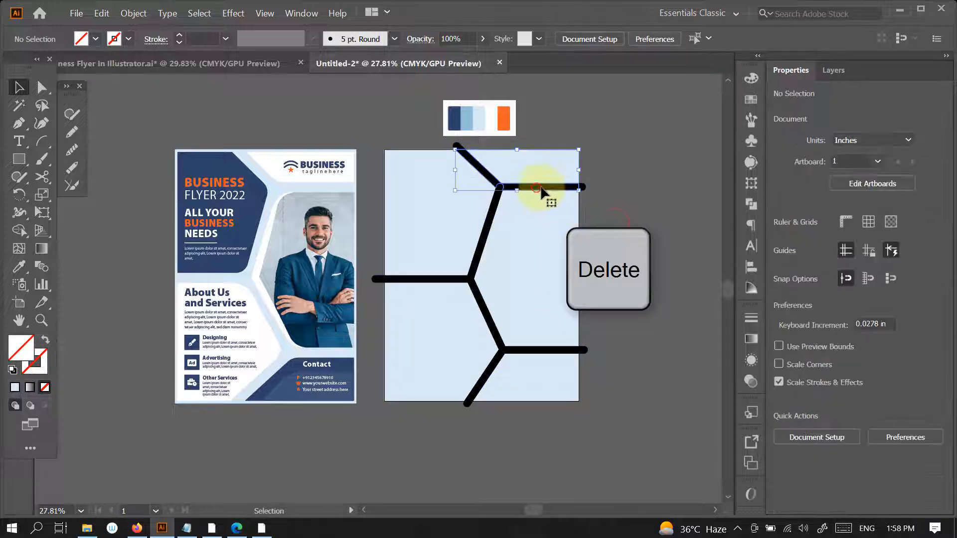
key("Delete")
left_click(500, 210)
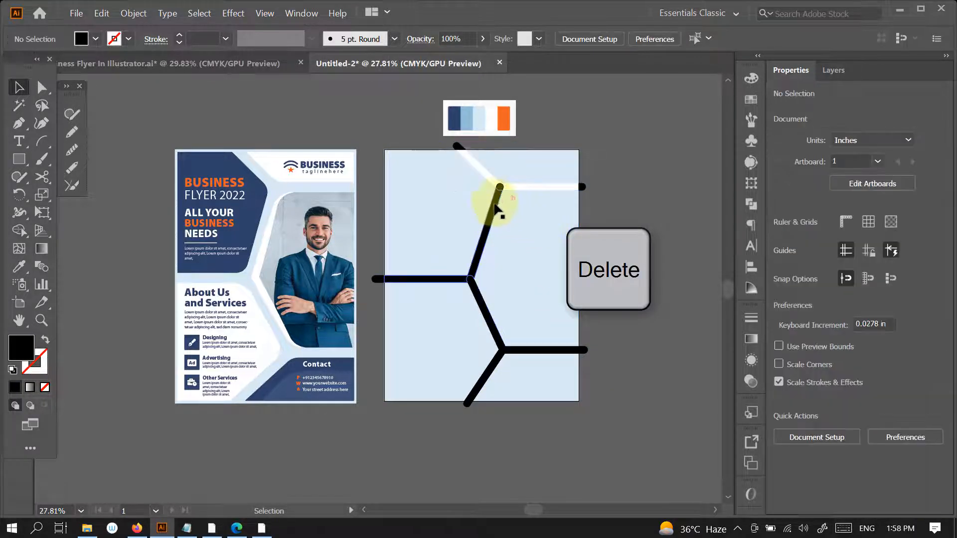
key("Delete")
left_click(476, 299)
left_click(477, 296)
key("Delete")
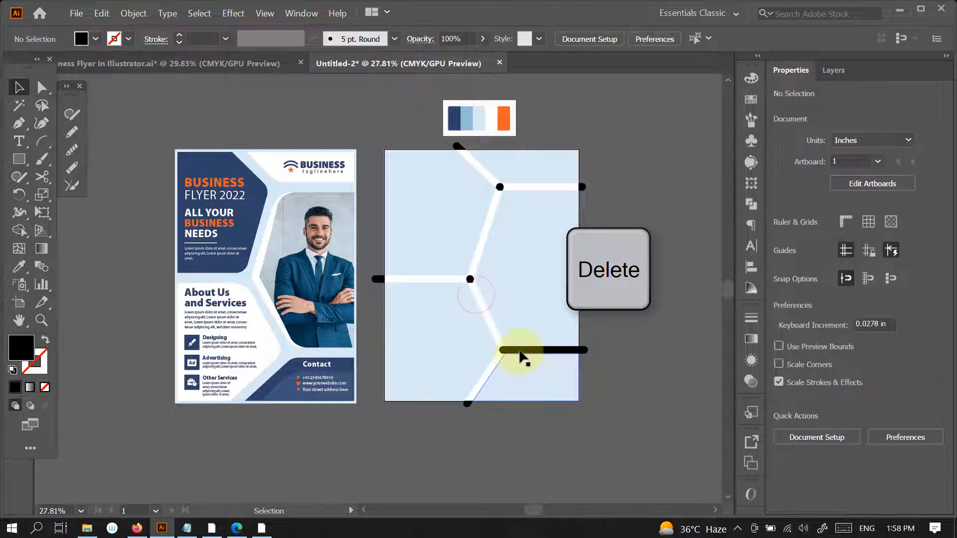
left_click(522, 352)
key("Delete")
- Delete the leftover black pieces at the bottom page edge and at the three line junctions
left_click(468, 404)
key("Delete")
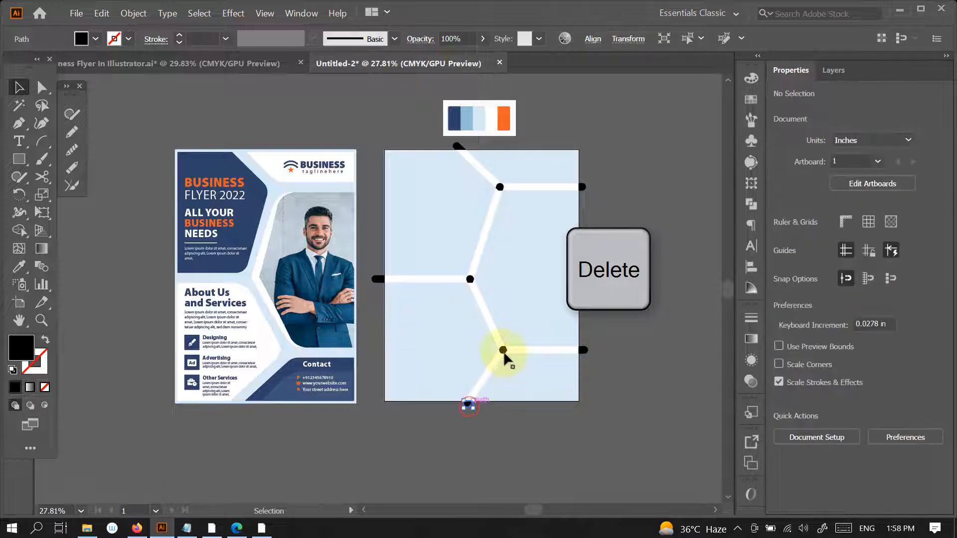
left_click(503, 351)
key("Delete")
left_click(470, 280)
key("Delete")
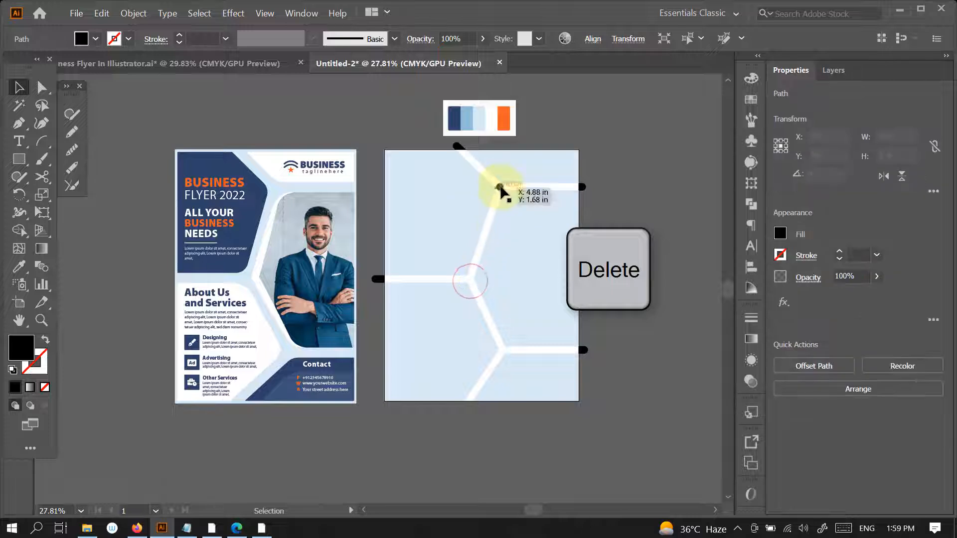
left_click(500, 187)
key("Delete")
- Delete the leftover black tips that stick out past the page's top, left and right edges
left_click(583, 187)
key("Delete")
left_click(458, 147)
key("Delete")
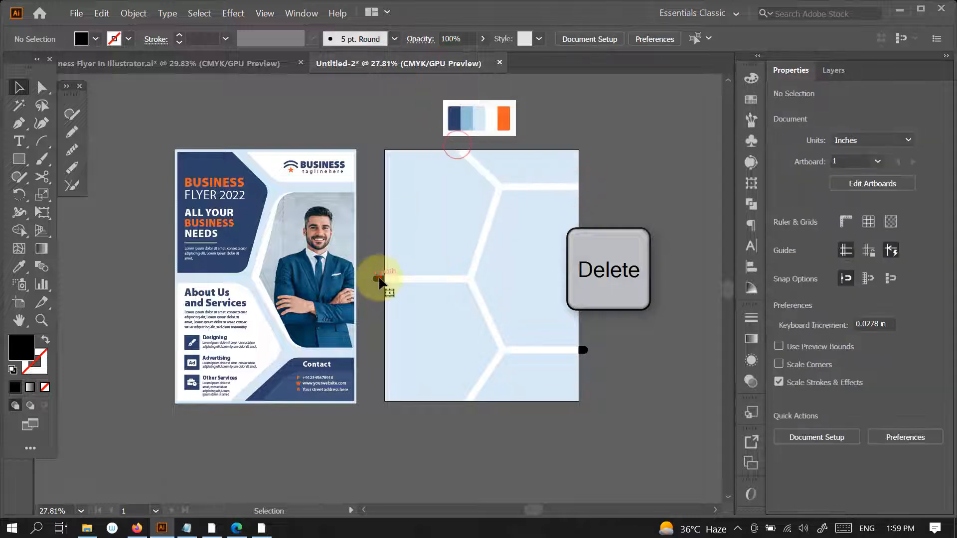
left_click(379, 280)
key("Delete")
left_click(584, 350)
key("Delete")
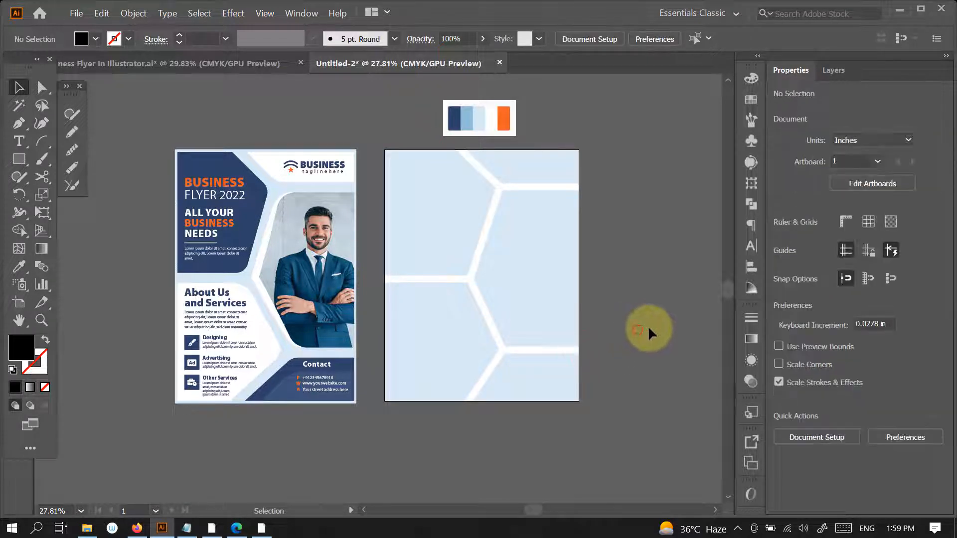
- Try moving the large right panel and the lower-left panel to test that they are separate shapes
left_click_drag(523, 268, 608, 283)
key("ctrl+z")
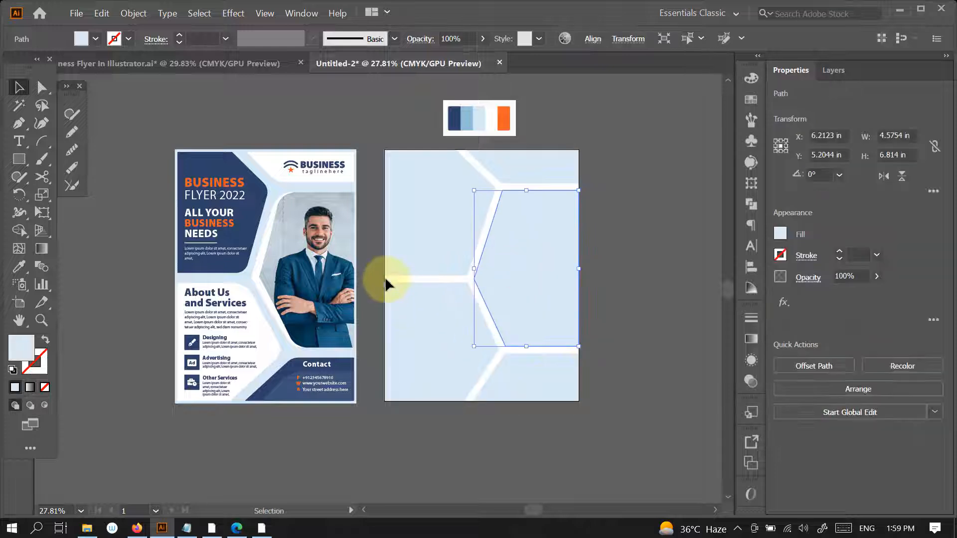
left_click_drag(387, 278, 355, 282)
left_click(425, 407)
left_click_drag(460, 341, 432, 355)
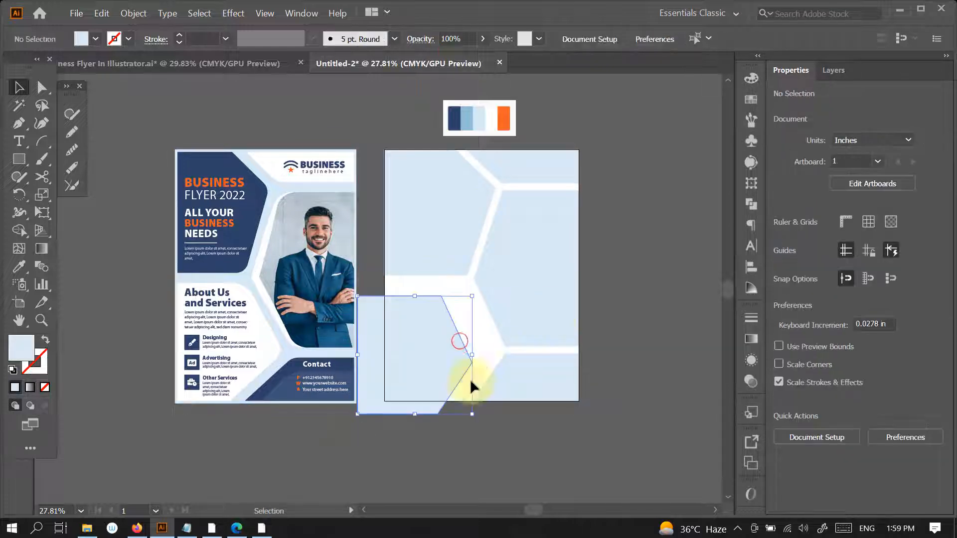
key("ctrl+z")
left_click(621, 318)
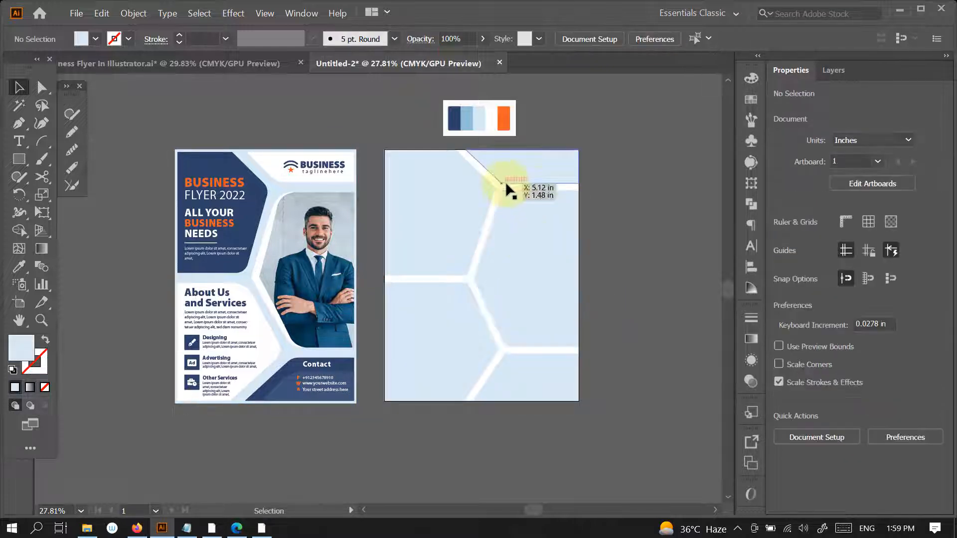
- Round the panel corners around all three junctions together to a radius of about 1.2 in
key("a")
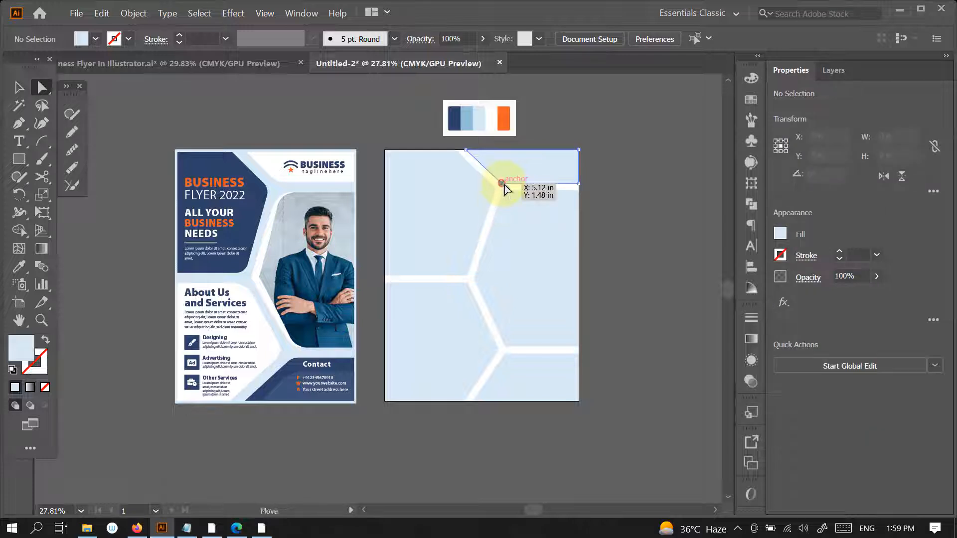
left_click(502, 184)
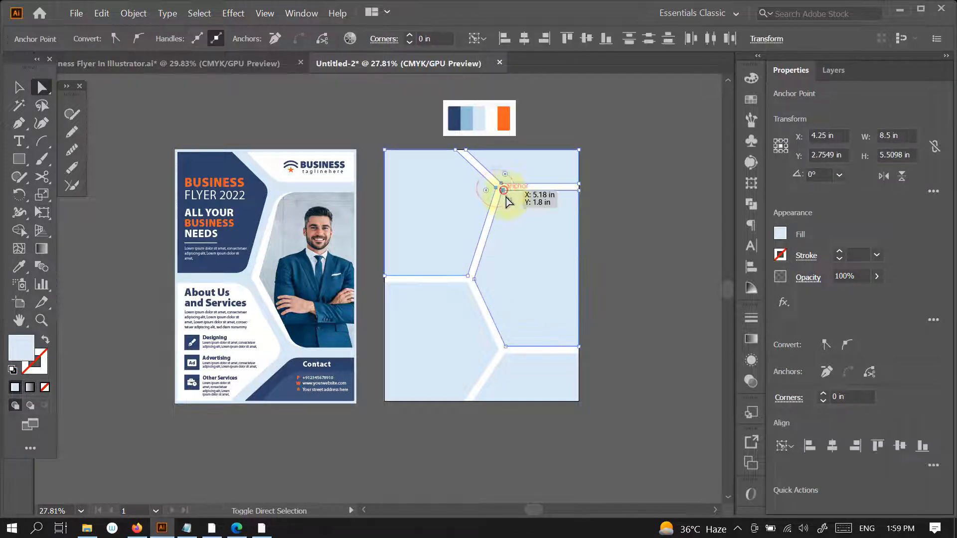
left_click(471, 279, "shift")
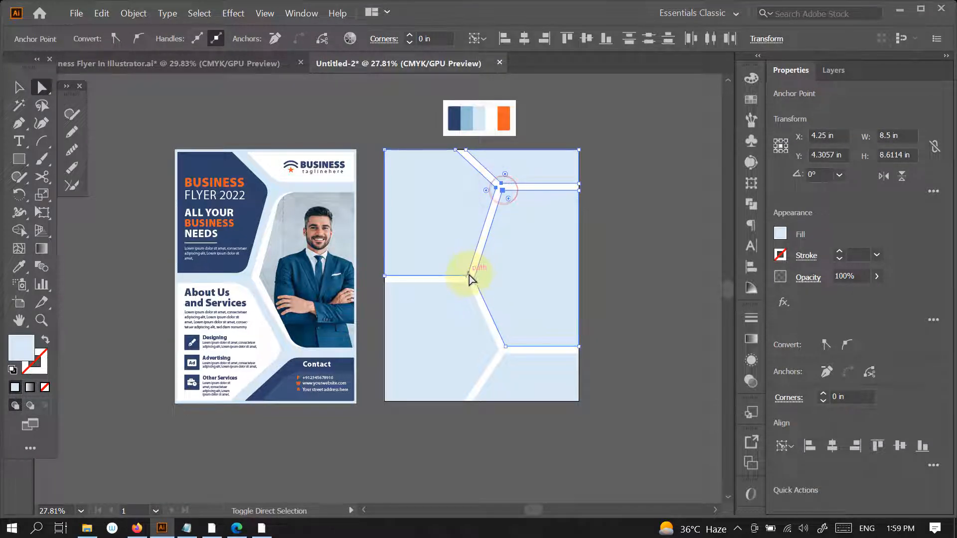
left_click(498, 351, "shift")
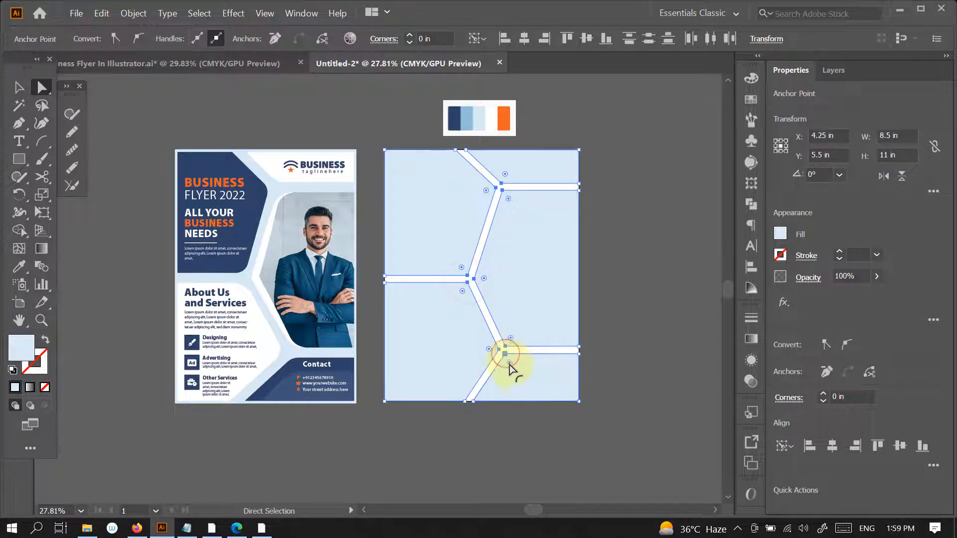
left_click_drag(509, 368, 537, 371)
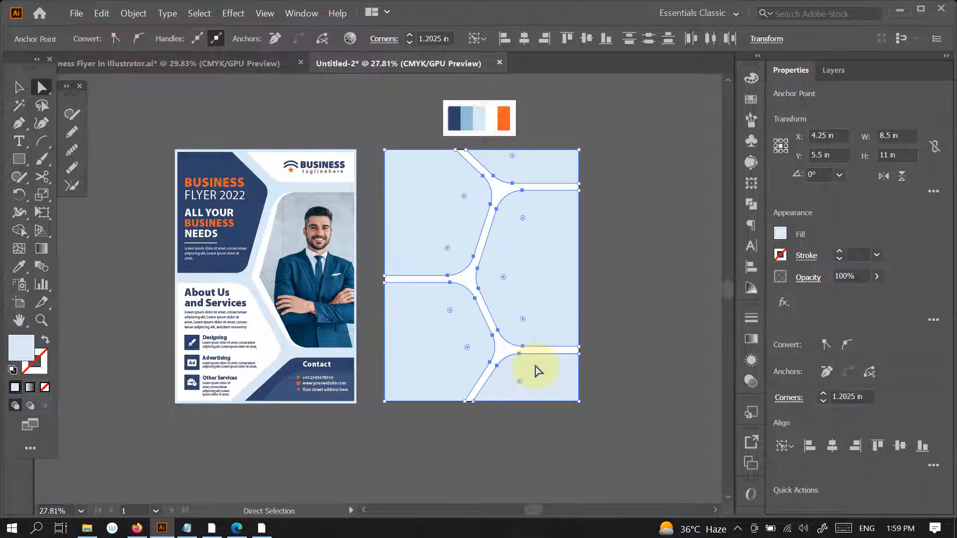
key("v")
left_click(629, 281)
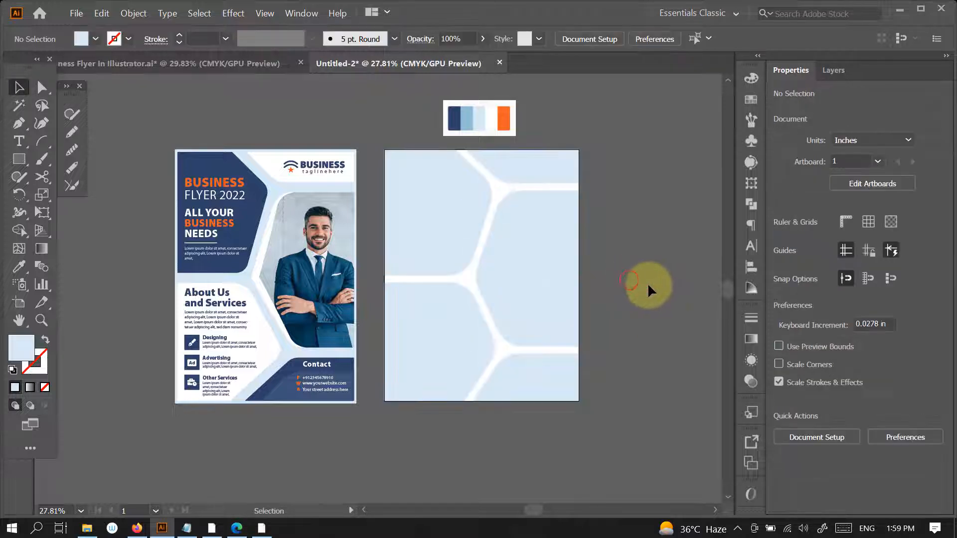
- Copy the reference flyer's BUSINESS logo to the empty area beside the new page and delete the copy's icon
left_click_drag(602, 339, 610, 331)
left_click_drag(612, 338, 615, 288)
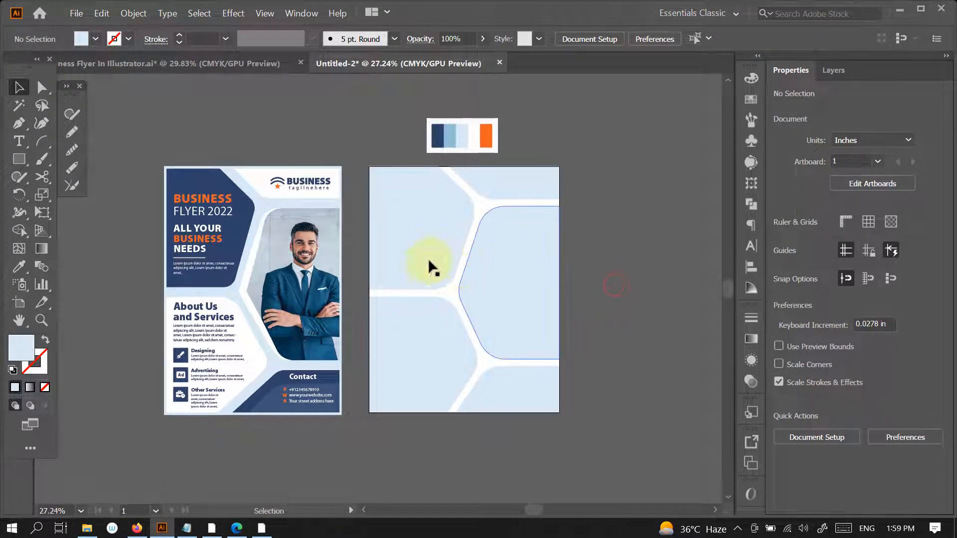
left_click_drag(324, 182, 663, 237)
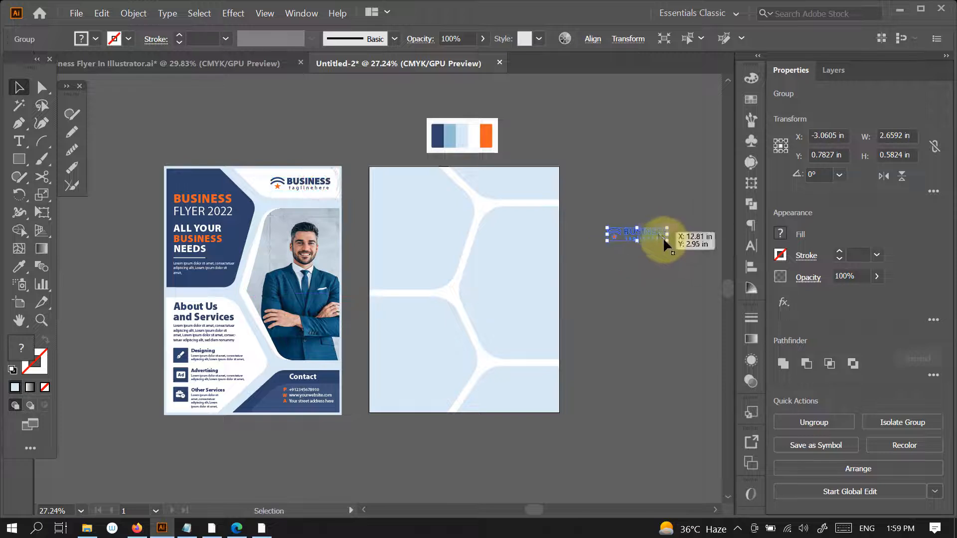
left_click(663, 299)
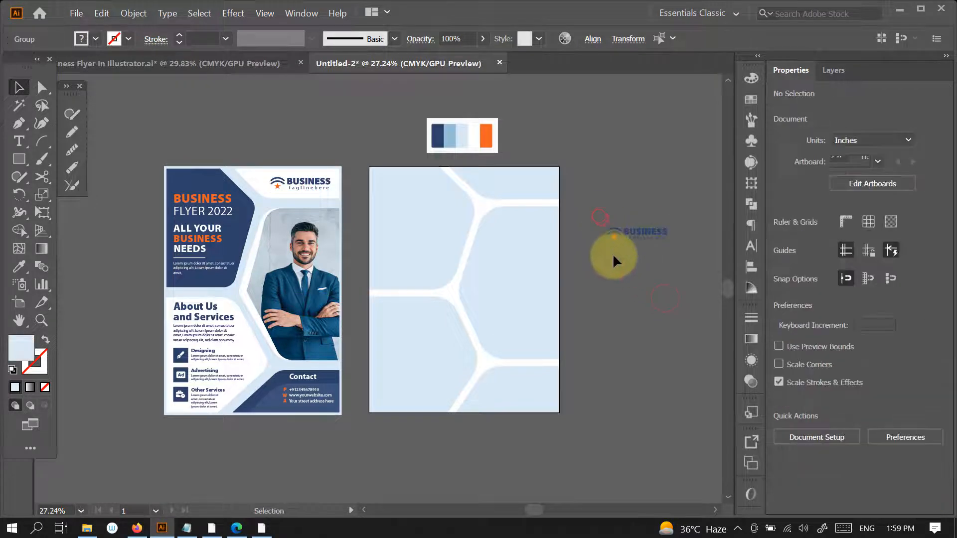
left_click(644, 277)
left_click_drag(596, 215, 615, 252)
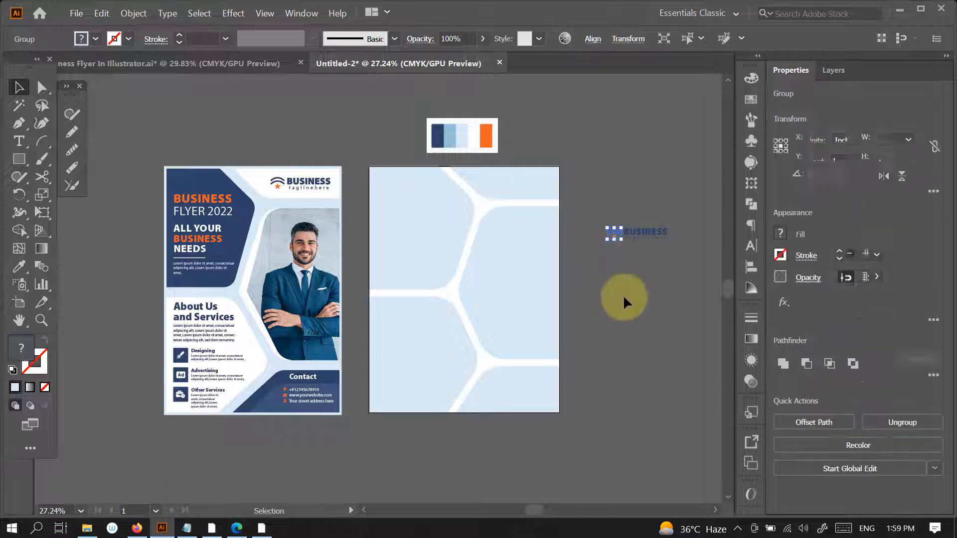
key("Delete")
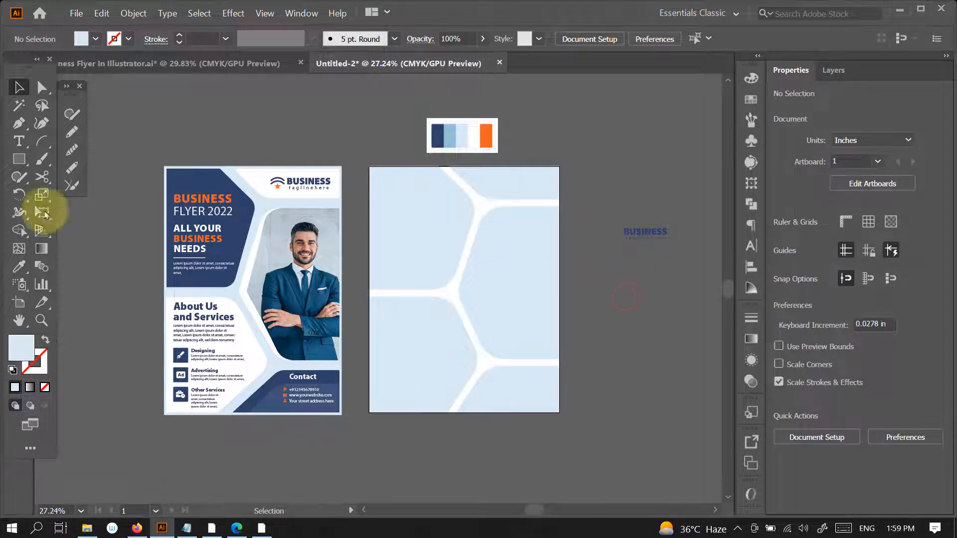
- Draw a five-pointed star about 0.41 in wide beside the copied BUSINESS text and fill it with the palette's orange
left_click(19, 159)
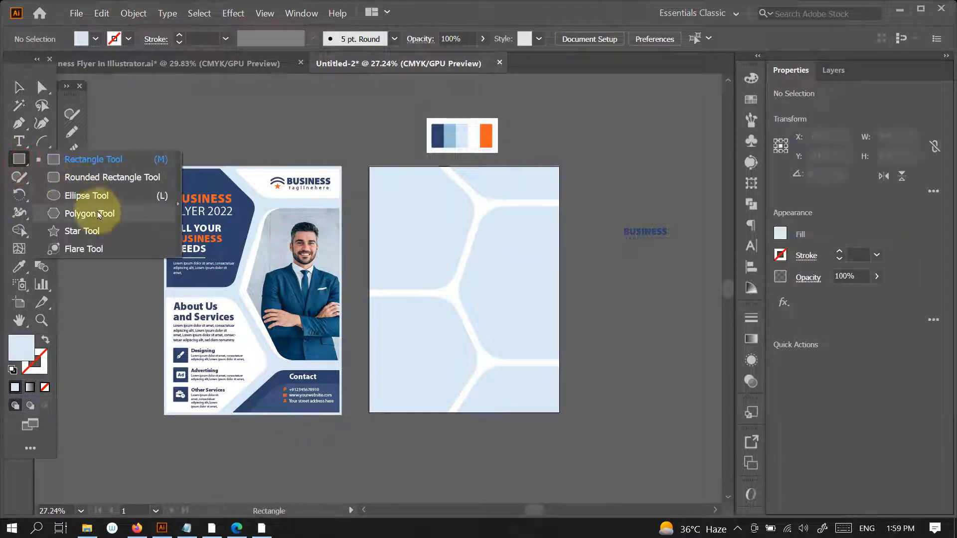
left_click(82, 231)
scroll(650, 223, "up", 3)
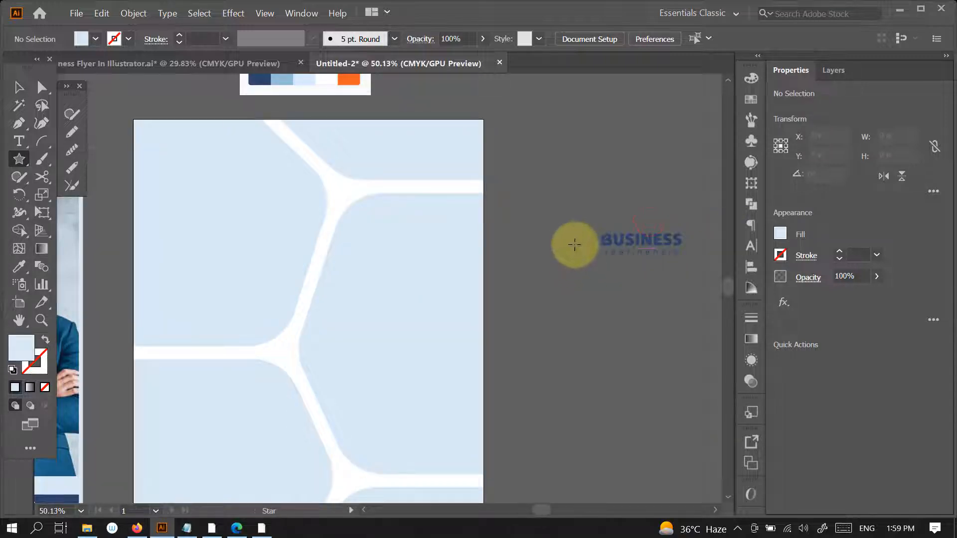
left_click_drag(574, 244, 580, 252)
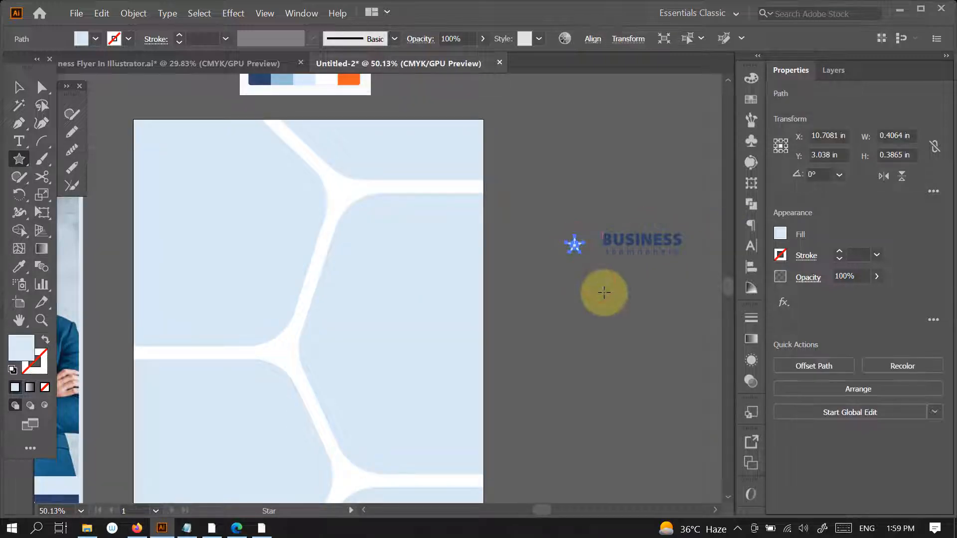
key("v")
left_click(353, 80)
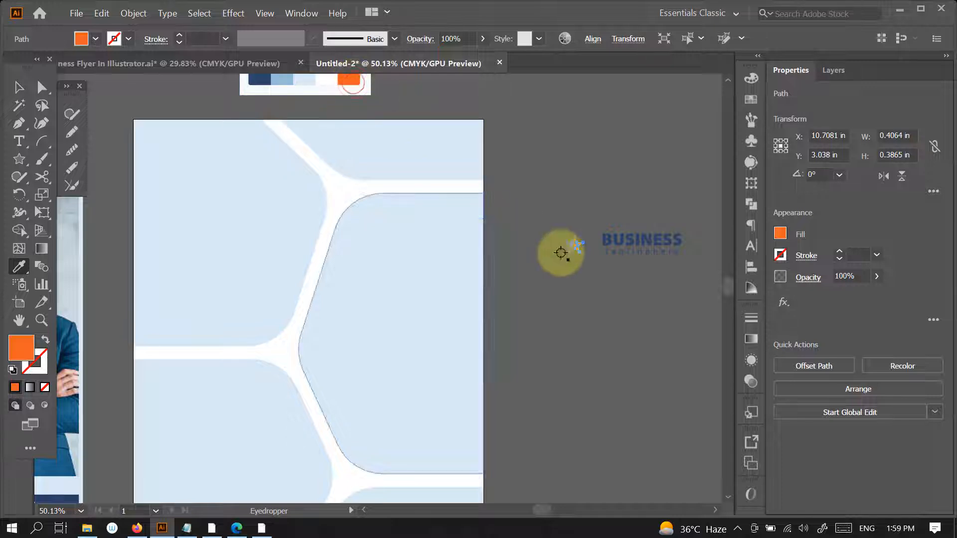
left_click(608, 296)
left_click(609, 350, "ctrl+alt")
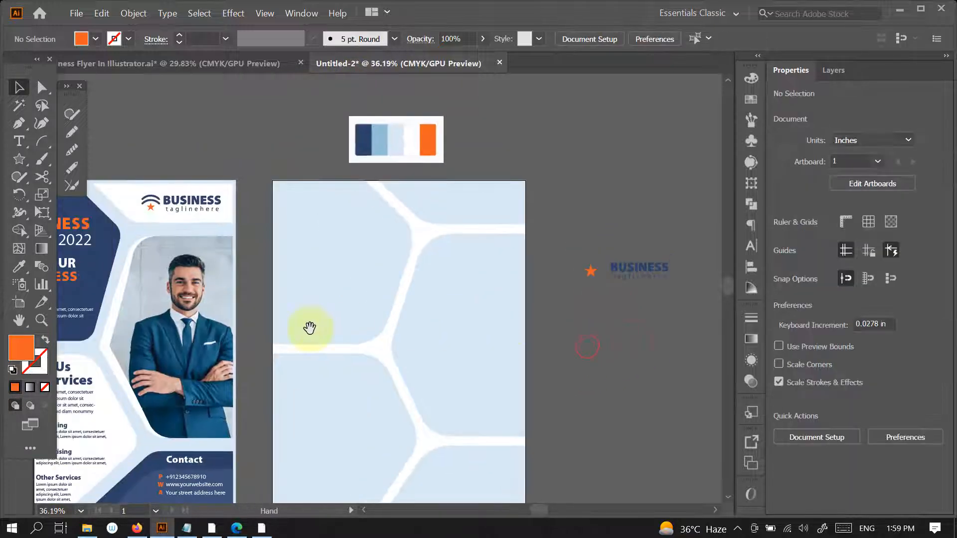
- Draw an arc about 0.70 in wide over the star and give it a white 7 pt stroke with round caps
left_click(42, 144)
left_click_drag(591, 257, 552, 280)
key("v")
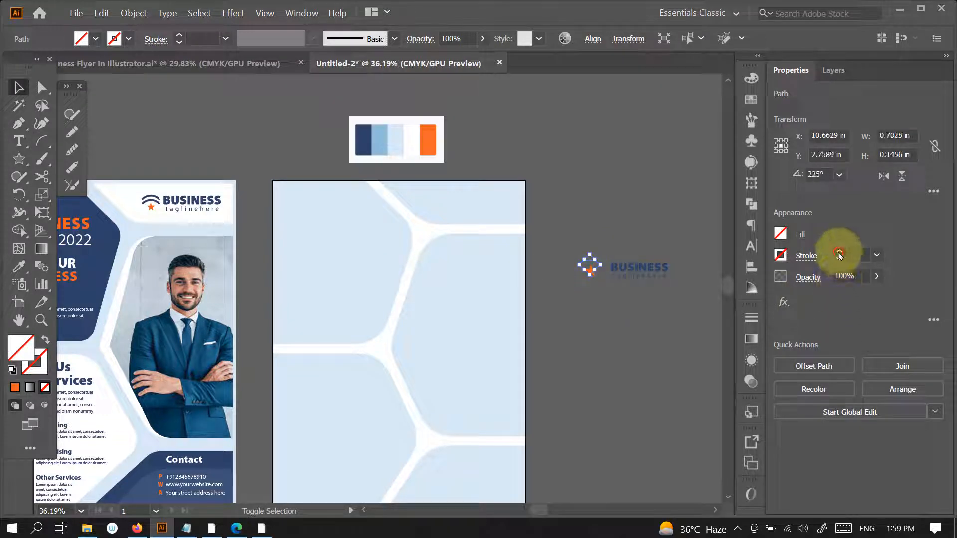
left_click(840, 251)
left_click(839, 260)
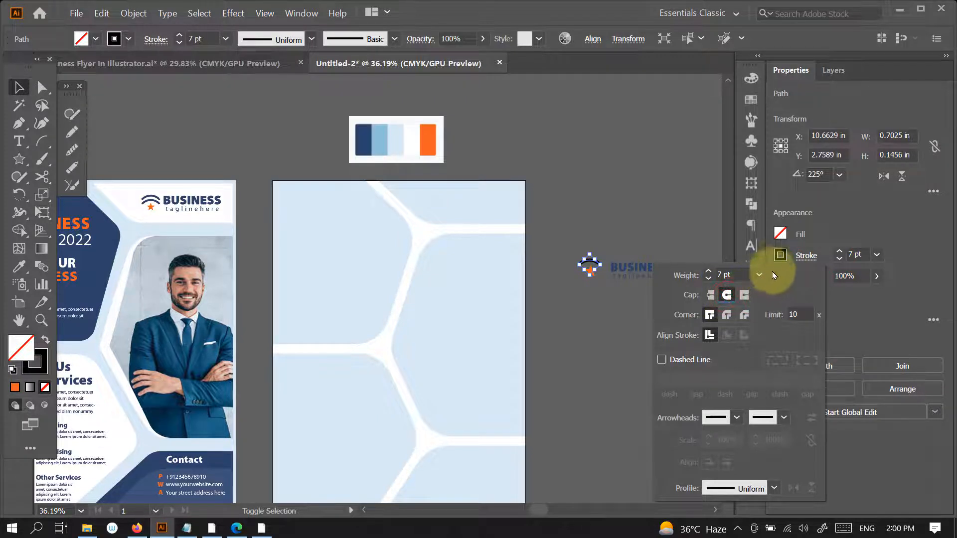
left_click(780, 259)
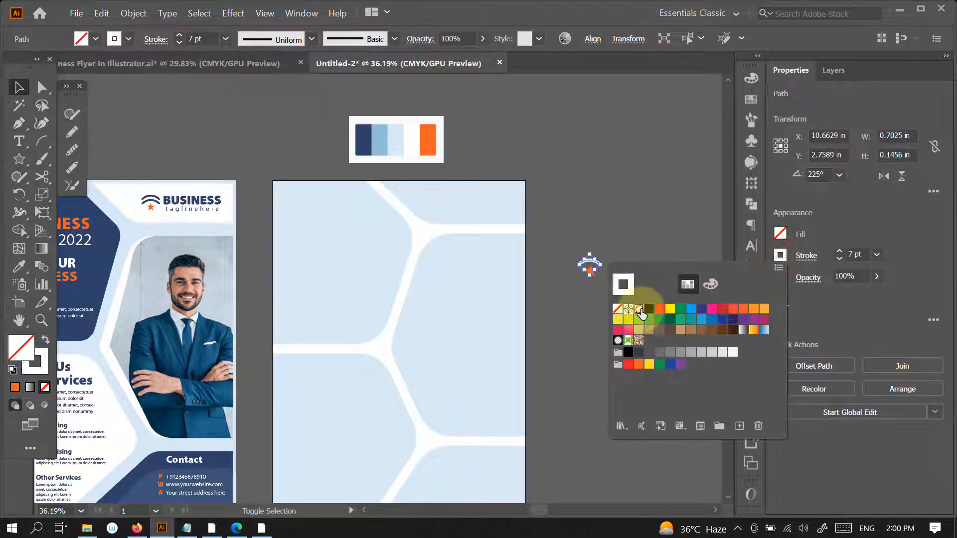
left_click(19, 87)
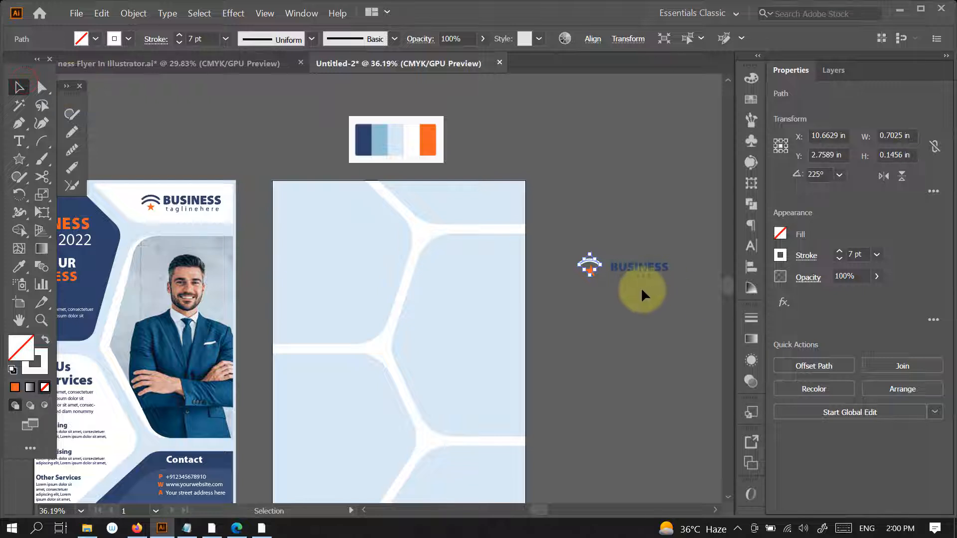
left_click(628, 328)
- Add a second arc about 0.87 in wide above the first, with a 7 pt stroke, and move it close to the lower arc
left_click_drag(602, 255, 693, 265)
mouse_move(593, 274)
left_mouse_down()
mouse_move(594, 252)
mouse_move(612, 270)
left_mouse_up()
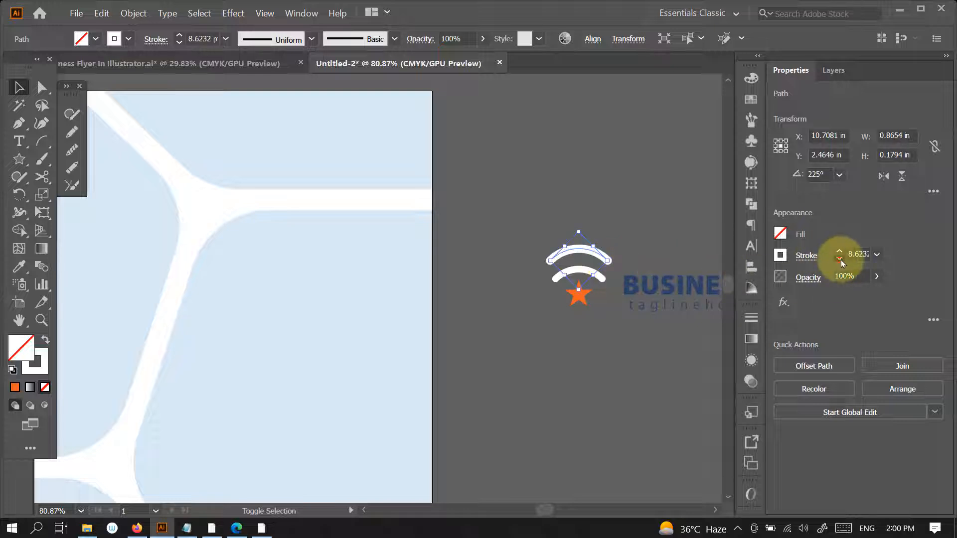
left_click(683, 229)
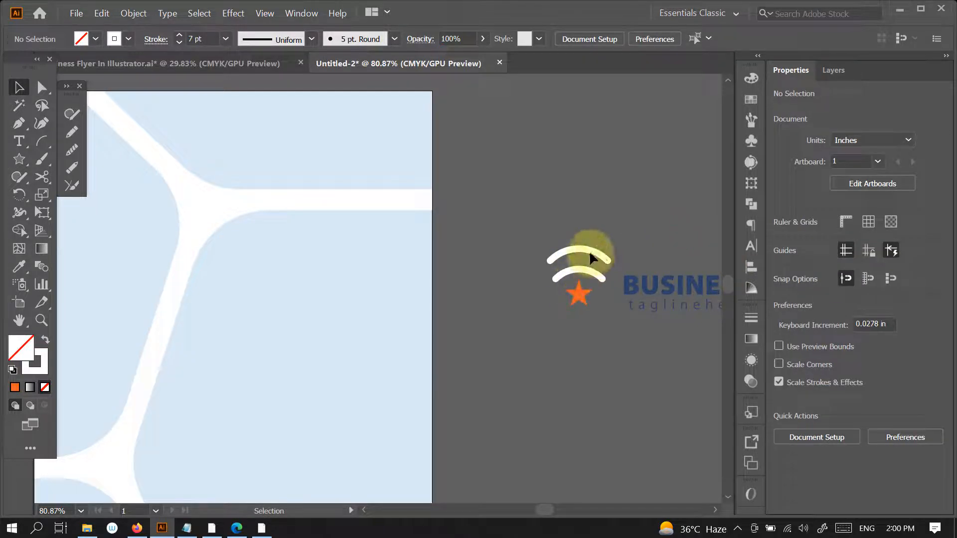
left_click_drag(592, 257, 592, 261)
left_click(637, 235)
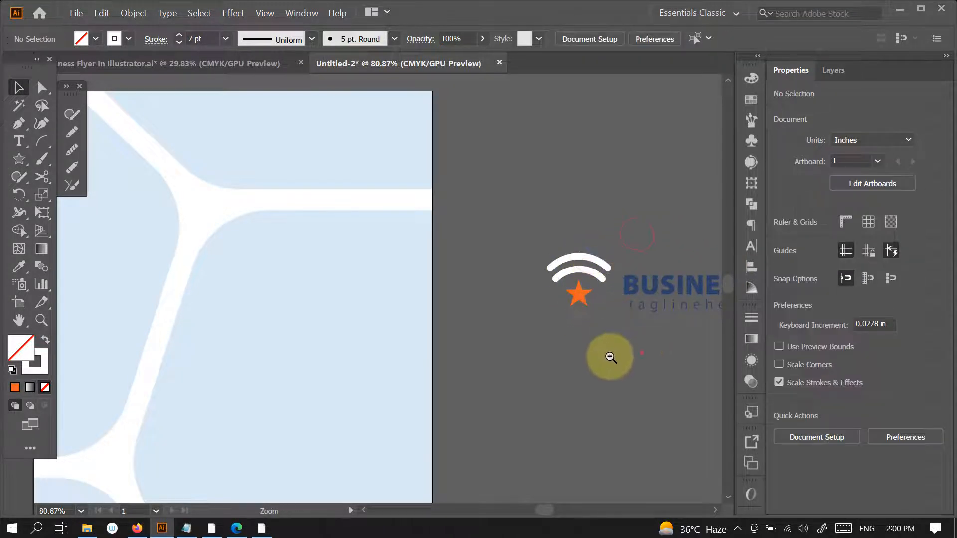
- Group the two arcs and the star into one logo icon
left_click_drag(643, 352, 609, 367)
left_click_drag(609, 367, 485, 326)
left_click_drag(465, 262, 490, 325)
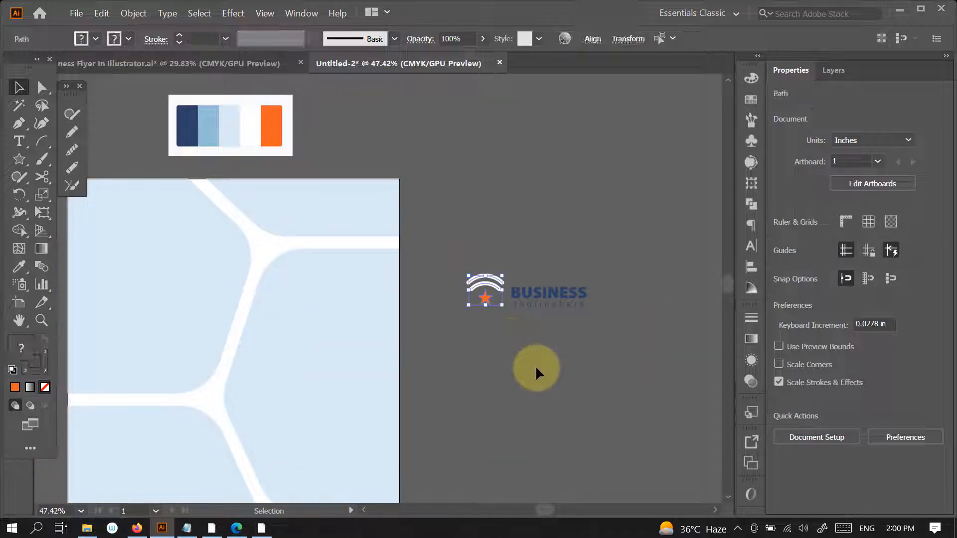
left_click(536, 363)
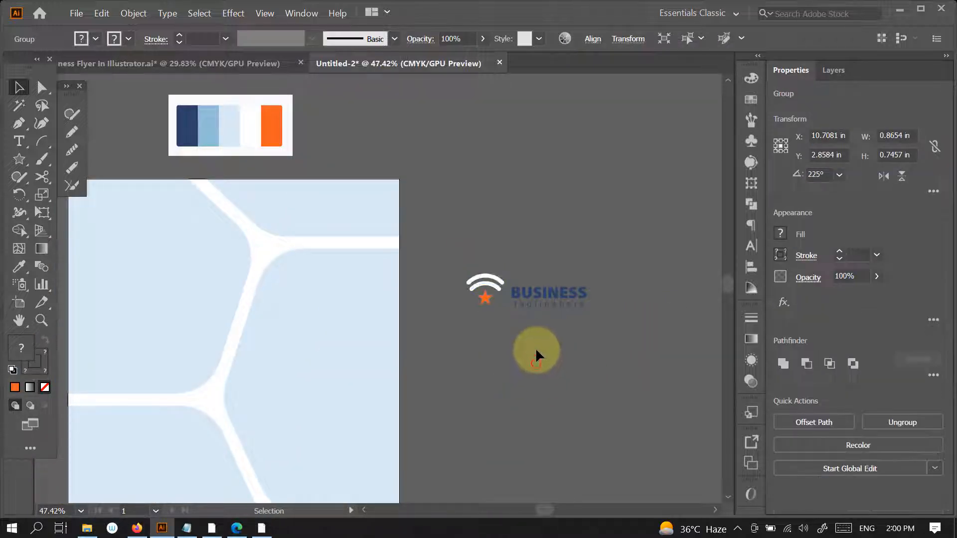
- Group the BUSINESS lettering with its tagline and move the group slightly closer to the icon
left_click(544, 295)
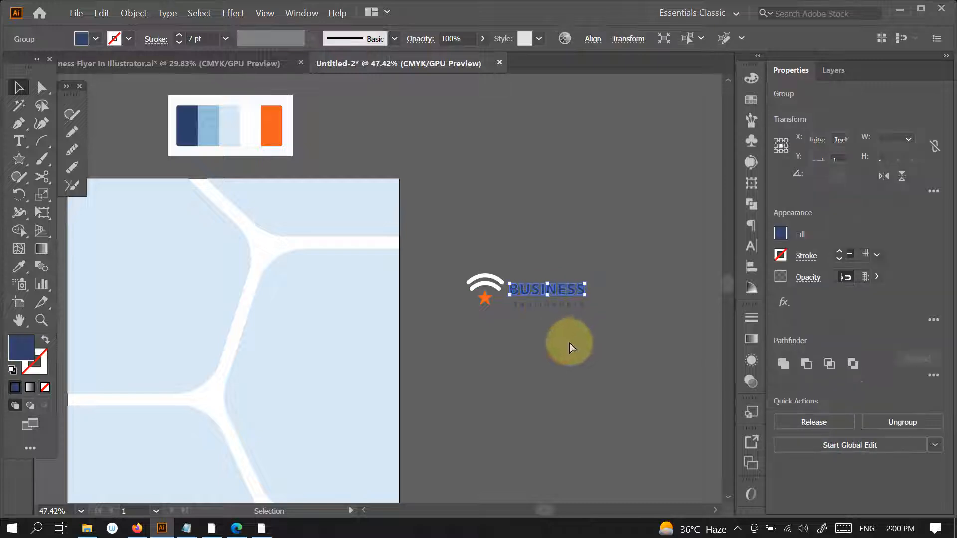
key("ctrl+g")
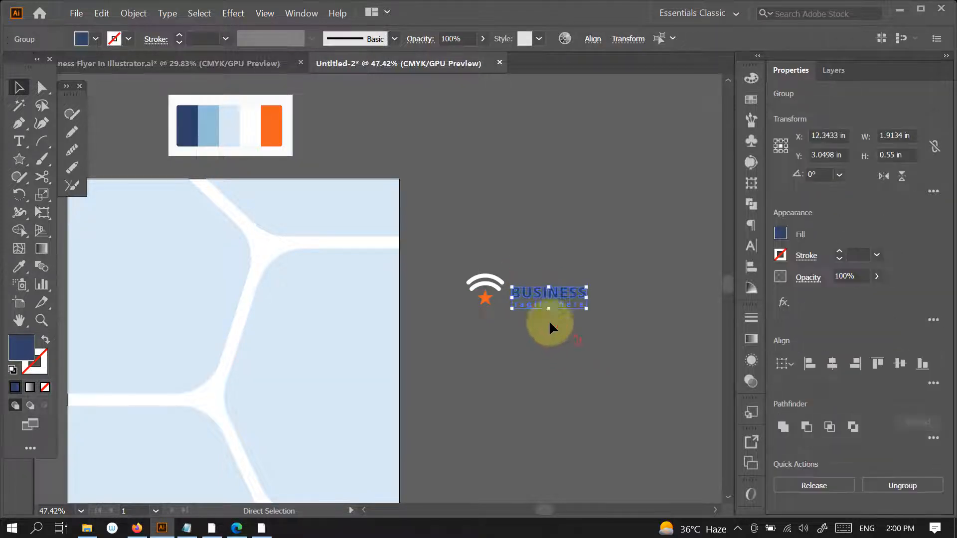
left_click(549, 322)
mouse_move(550, 299)
left_mouse_down()
mouse_move(546, 290)
mouse_move(550, 297)
left_mouse_up()
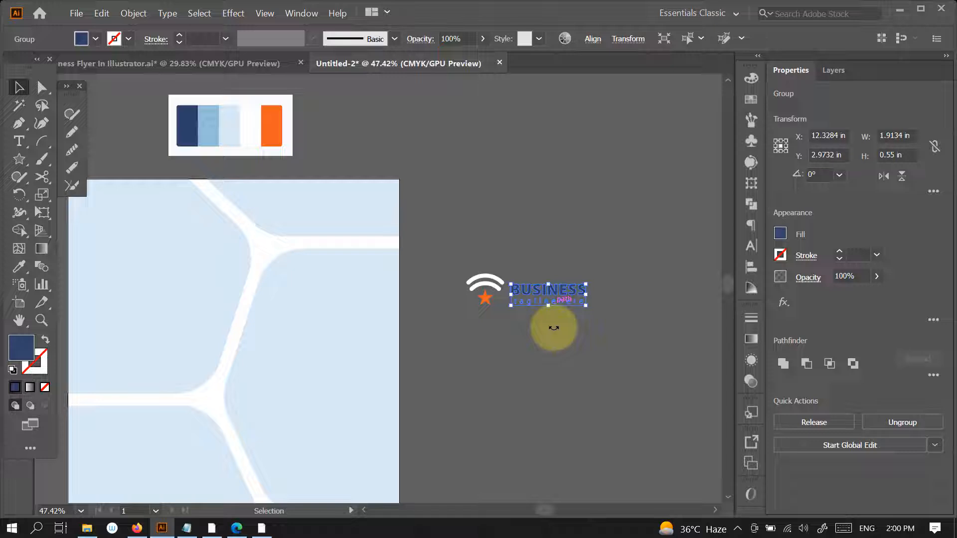
- Align the logo icon and the BUSINESS text group on their vertical centres
left_click_drag(610, 339, 563, 342)
left_click_drag(497, 273, 604, 337)
left_click(619, 358)
left_click_drag(551, 274, 592, 327)
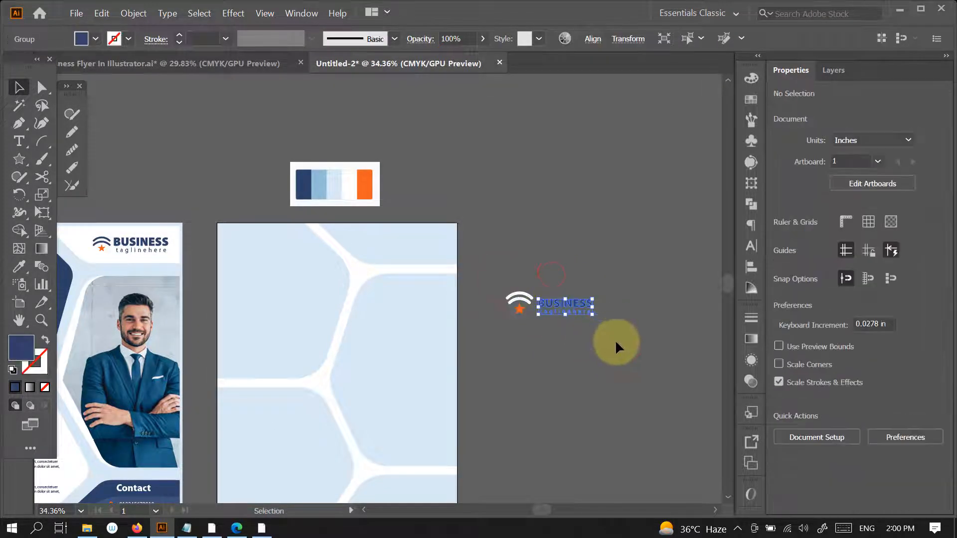
left_click_drag(488, 282, 526, 340)
left_click(559, 358)
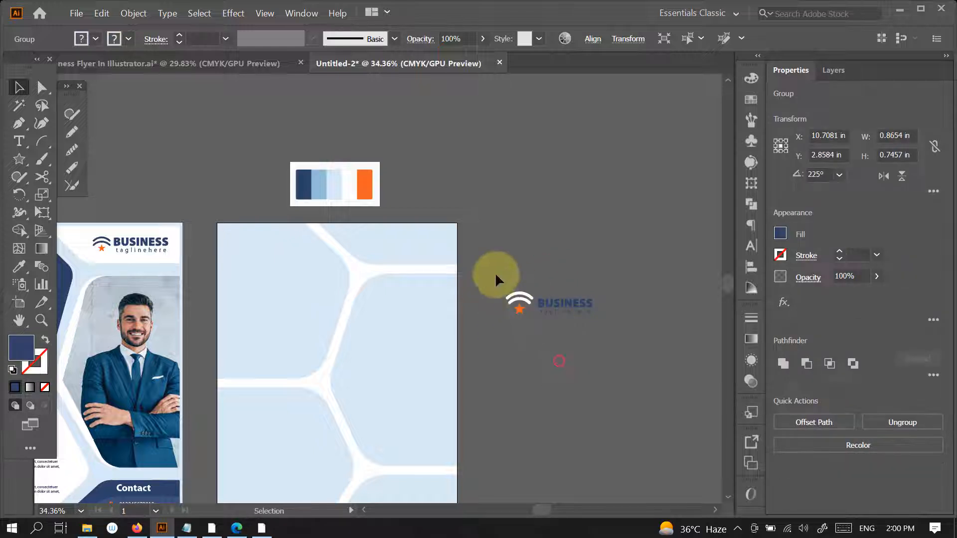
left_click_drag(495, 273, 568, 358)
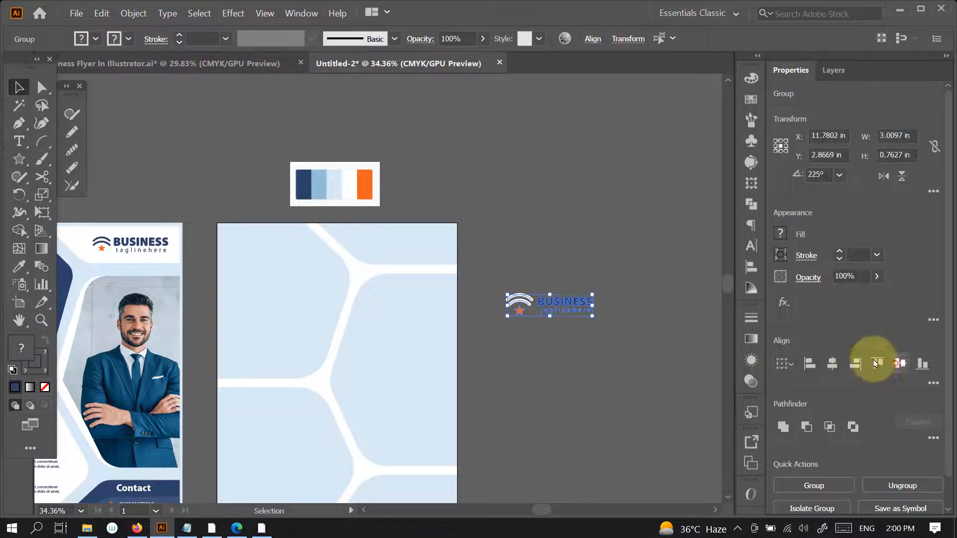
left_click(617, 324)
- Enlarge the BUSINESS text group to about 2.01 in wide and group it with the icon
left_click_drag(543, 314, 679, 317)
left_click_drag(571, 270, 674, 317)
left_click(601, 363)
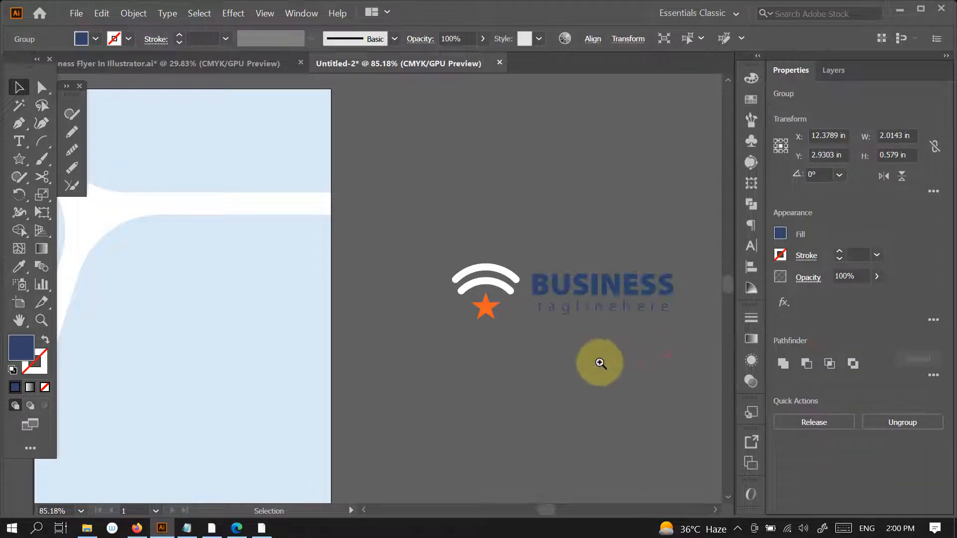
left_click_drag(601, 363, 596, 363)
left_click_drag(606, 341, 627, 345)
left_click_drag(555, 287, 671, 378)
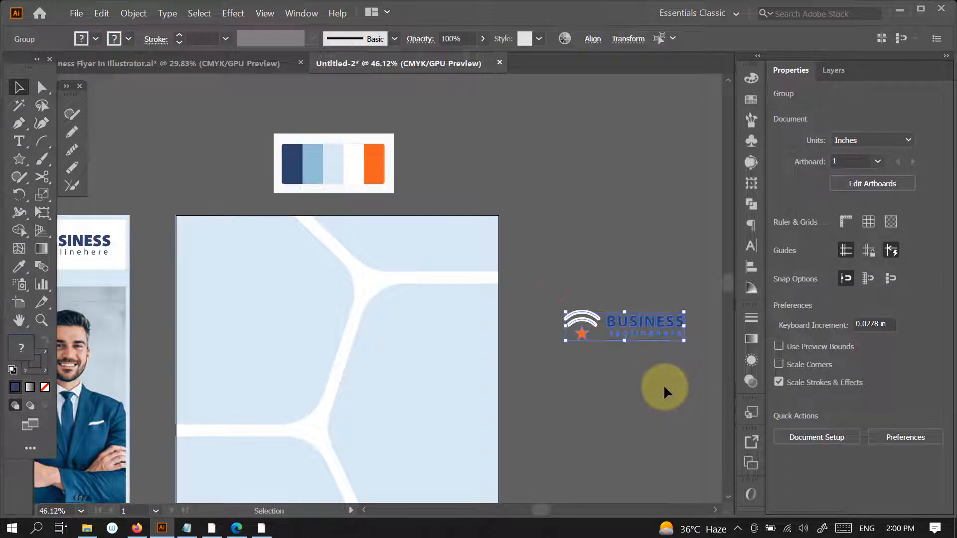
key("a")
key("ctrl+g")
- Ungroup the logo and its icon, and select only the two white arcs
left_click_drag(610, 375, 593, 397)
left_click(607, 290)
left_click(590, 330)
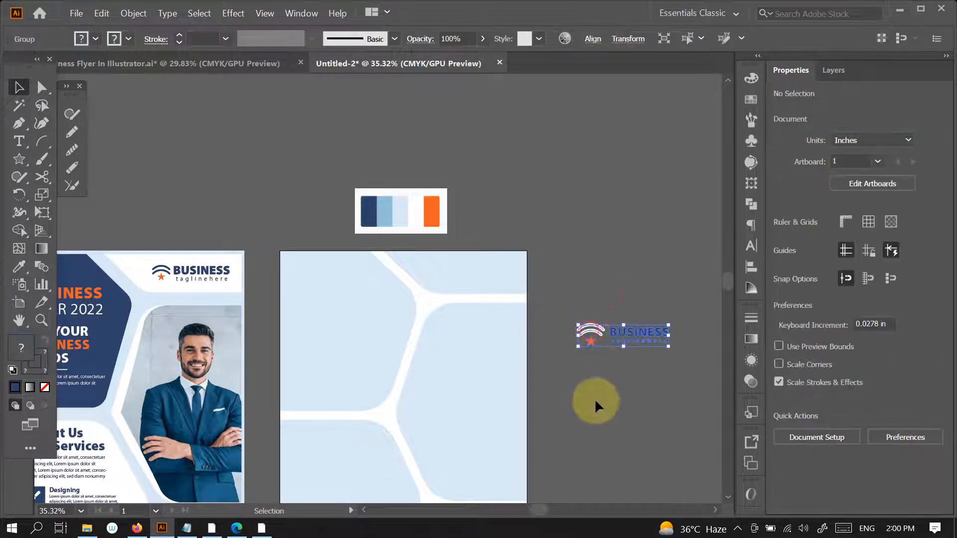
left_click(597, 407, "ctrl")
left_click(569, 315)
left_click(582, 337)
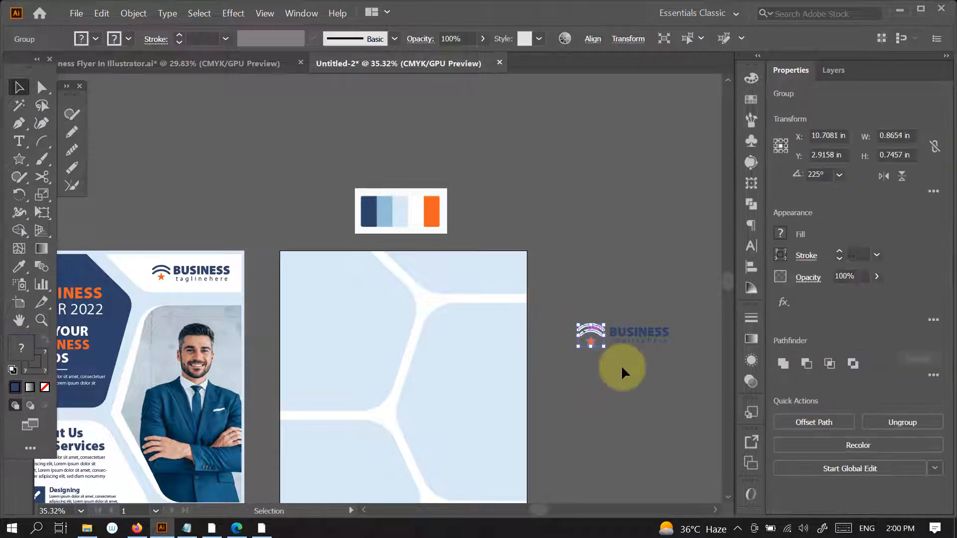
left_click(599, 349, "ctrl")
left_click(599, 331, "ctrl")
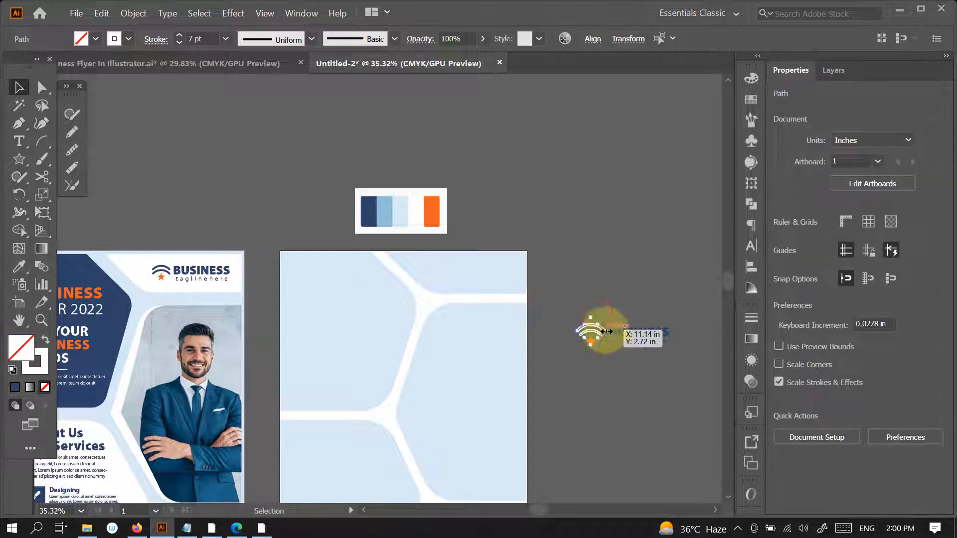
- Try to recolour the two arcs by sampling the palette's navy with the Eyedropper, and undo it
key("i")
left_click(368, 212)
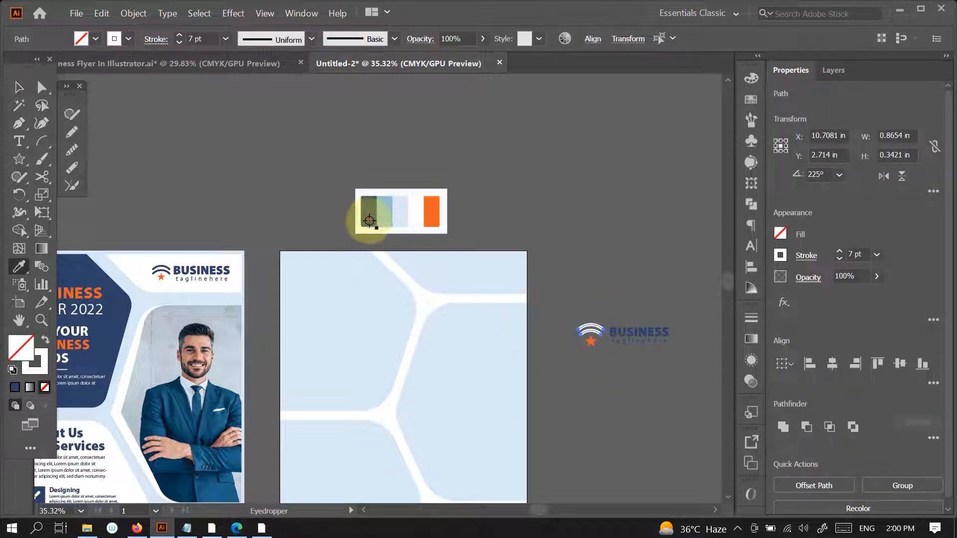
key("ctrl+z")
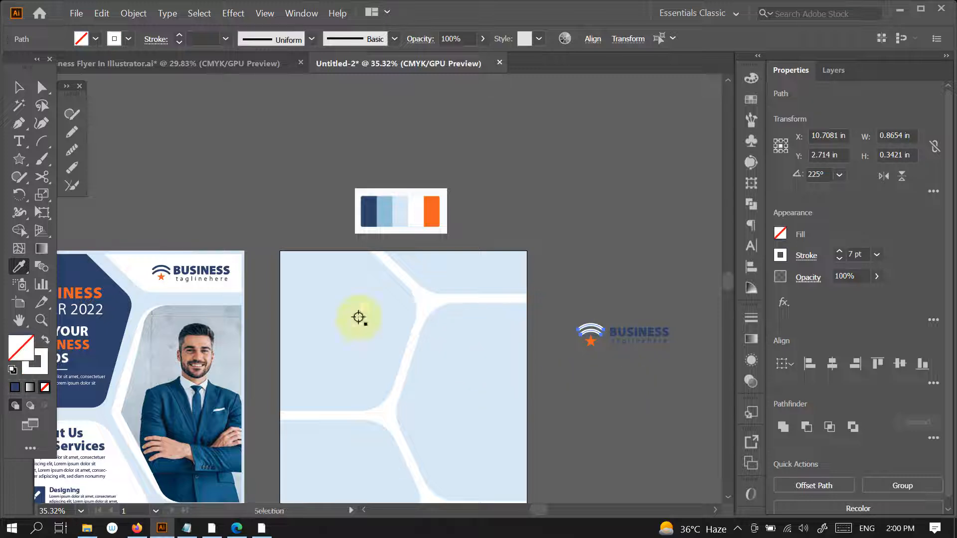
- Expand the fill and stroke of both arcs into shapes and fill them with the palette's navy
left_click(133, 13)
left_click(145, 142)
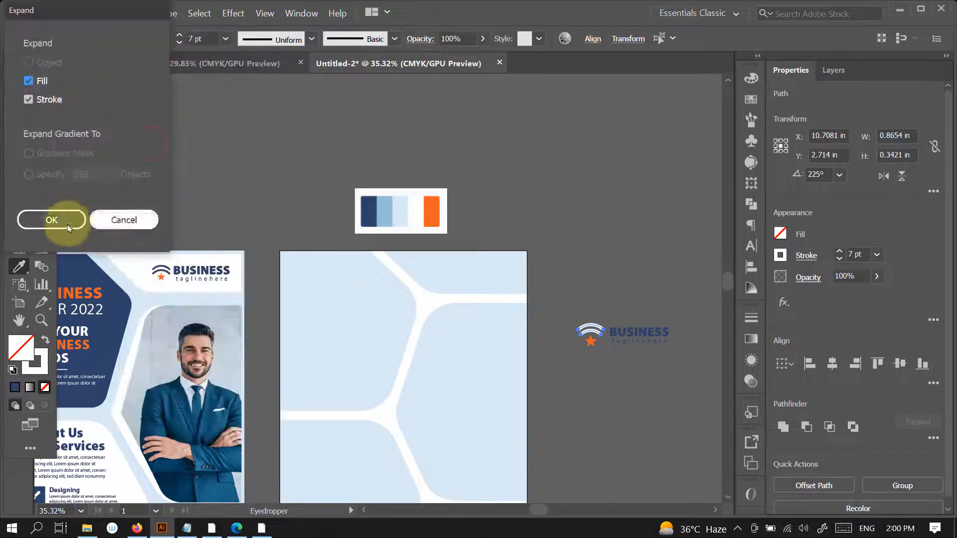
left_click(60, 218)
left_click(370, 213)
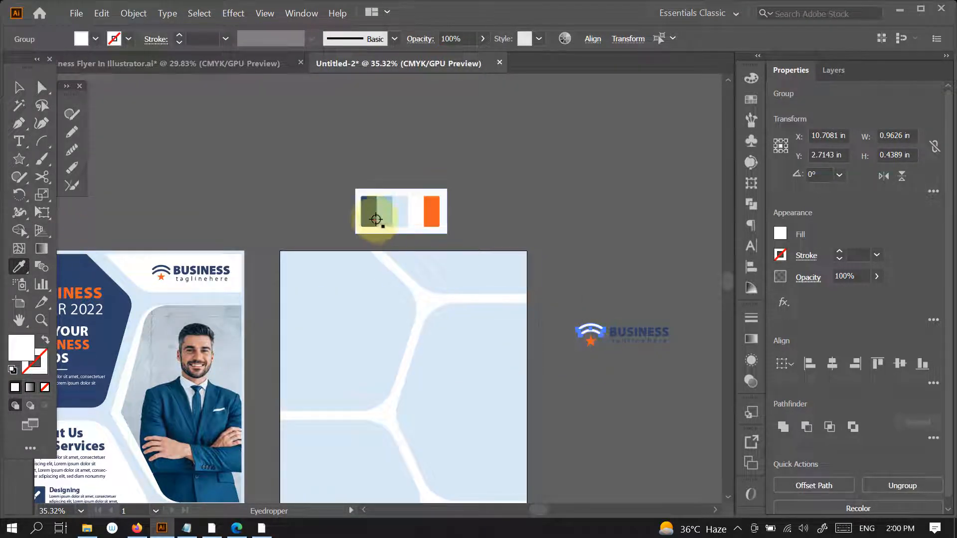
- Group the whole logo and place it in the small panel at the new page's top-right corner
left_click(19, 87)
left_click(560, 319)
left_click_drag(559, 319, 661, 400)
key("ctrl+g")
left_click_drag(637, 346, 523, 288)
left_click(584, 294)
left_click_drag(549, 353, 547, 332)
left_click_drag(547, 331, 576, 256)
left_click(669, 278)
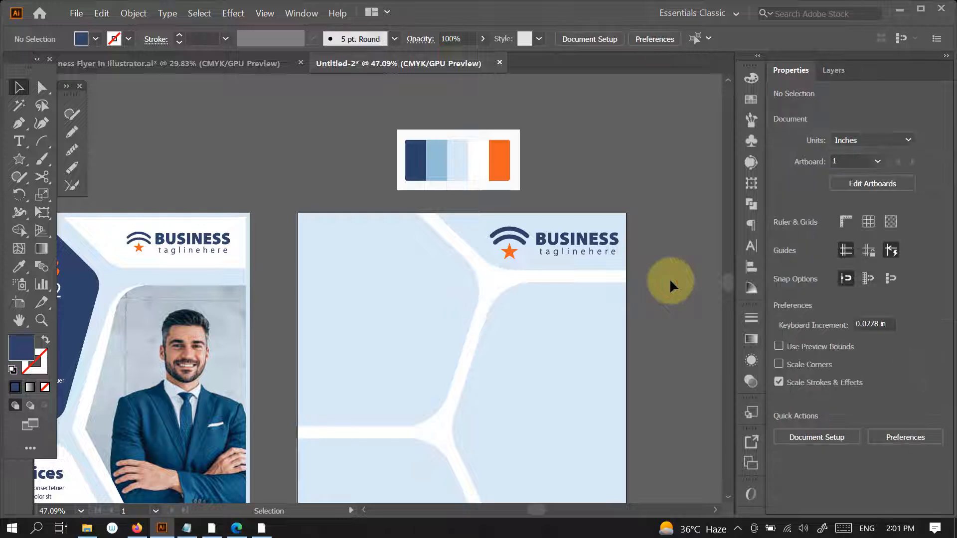
- Add the two-line heading "Business Flyer 2022" near the top of the page's upper-left panel
left_click_drag(567, 383, 612, 348)
left_click_drag(596, 352, 541, 378)
left_click_drag(540, 379, 570, 313)
key("t")
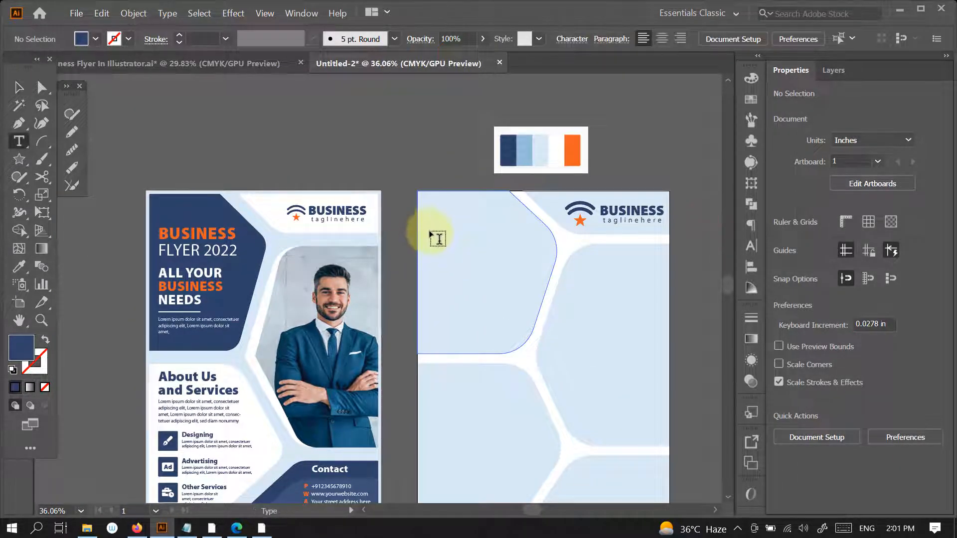
left_click(430, 222)
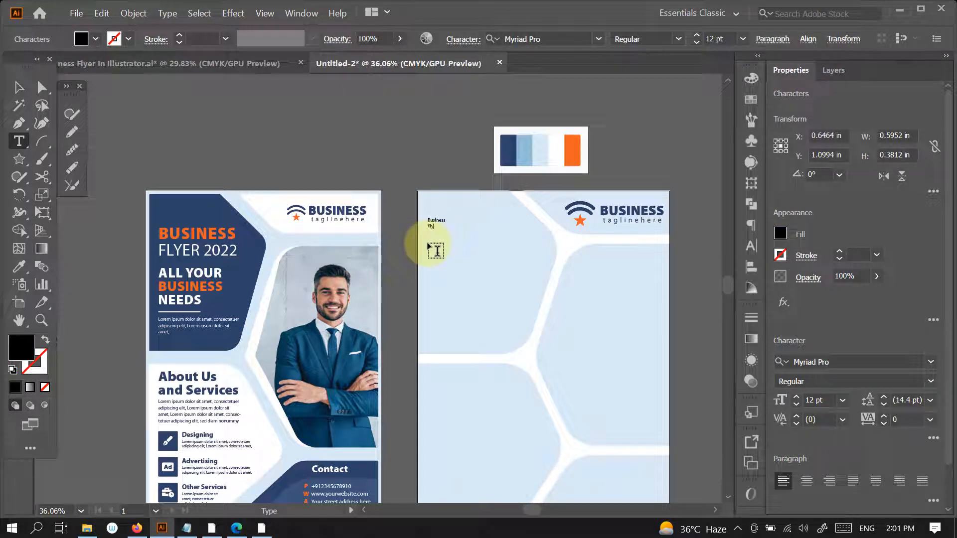
- Enlarge the heading to about 52.84 pt and set it in all caps
left_click(19, 88)
left_click_drag(449, 229, 517, 255)
left_click(752, 246)
left_click(581, 223)
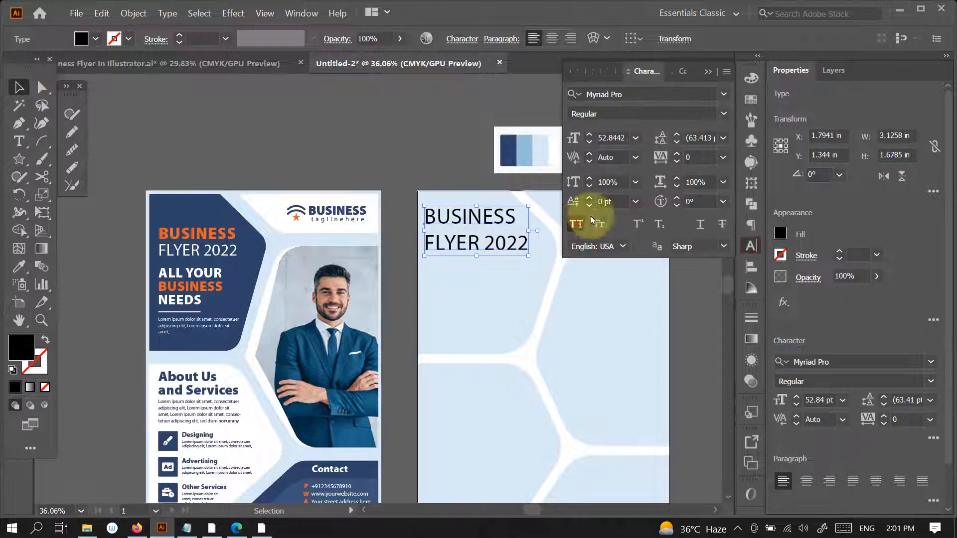
left_click(712, 72)
- Set the heading's word BUSINESS to the Myriad Pro Black style
key("t")
double_click(511, 217)
left_click(931, 381)
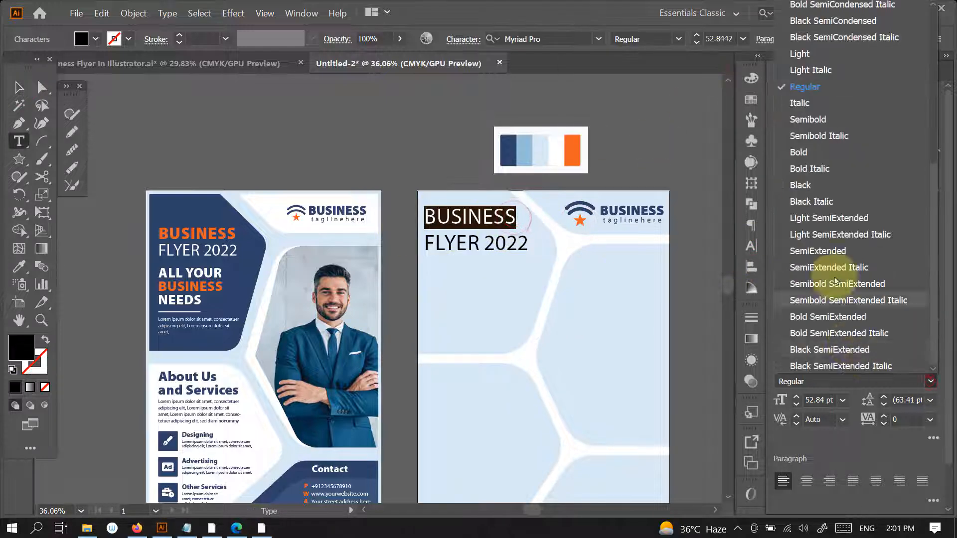
left_click(807, 185)
- Color the heading's FLYER 2022 line white and its word BUSINESS orange, sampling both from the palette swatches
left_click_drag(528, 244, 424, 244)
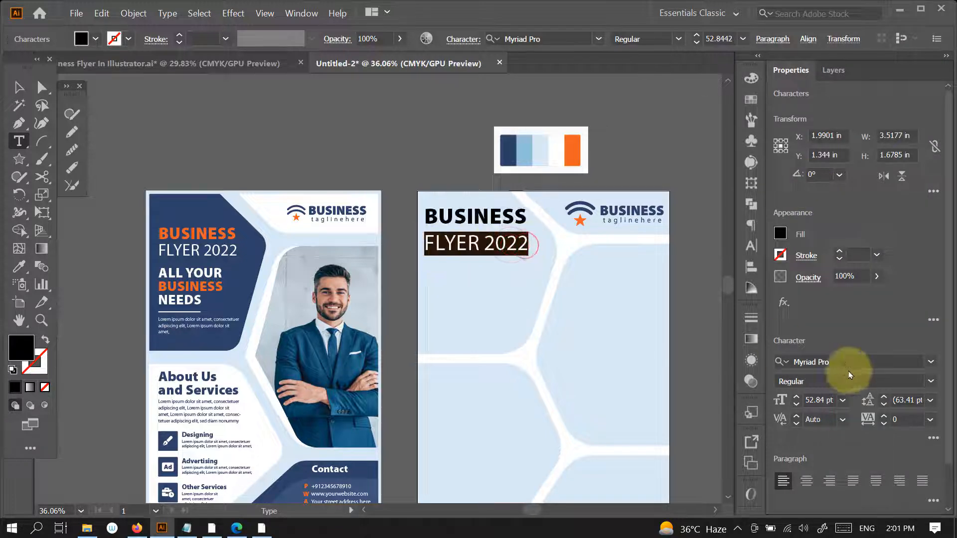
left_click(19, 267)
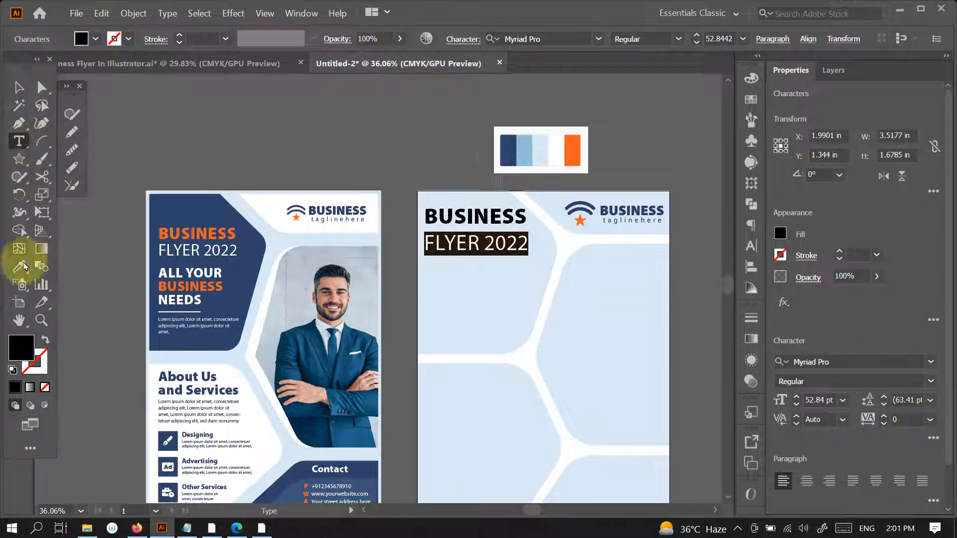
left_click(557, 151)
left_click(19, 141)
double_click(491, 213)
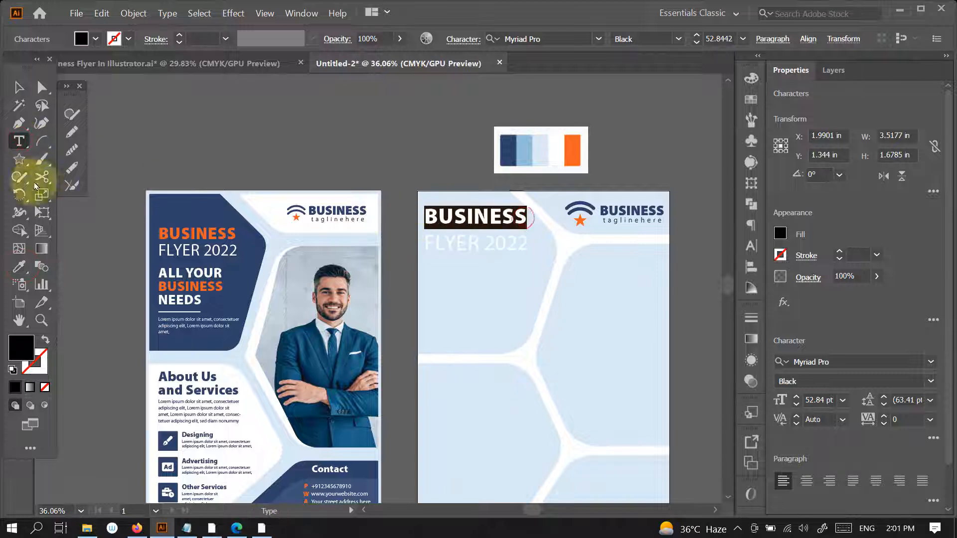
left_click(19, 267)
left_click(572, 149)
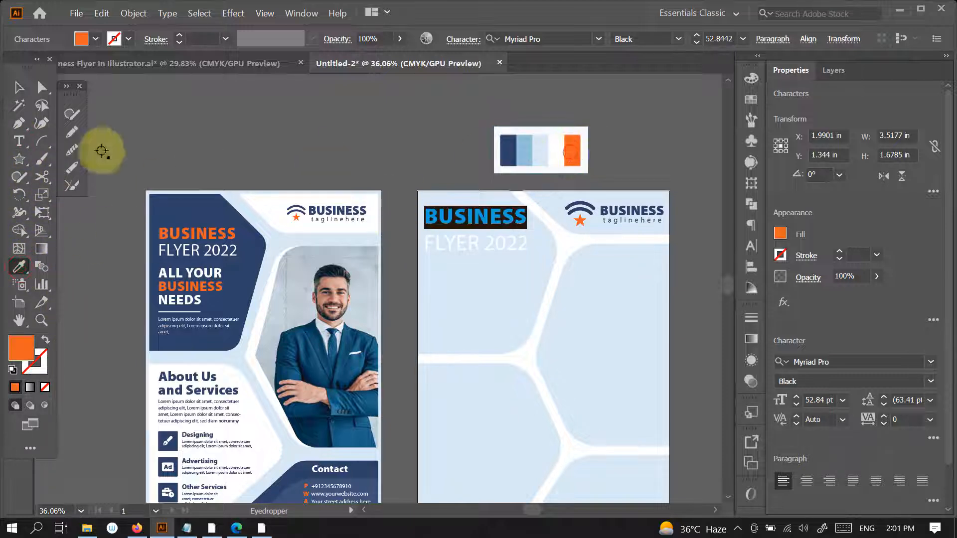
- Tighten the heading's line spacing and scale the heading down to about 45.73 pt
left_click(19, 88)
key("alt+Up")
key("alt+Up")
key("alt+Up")
key("alt+Up")
key("alt+Up")
key("alt+Up")
key("alt+Up")
key("alt+Up")
key("alt+Up")
key("alt+Up")
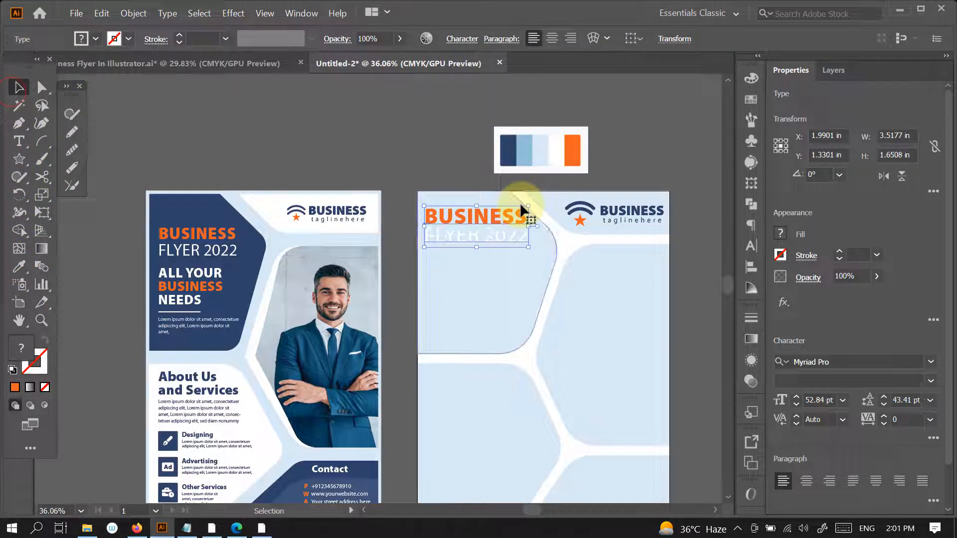
left_click_drag(529, 207, 515, 212)
left_click(612, 156)
- Fill the new page's upper-left panel with the dark navy sampled from the original flyer's matching panel
left_click(491, 284)
key("i")
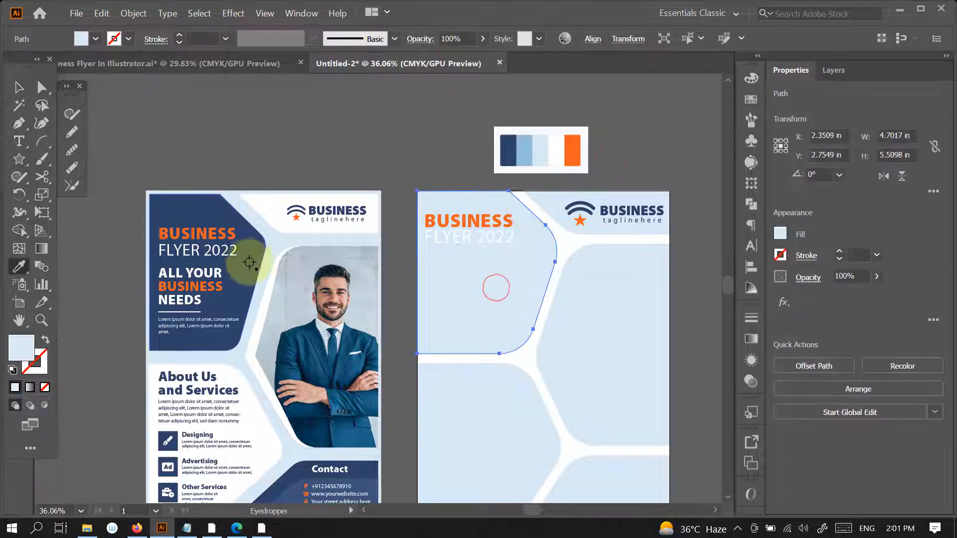
left_click(250, 263)
key("v")
left_click(642, 145)
- Enlarge the BUSINESS FLYER 2022 heading slightly, to about 46.96 pt
left_click(494, 237)
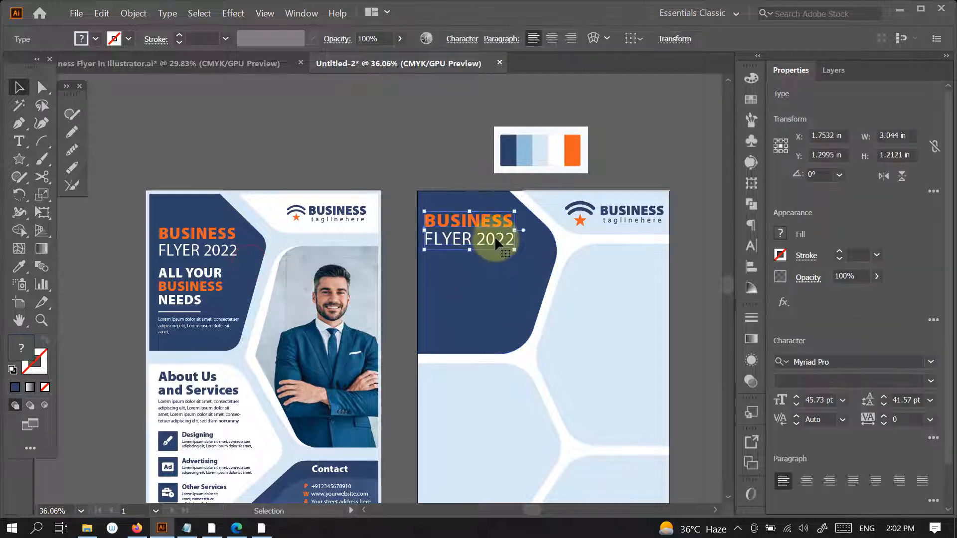
left_click_drag(514, 251, 517, 251)
left_click(603, 146)
- Copy the ALL YOUR BUSINESS NEEDS text from the original flyer to below the new heading and bring it to the front
left_click_drag(591, 341, 553, 302)
left_click_drag(567, 303, 538, 307)
left_click_drag(530, 307, 525, 282)
left_click_drag(449, 230, 454, 229)
left_click_drag(193, 236, 474, 247)
key("ctrl+shift+]")
left_click_drag(463, 219, 462, 227)
- Set the font size of the BUSINESS FLYER 2022 heading to 39 pt
left_click(481, 190)
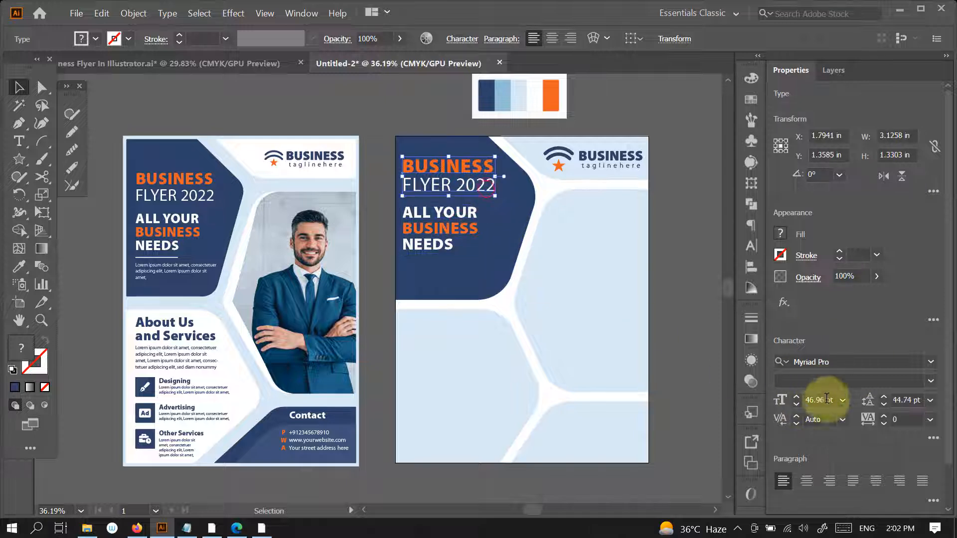
left_click_drag(838, 401, 742, 399)
type("38")
key("Return")
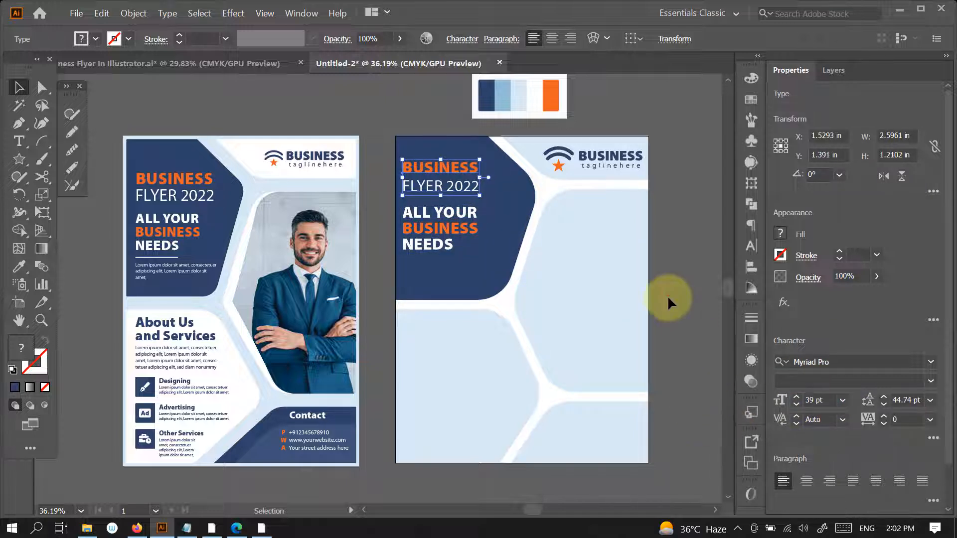
left_click(664, 233)
- Move the heading and tagline slightly up, and copy the original flyer's white divider line to beneath NEEDS
left_click_drag(447, 185, 447, 179)
left_click_drag(451, 226, 452, 216)
left_click(659, 177)
left_click_drag(172, 258, 436, 247)
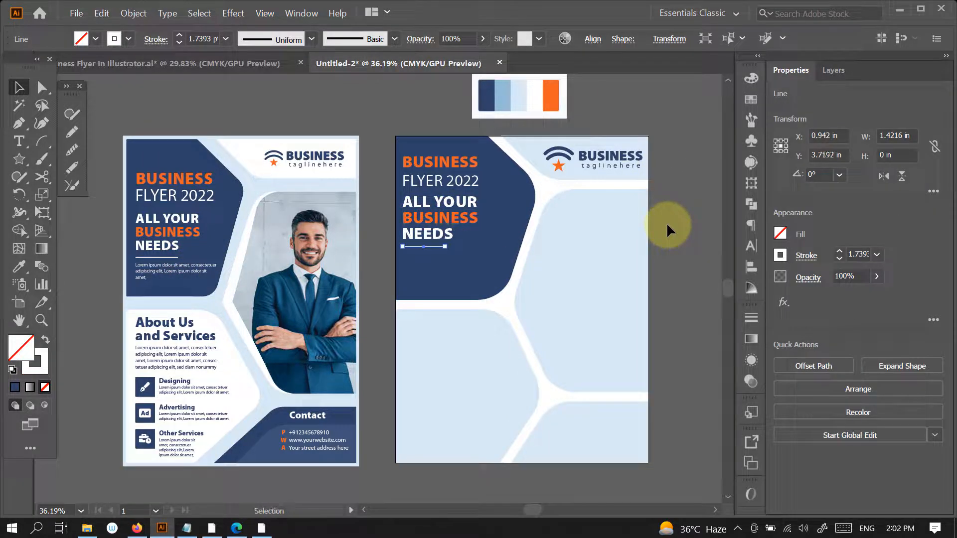
left_click(666, 222)
- Add a text box about 3.08 by 1.11 in below the divider line, filled with placeholder text at 11 pt
left_click(20, 146)
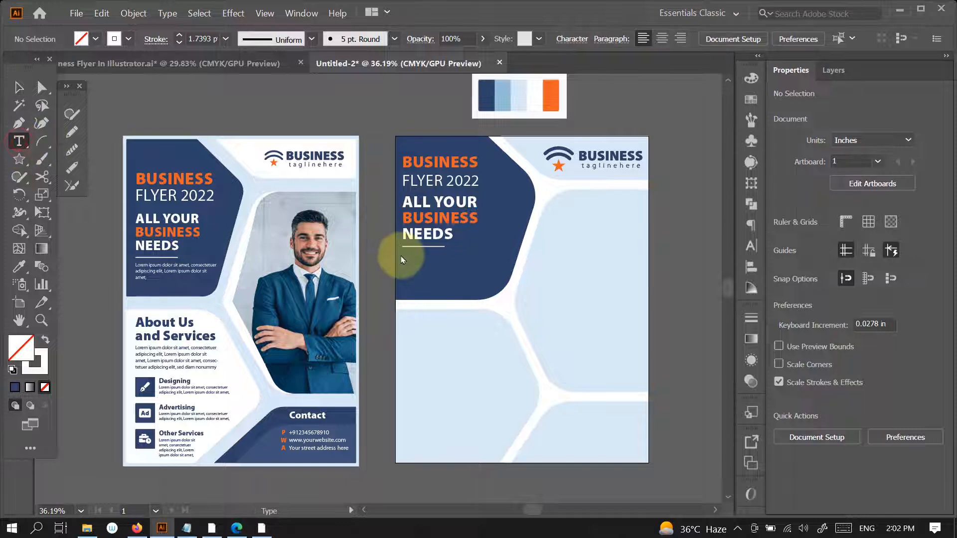
left_click_drag(403, 257, 495, 289)
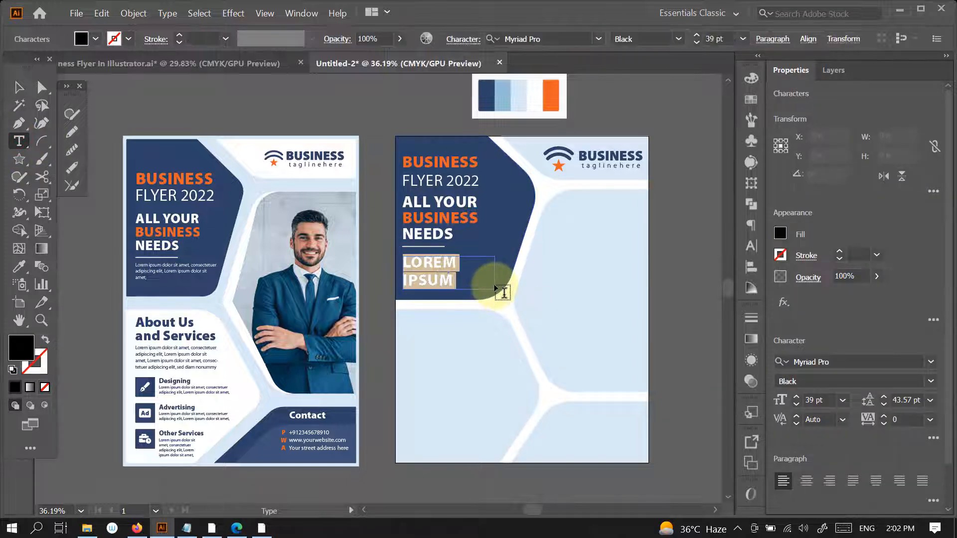
left_click(431, 286, "ctrl")
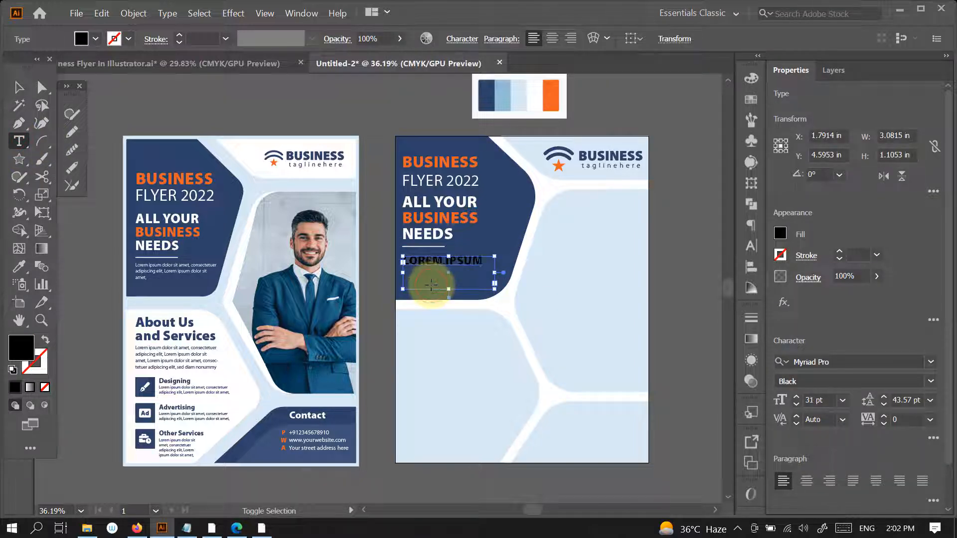
left_click(167, 13)
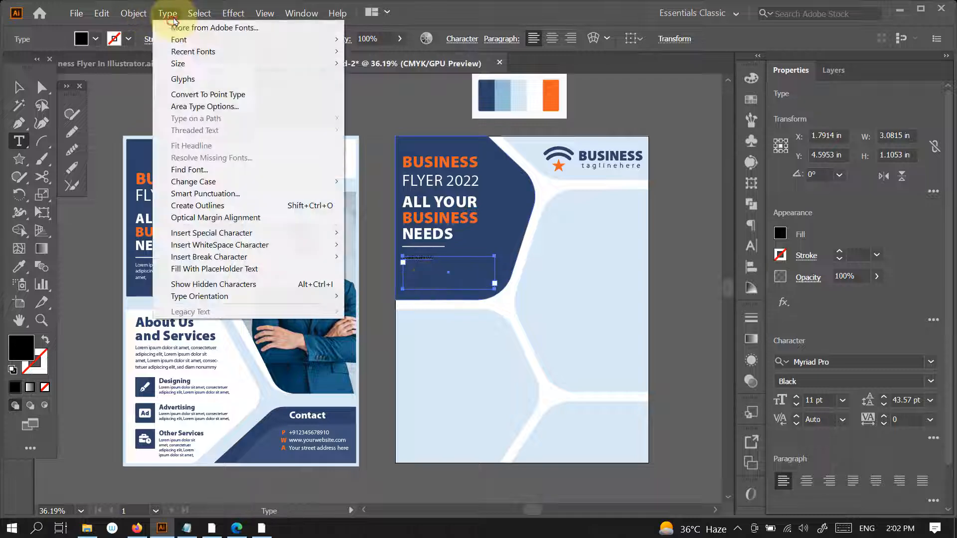
left_click(252, 271)
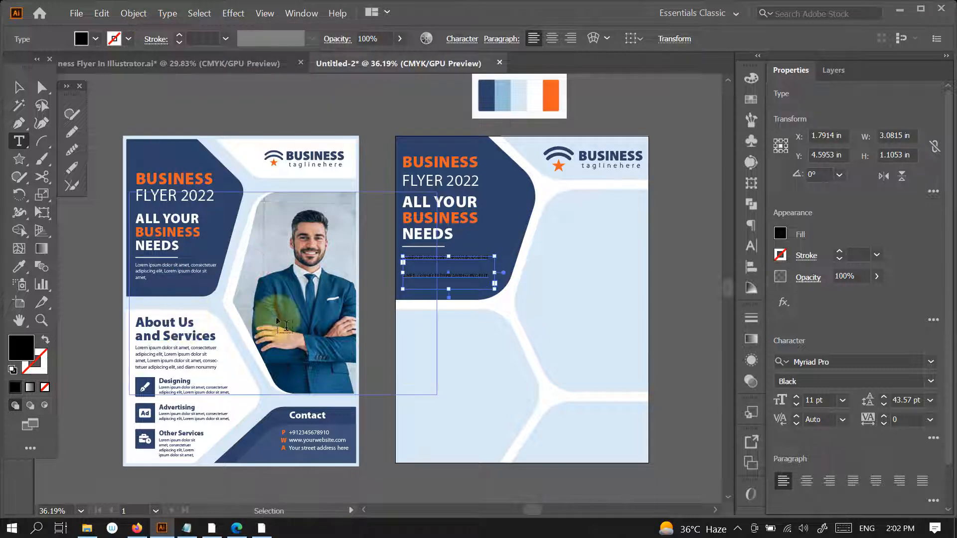
- Set the leading of all text in the new placeholder paragraph to 15.57 pt
key("ctrl+a")
left_click(303, 306)
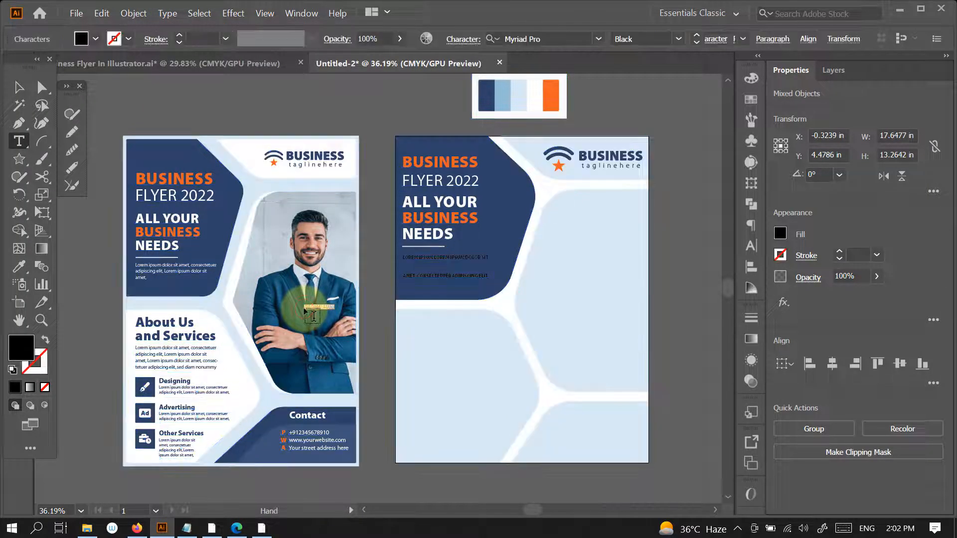
left_click(450, 275, "ctrl")
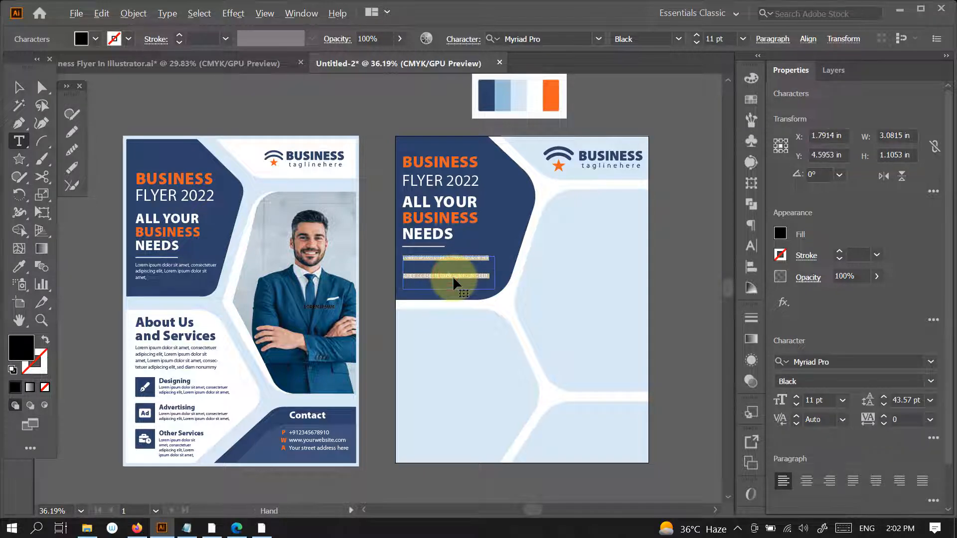
key("alt+Up")
key("alt+Up")
key("alt+Up")
key("alt+Up")
key("alt+Up")
key("alt+Up")
key("alt+Up")
key("alt+Up")
key("alt+Up")
key("alt+Up")
key("alt+Up")
key("alt+Up")
key("alt+Up")
key("alt+Up")
key("alt+Up")
key("alt+Up")
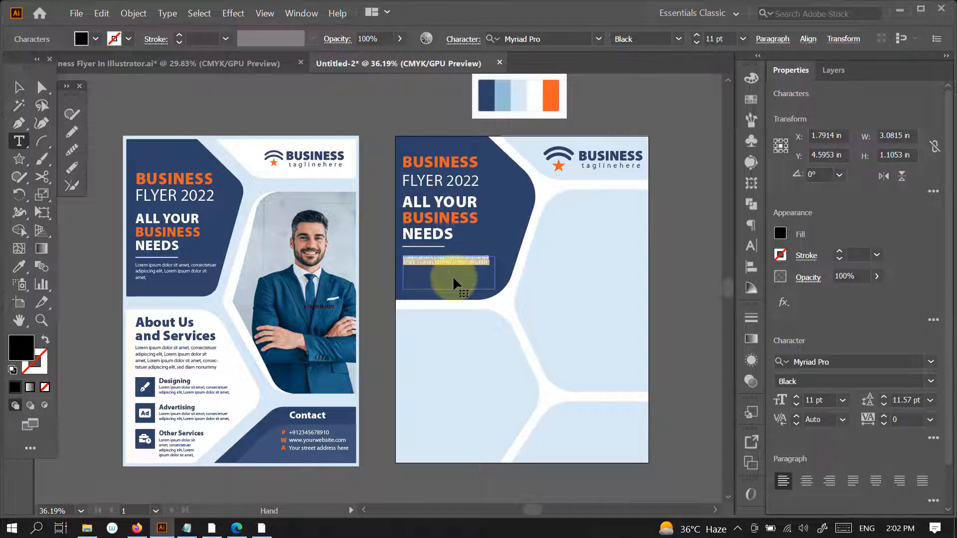
key("alt+Down")
key("alt+Down")
- Fill the rest of the paragraph's text box with placeholder text and turn off all caps
left_click(167, 14)
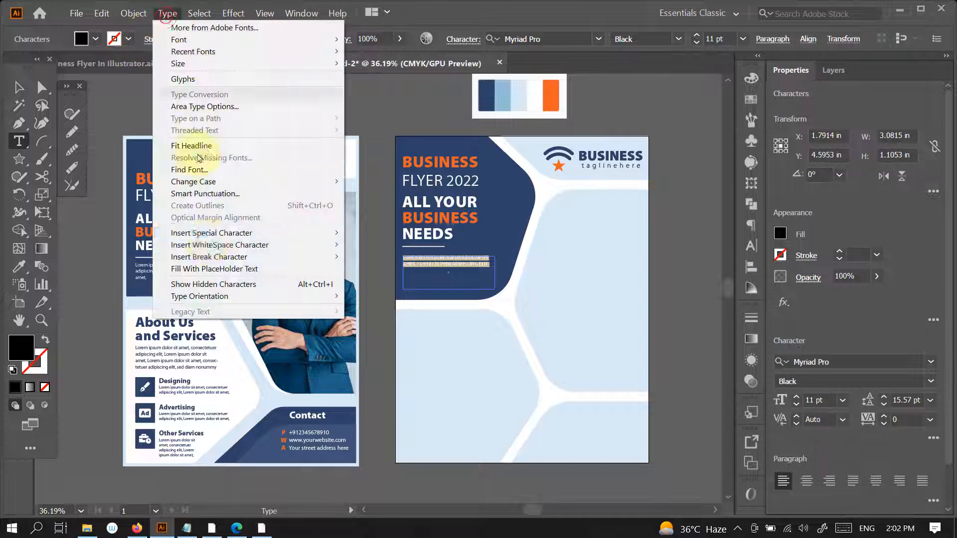
left_click(214, 269)
left_click(463, 276, "ctrl")
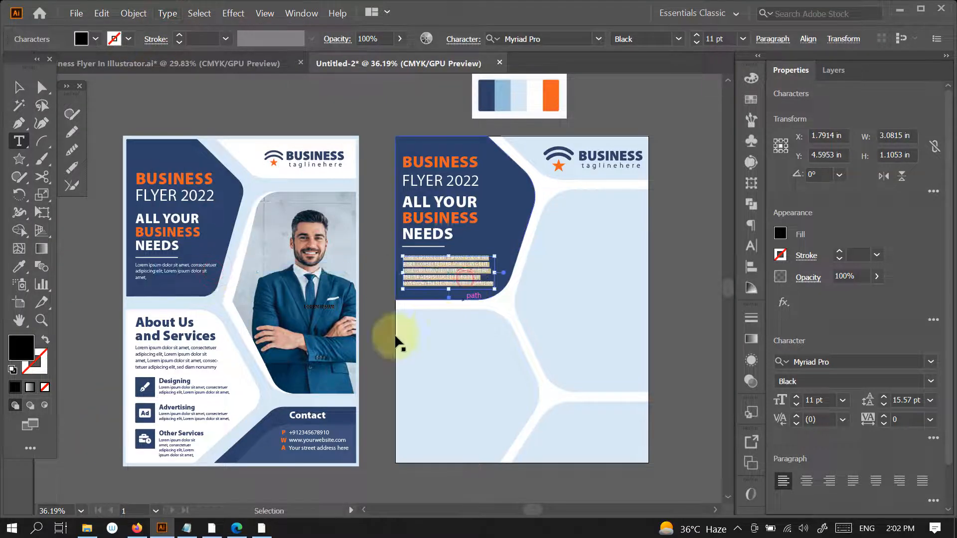
left_click(750, 245)
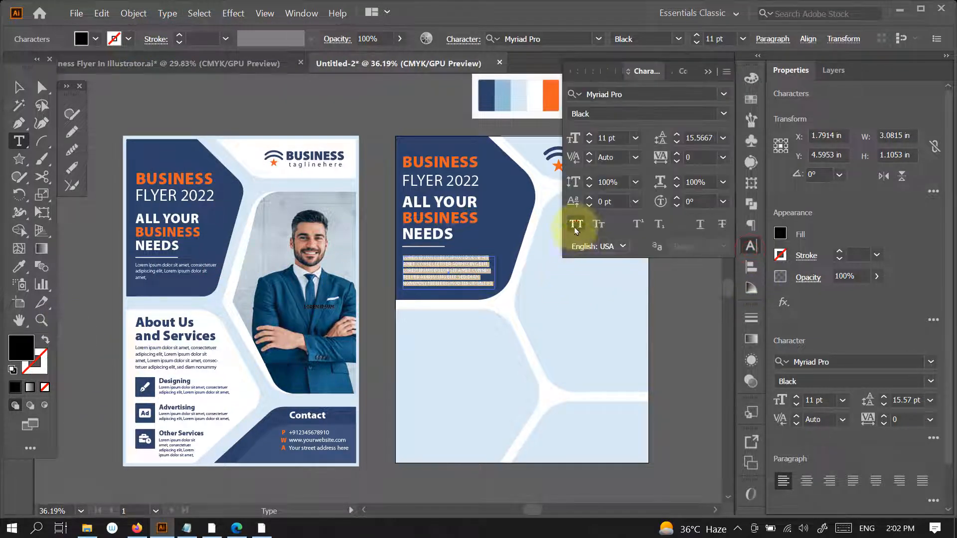
left_click(576, 227)
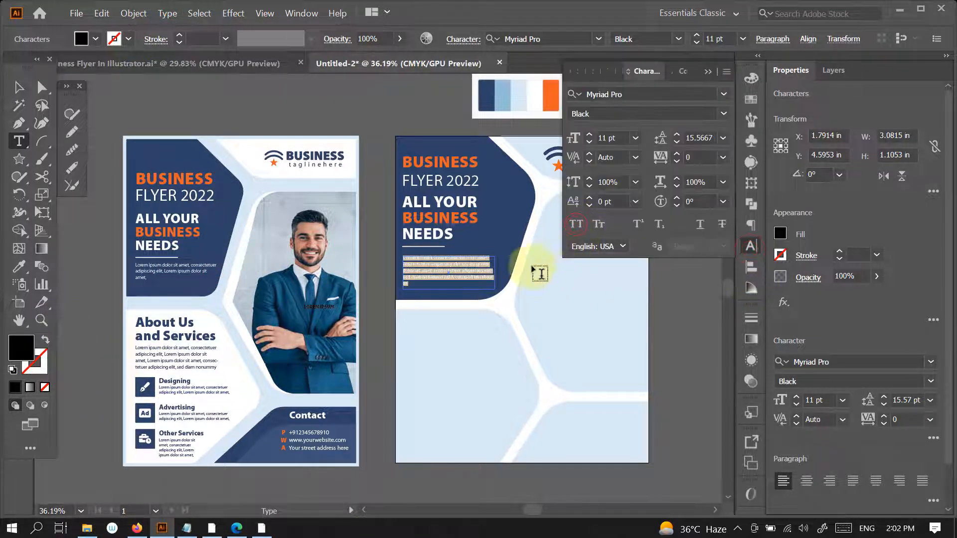
- Color the placeholder paragraph white, sampled from the palette's white swatch
left_click(22, 268)
left_click(534, 96)
left_click(708, 71)
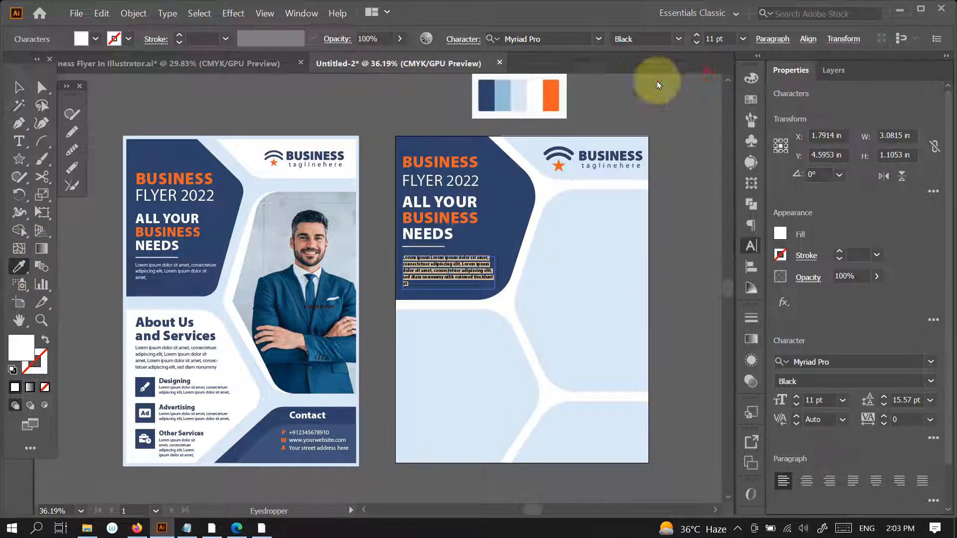
left_click(19, 88)
left_click(674, 228)
- Set the whole placeholder paragraph to the Myriad Pro Regular style
double_click(463, 274)
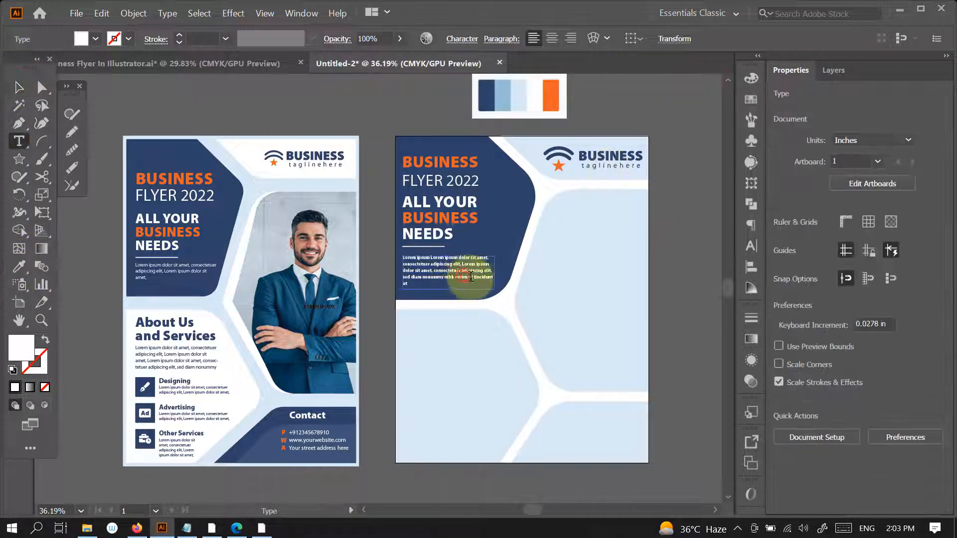
key("ctrl+a")
left_click(931, 382)
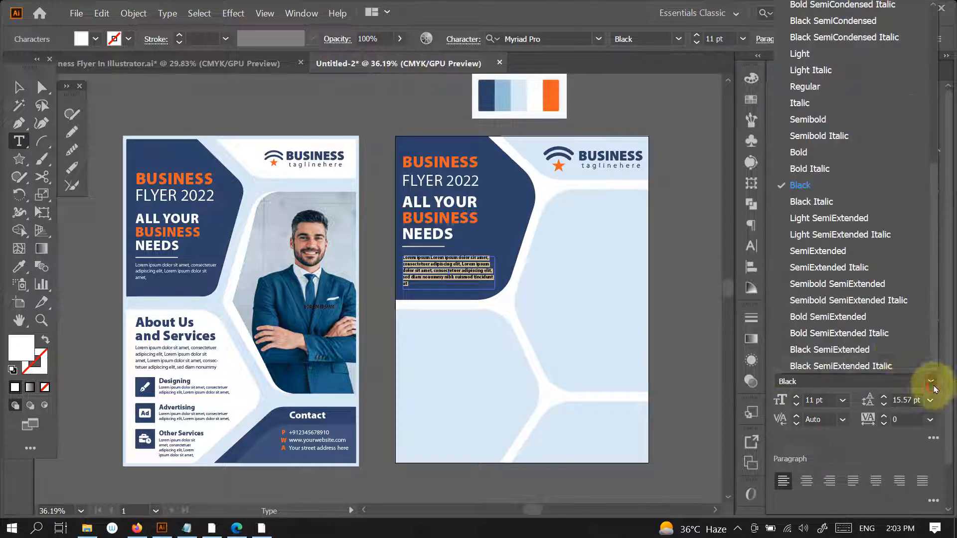
left_click(805, 86)
left_click(18, 87)
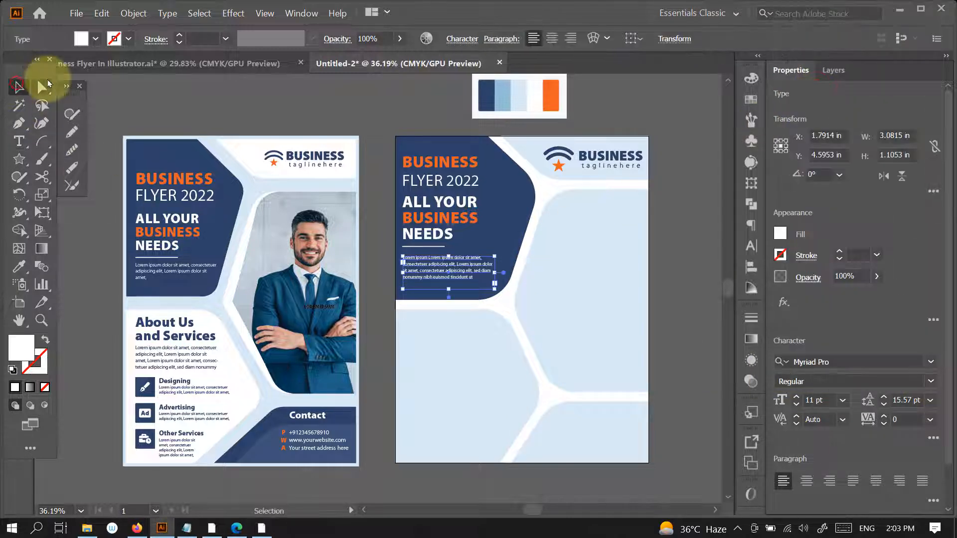
left_click(672, 271)
- Widen the paragraph's text box to about 3.31 in and move the divider line slightly down
left_click(483, 273)
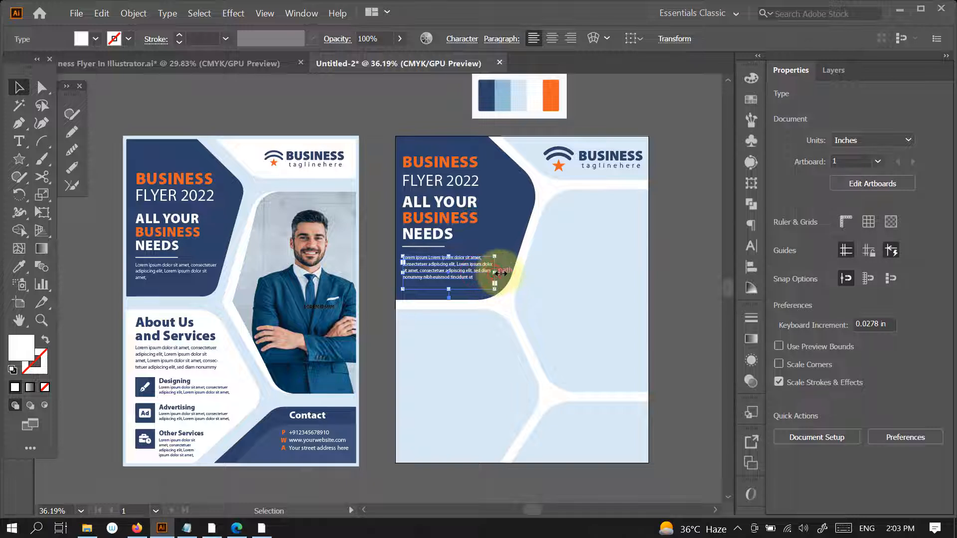
left_click(713, 286)
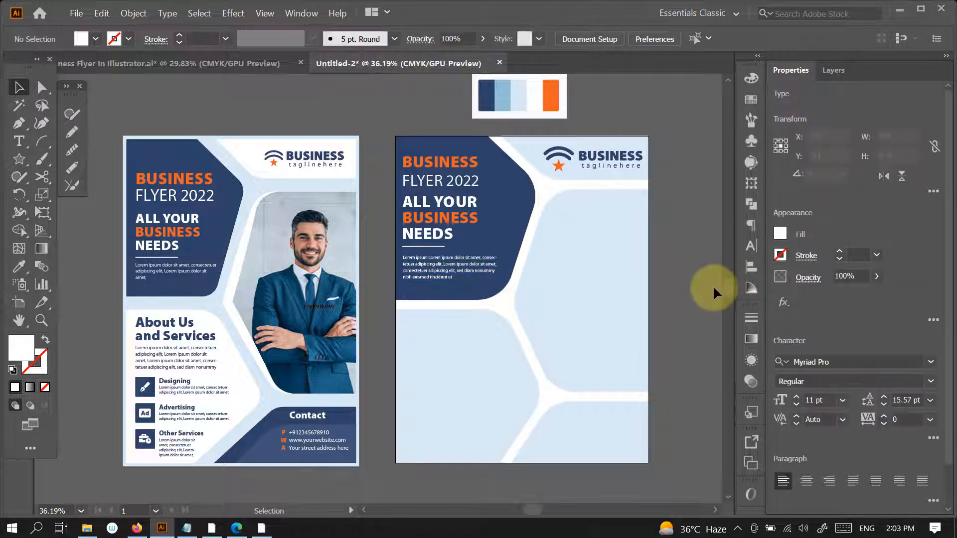
left_click(435, 247)
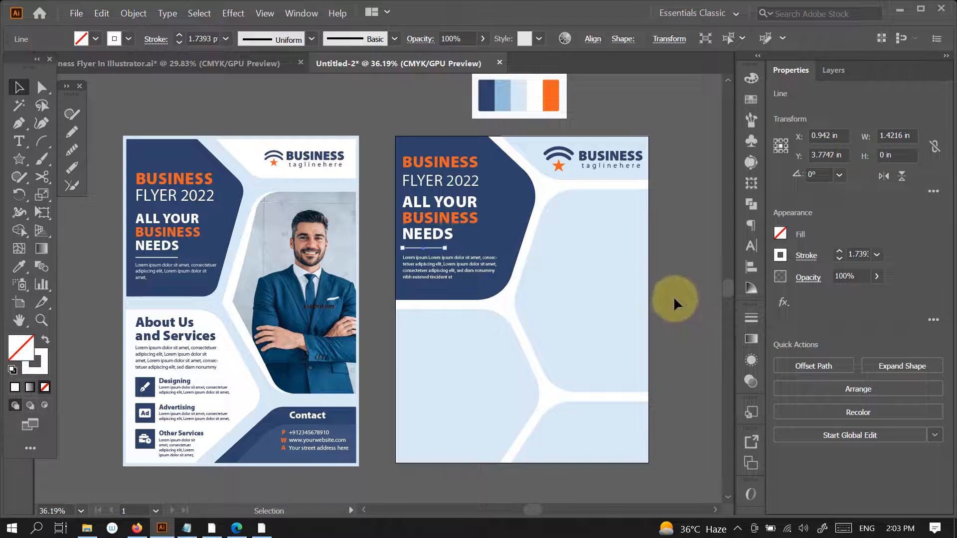
left_click(671, 310)
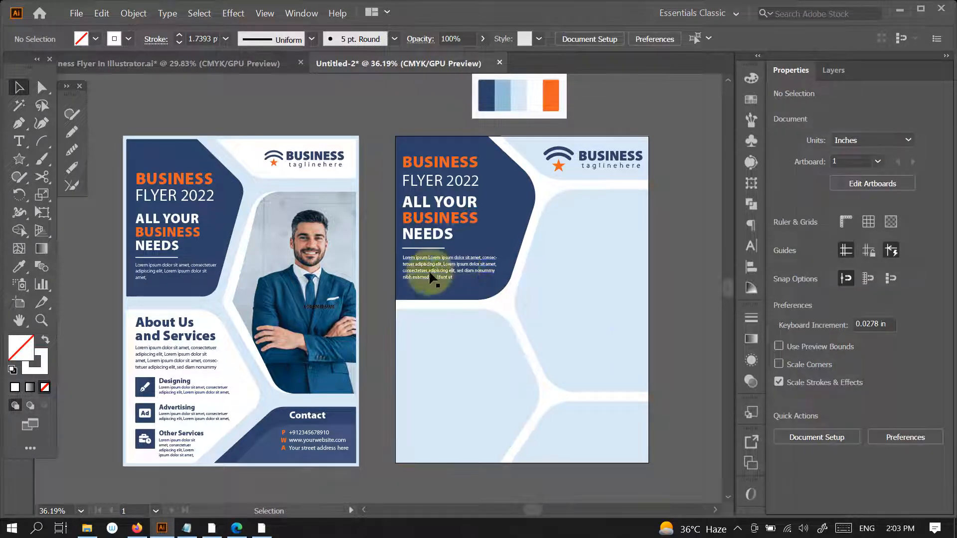
- Copy the original's About Us and Services heading into the new lower-left panel and duplicate the white paragraph beneath it
left_click_drag(197, 342, 466, 336)
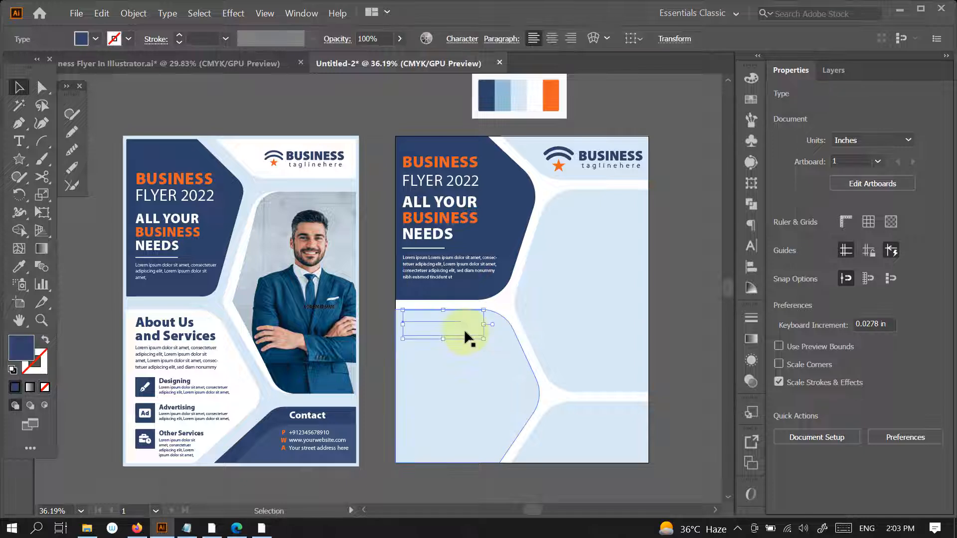
left_click(648, 330)
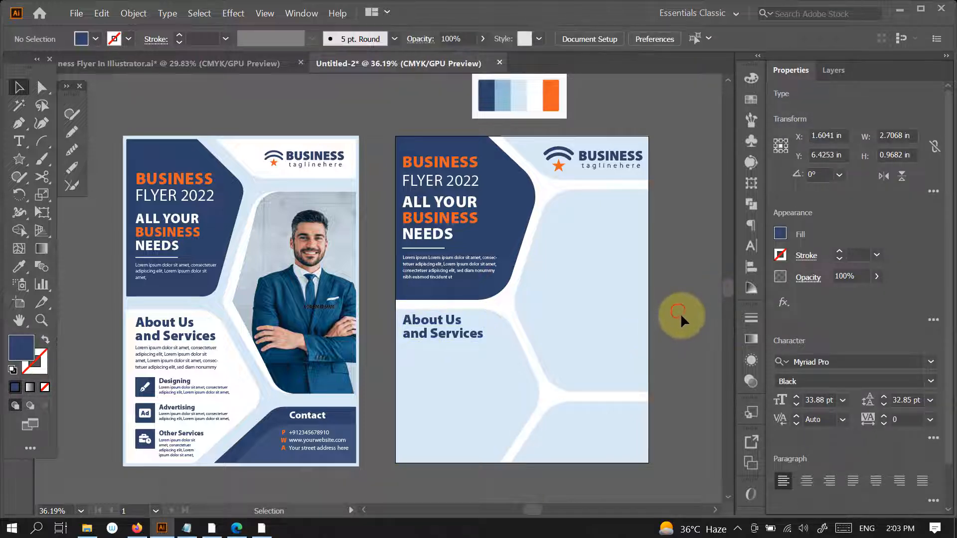
left_click_drag(441, 264, 443, 349)
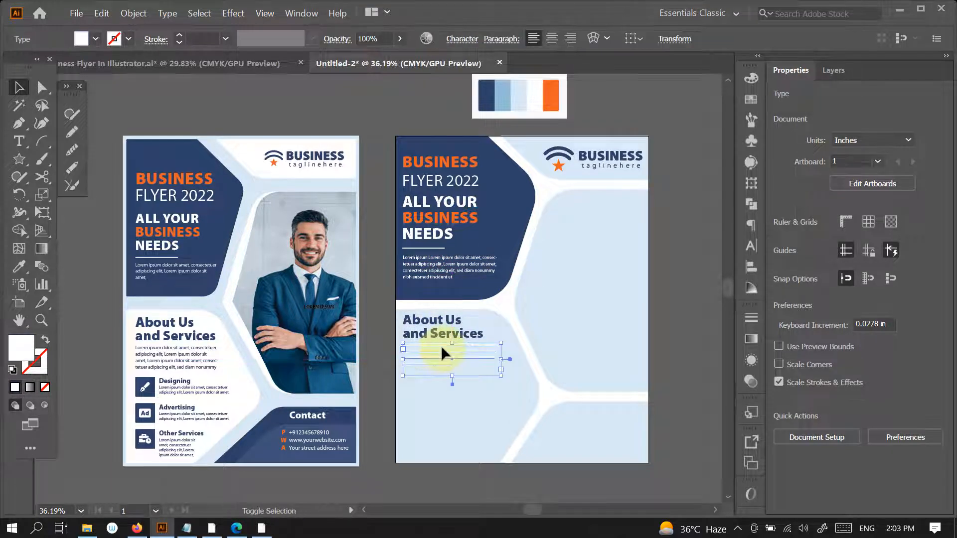
left_click(452, 334, "shift")
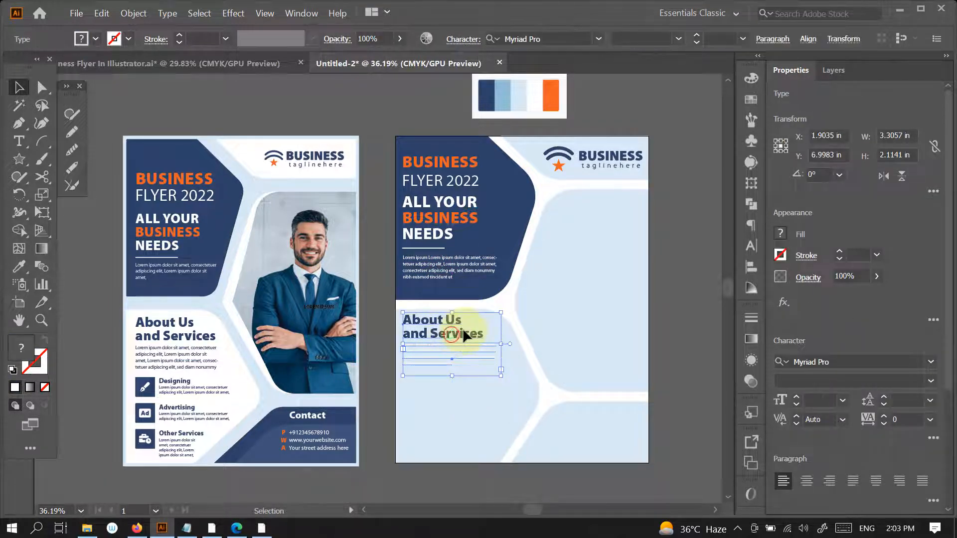
left_click(680, 324)
- Shorten the duplicated paragraph's text box to about 0.89 in and apply the navy text style sampled from the original's About Us paragraph
left_click(448, 364)
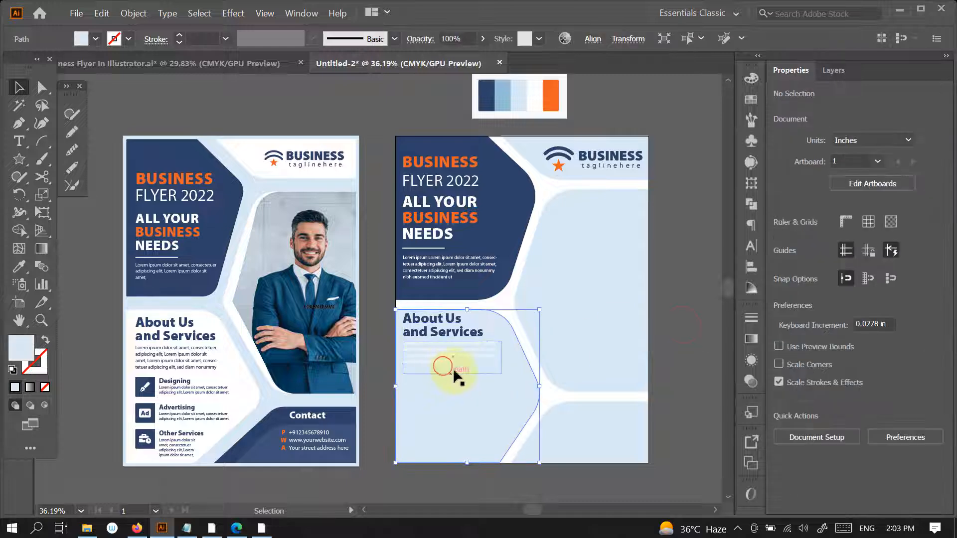
left_click(453, 375)
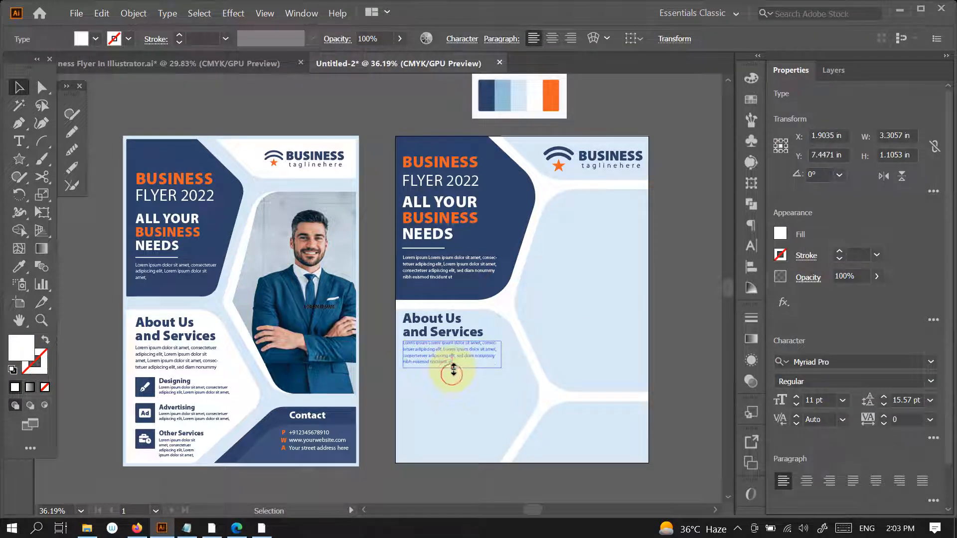
key("i")
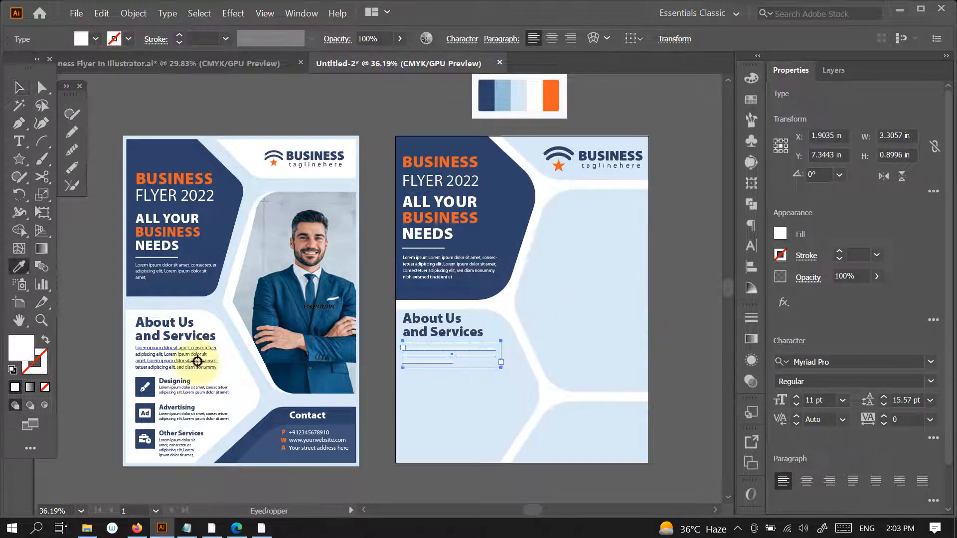
left_click(197, 361)
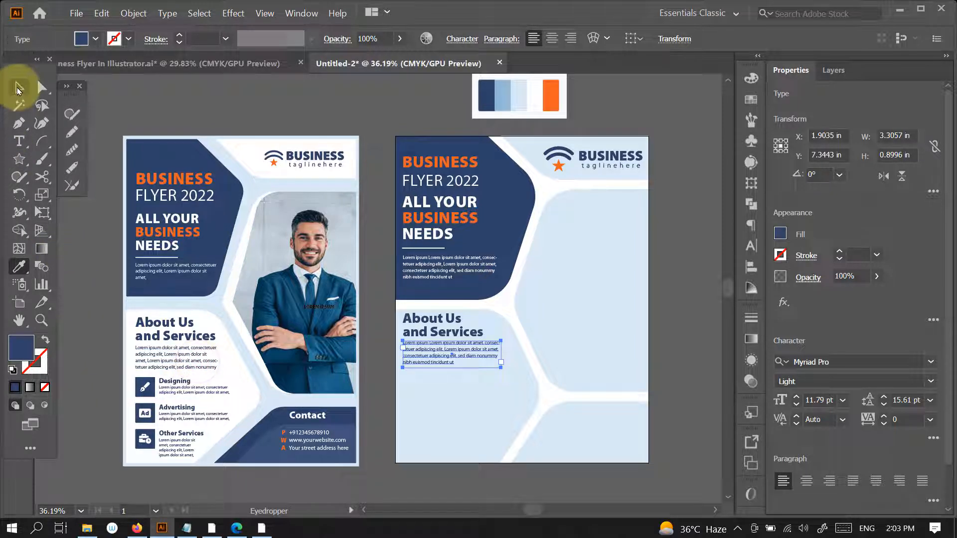
left_click(17, 89)
- Set the font size of the white paragraph in the upper navy panel to 11.79 pt
left_click(462, 275)
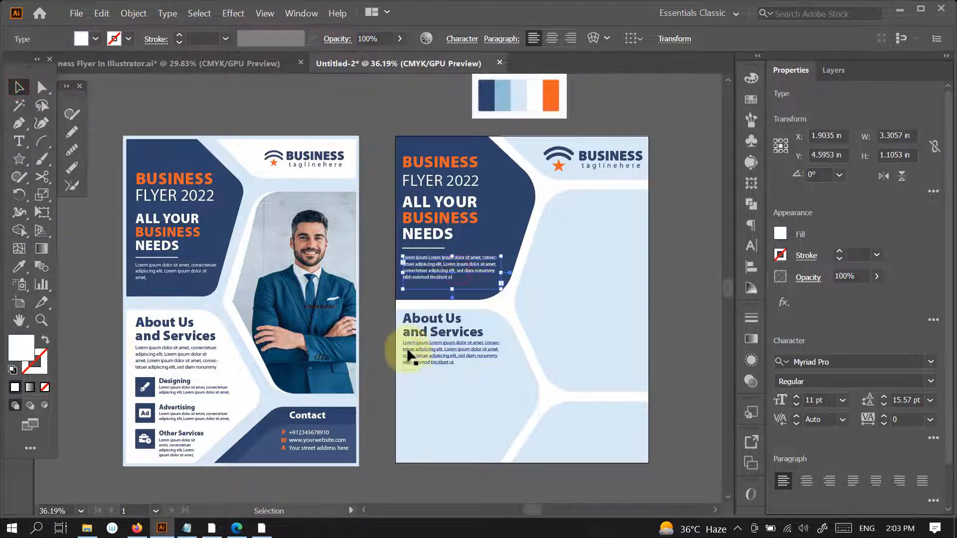
left_click(813, 400)
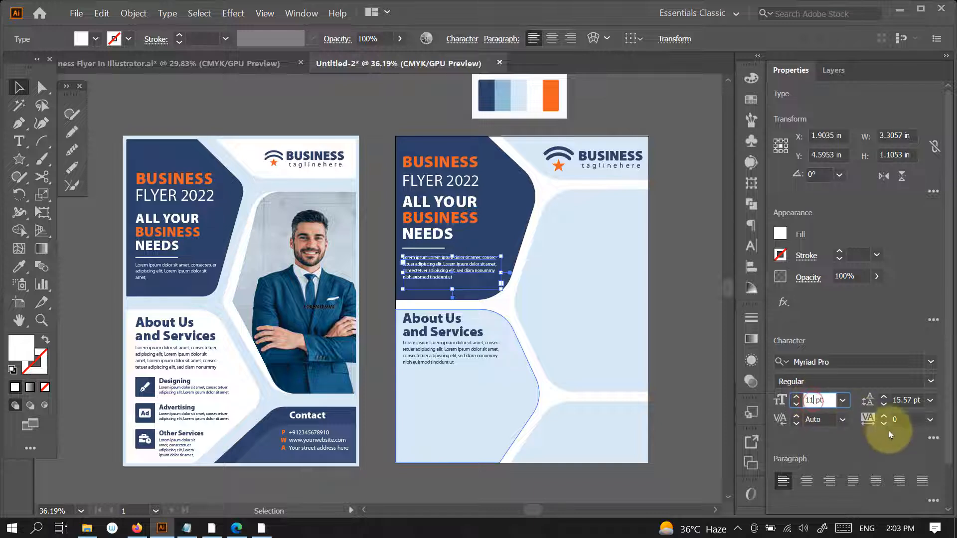
type(".79")
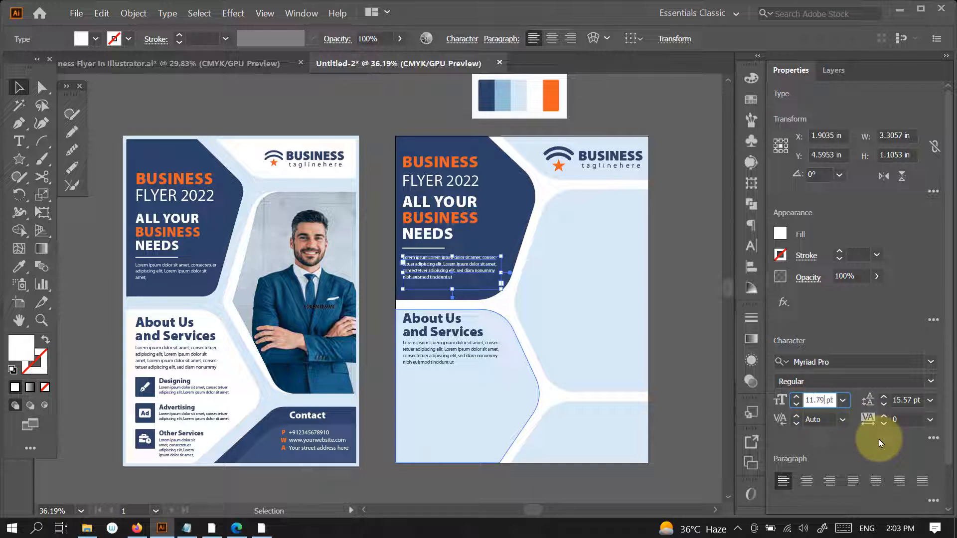
key("Return")
left_click(683, 305)
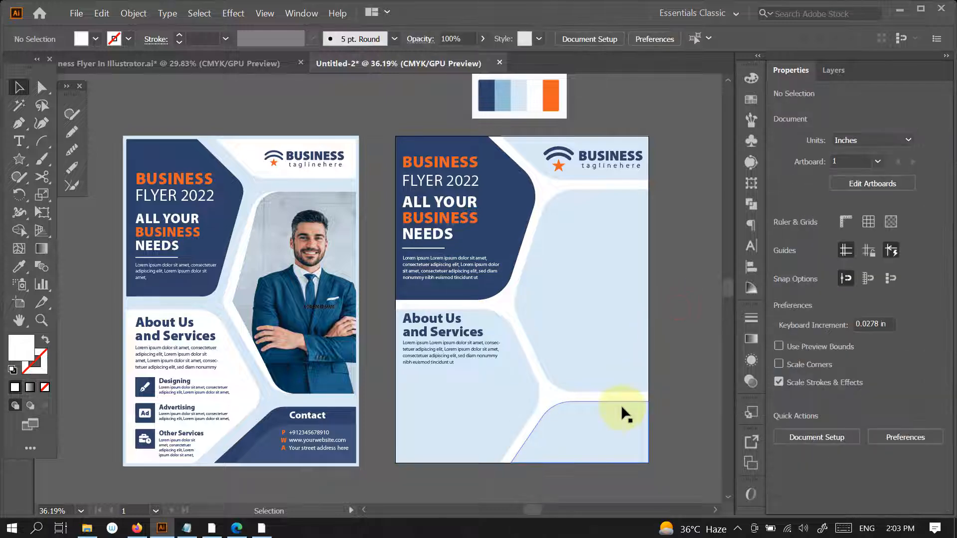
- Copy the original's Designing, Advertising and Other Services headings with their descriptions below the new About Us paragraph
key("space")
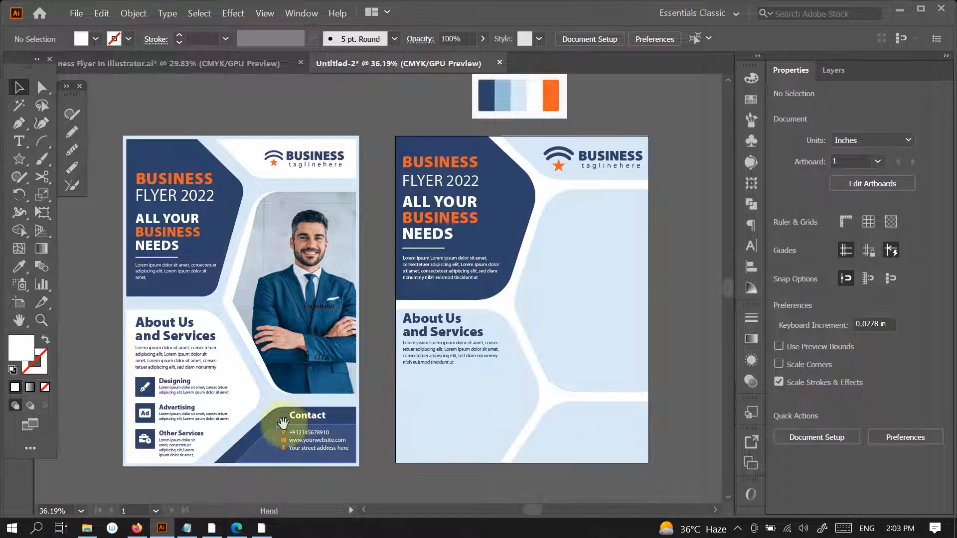
left_click_drag(283, 418, 277, 349)
left_click(198, 321)
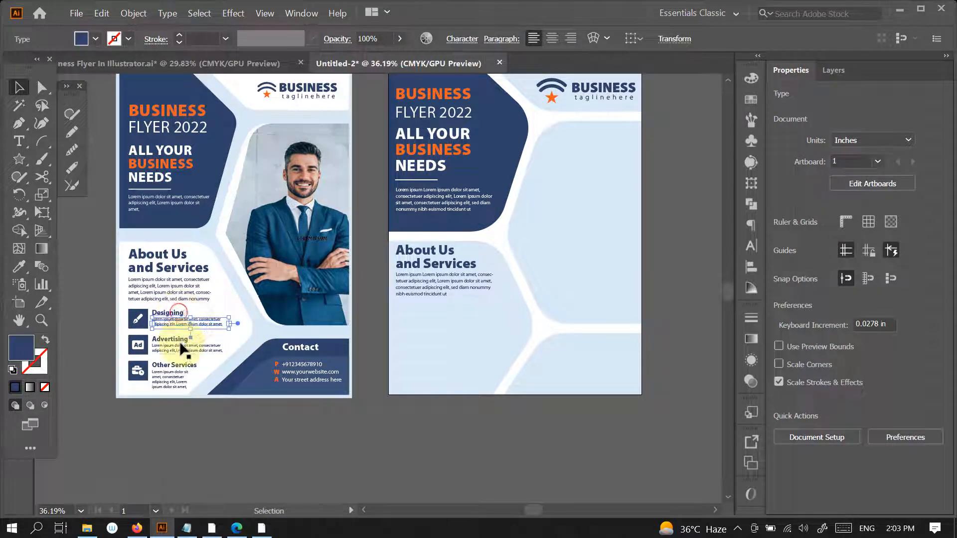
left_click(180, 383, "shift")
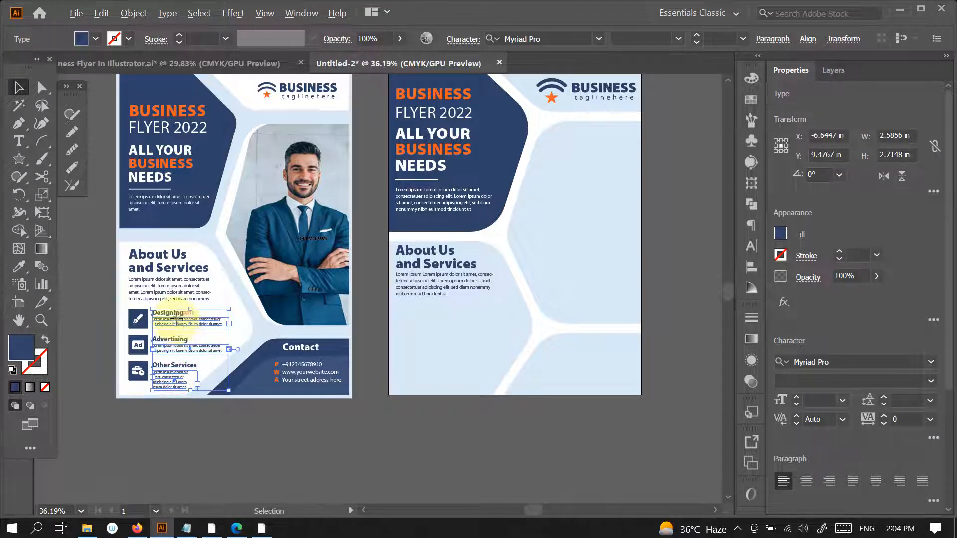
left_click_drag(176, 320, 456, 333)
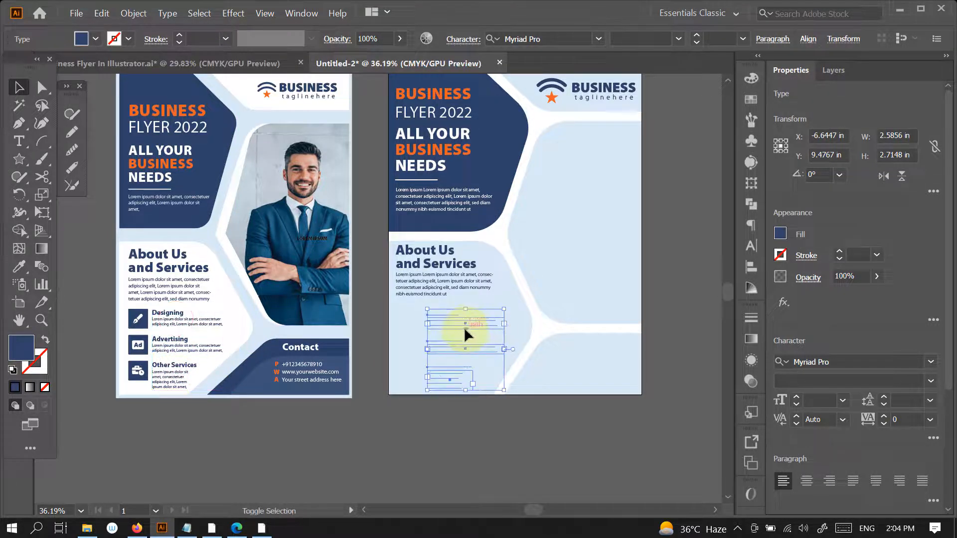
left_click_drag(465, 328, 464, 327)
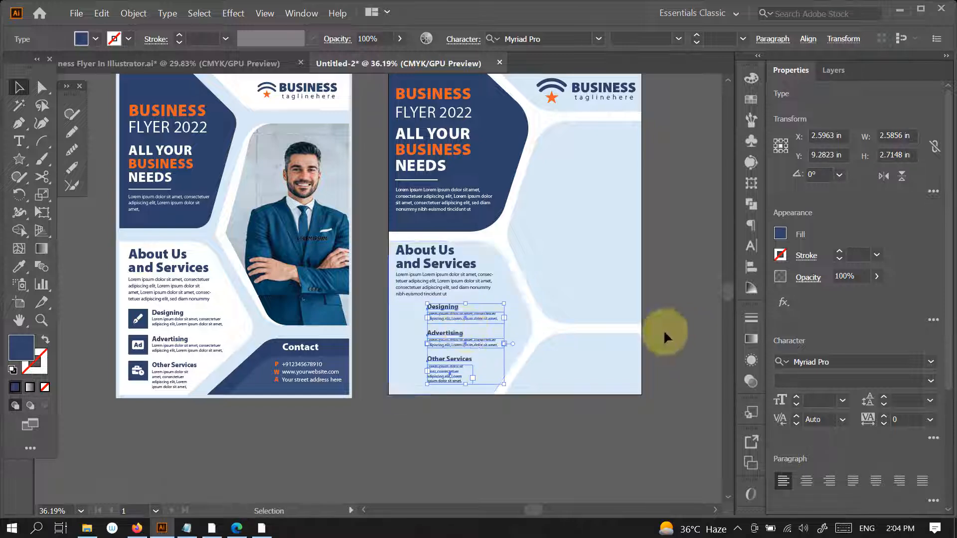
key("shift+Right")
key("shift+Right")
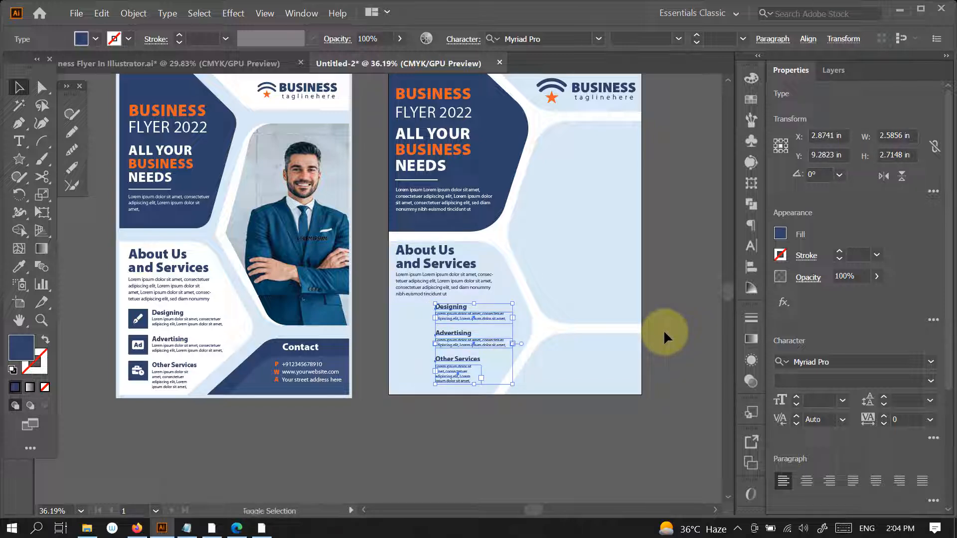
key("shift+Left")
key("shift+Left")
left_click(674, 328)
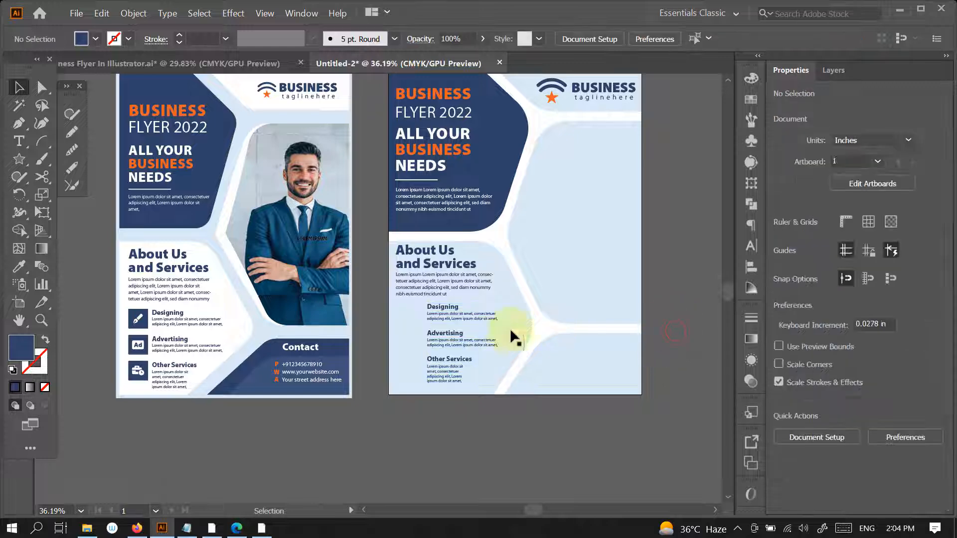
- Fill the new About Us panel with white sampled from the original flyer
left_click(516, 325)
key("i")
left_click(248, 327)
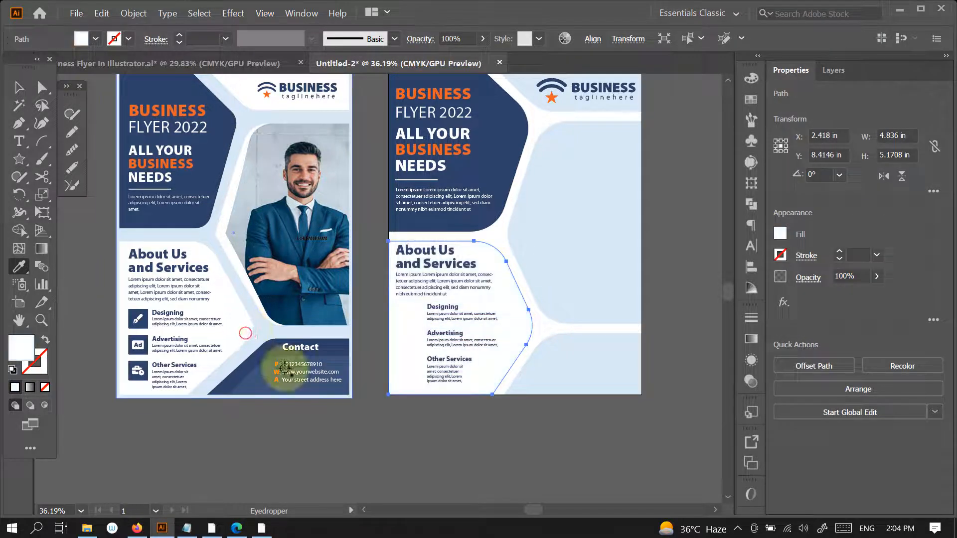
key("v")
left_click(660, 285)
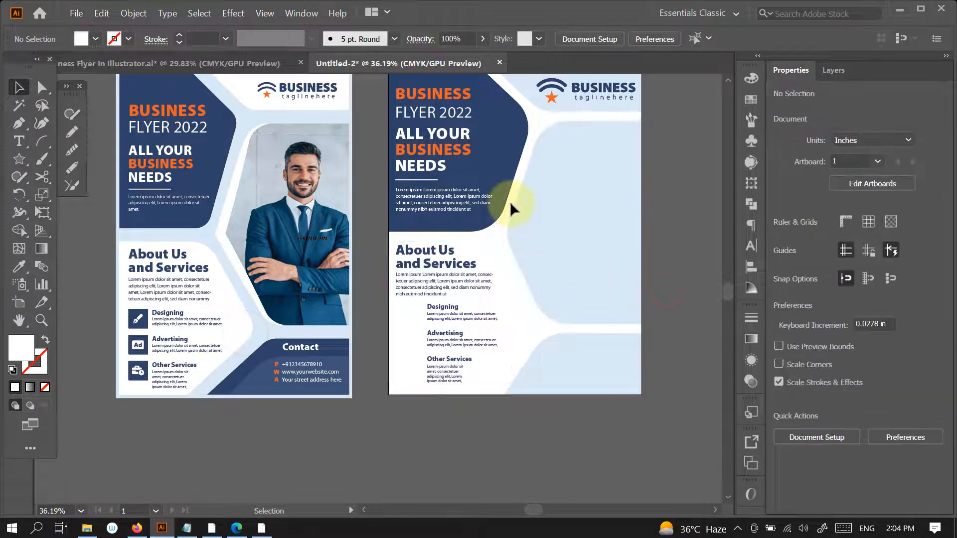
- Draw an 8.5 x 11 in rectangle covering the new artboard and send it behind all the artwork
left_click_drag(541, 248, 545, 307)
scroll(556, 296, "down", 1)
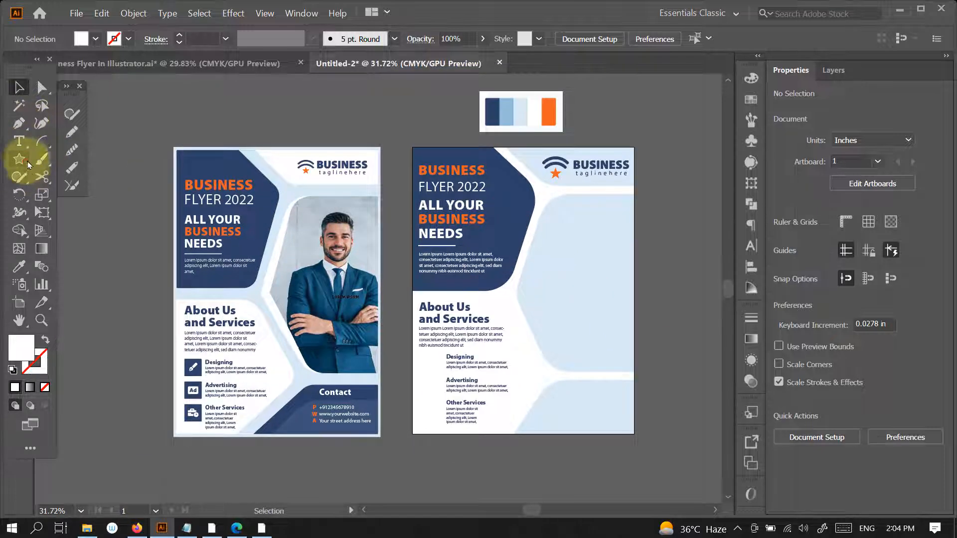
left_click_drag(18, 159, 85, 158)
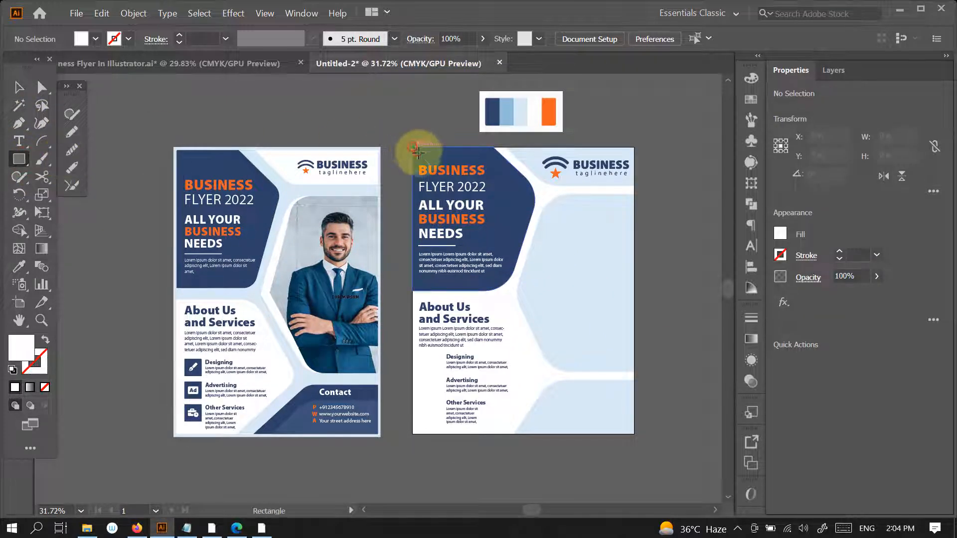
left_click_drag(417, 151, 634, 433)
key("ctrl+shift+bracketleft")
- Fill the background rectangle with the palette's pale blue swatch
key("i")
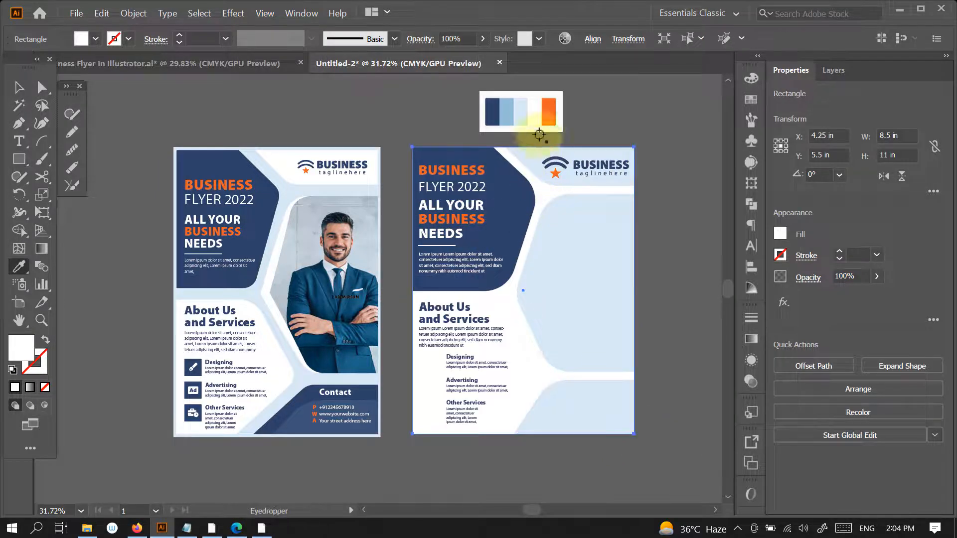
left_click(520, 112)
key("v")
left_click(650, 272)
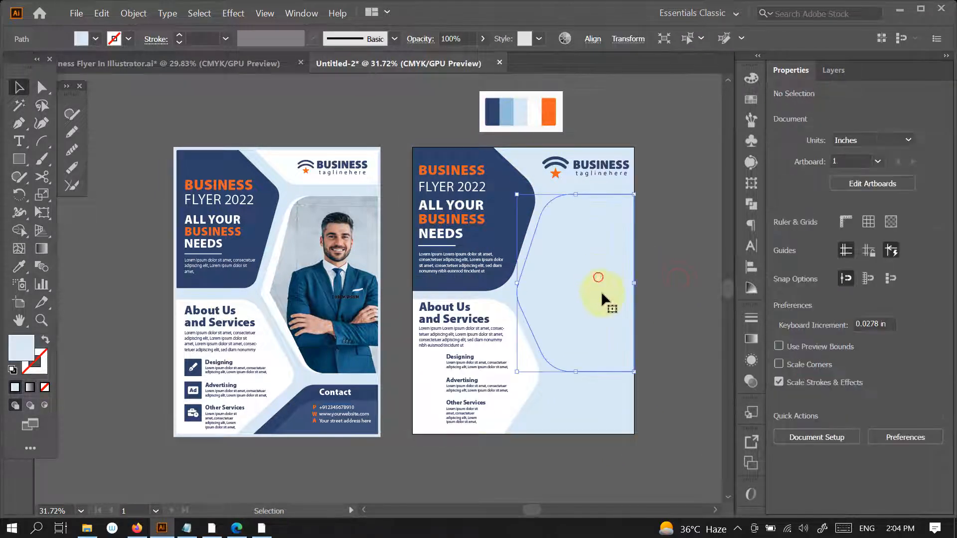
- Fill the large photo panel and the contact panel below it with navy sampled from the original's contact panel
left_click(598, 275)
left_click(597, 415, "shift")
key("i")
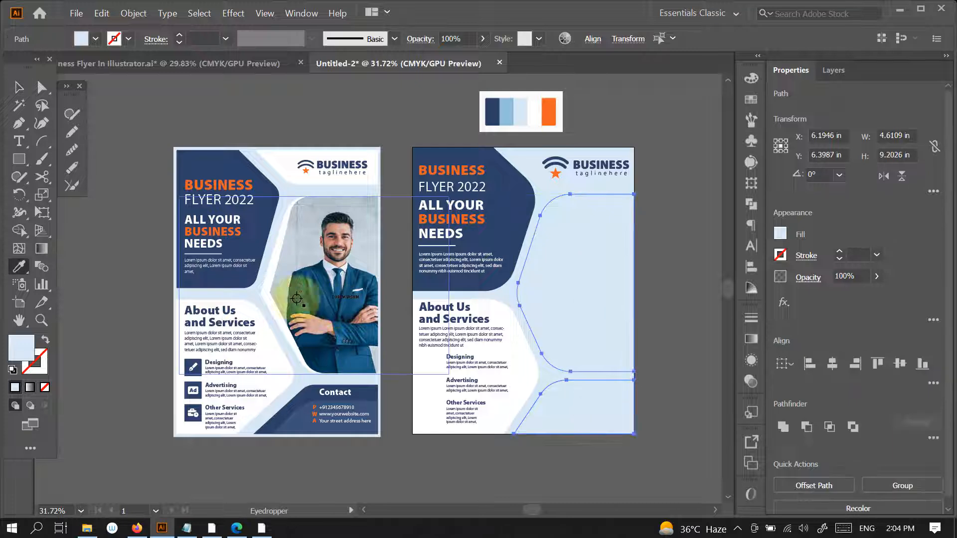
left_click(288, 412)
key("v")
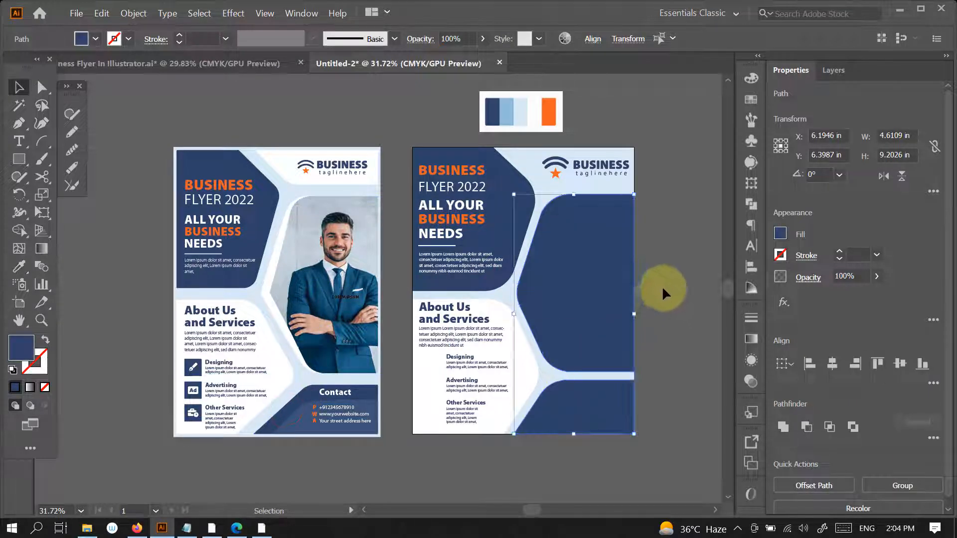
left_click(663, 290)
- Copy the original's three navy icon squares beside the new Designing, Advertising and Other Services items
left_click_drag(612, 388, 615, 376)
scroll(539, 402, "up", 1)
left_click_drag(536, 403, 545, 391)
left_click_drag(453, 406, 437, 386)
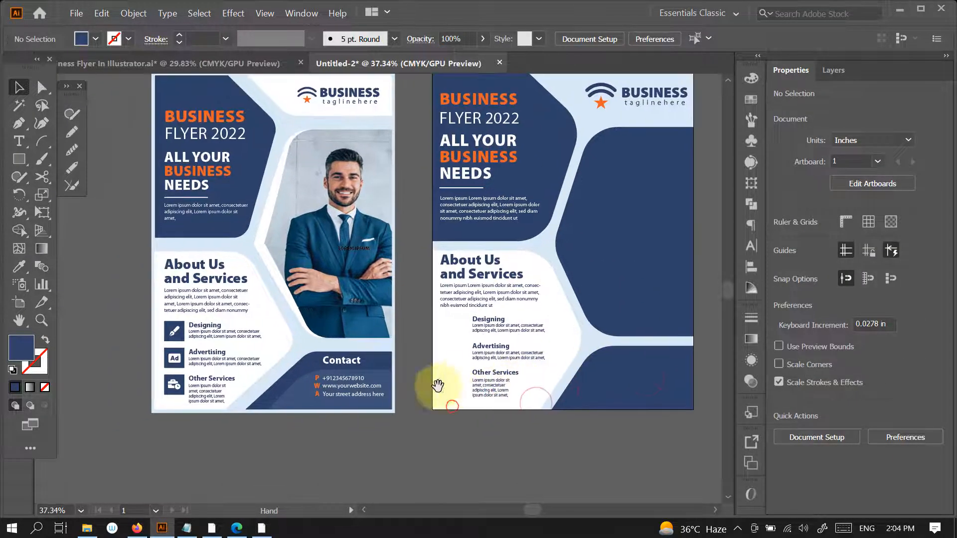
left_click(196, 374, "ctrl")
left_click_drag(184, 339, 506, 377)
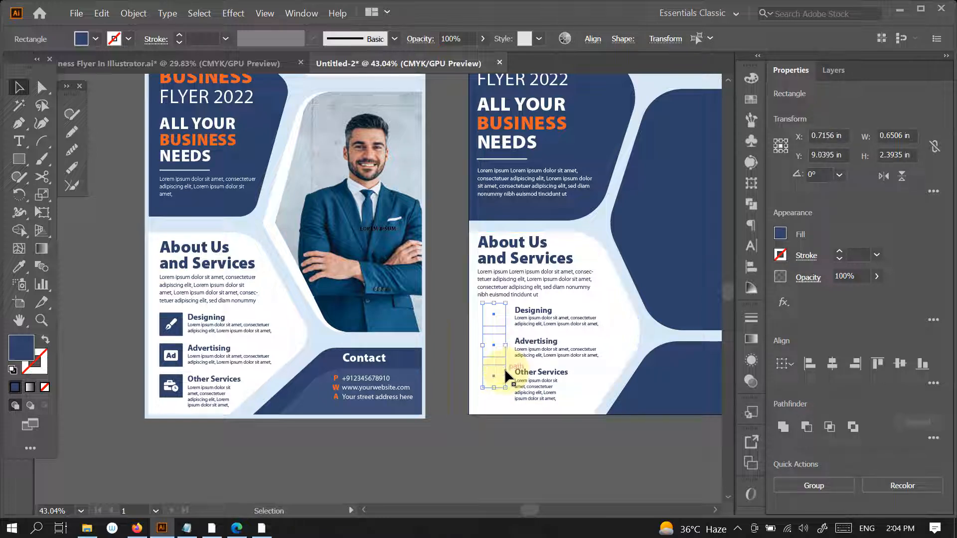
- Nudge the three copied squares vertically to about Y 9.18 in, level with the service items, and bring them to the front
key("Up")
key("Up")
key("Up")
key("Up")
key("Up")
key("Up")
key("Up")
key("Up")
key("Up")
key("Up")
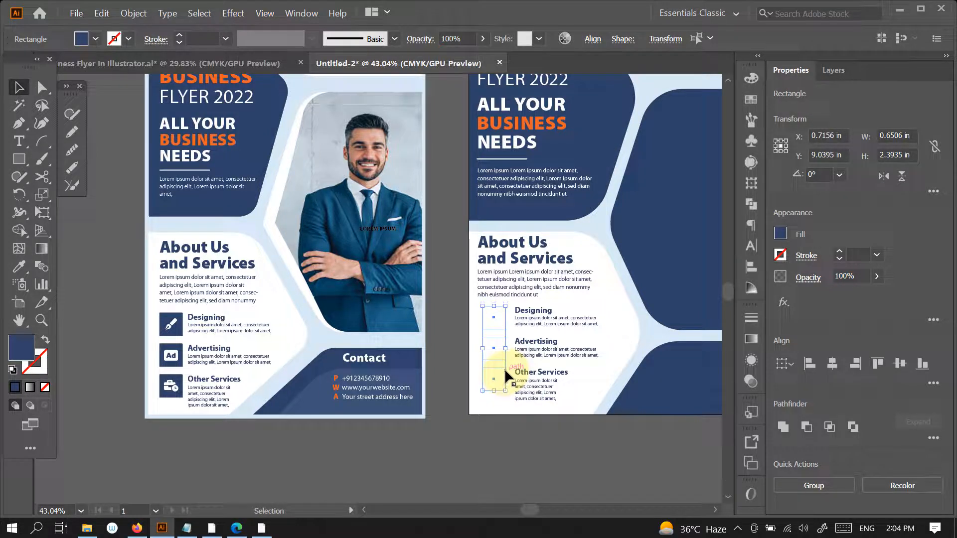
key("ctrl+shift+]")
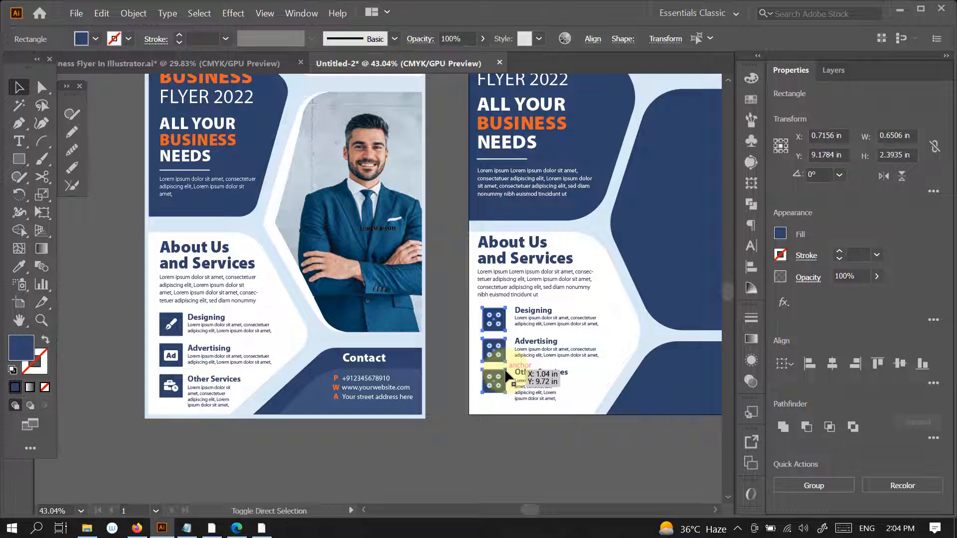
left_click(564, 468)
left_click_drag(563, 451, 536, 405)
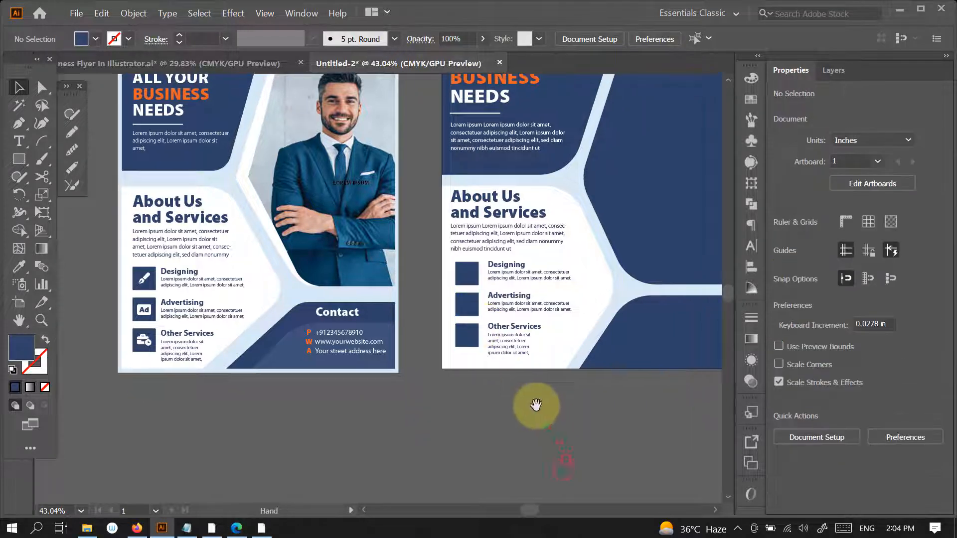
- Switch to Font Awesome in the browser, find the regular pen-nib icon with the search "pen" and copy its glyph
left_click(237, 528)
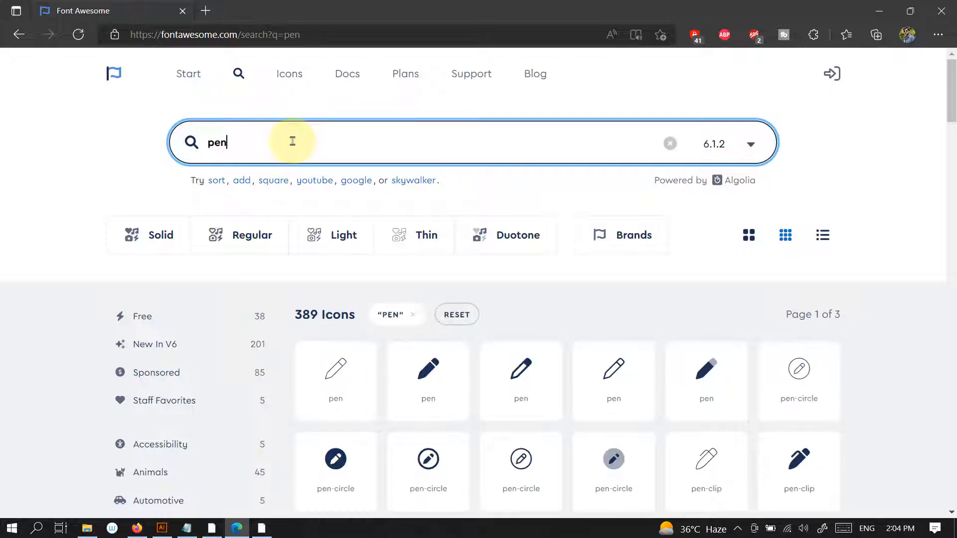
left_click_drag(952, 105, 954, 184)
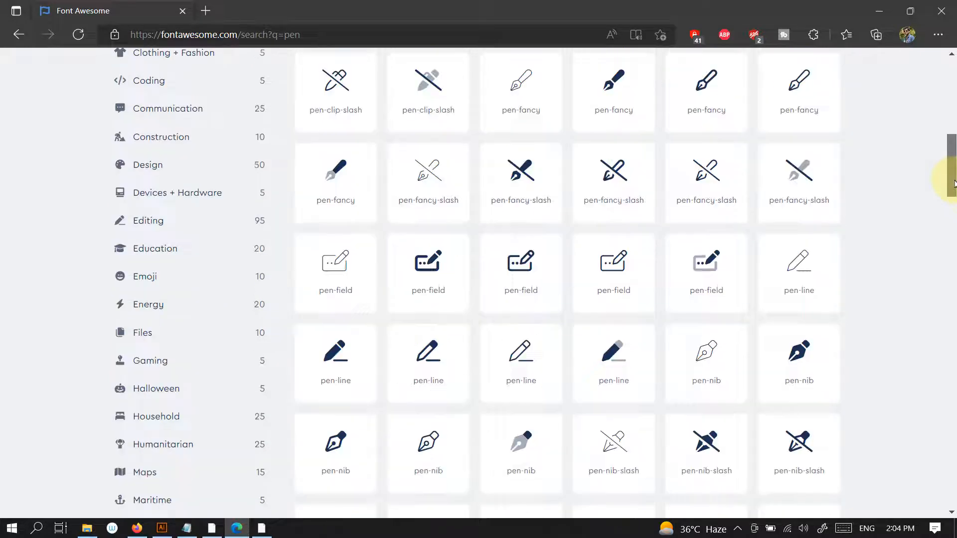
left_click(343, 445)
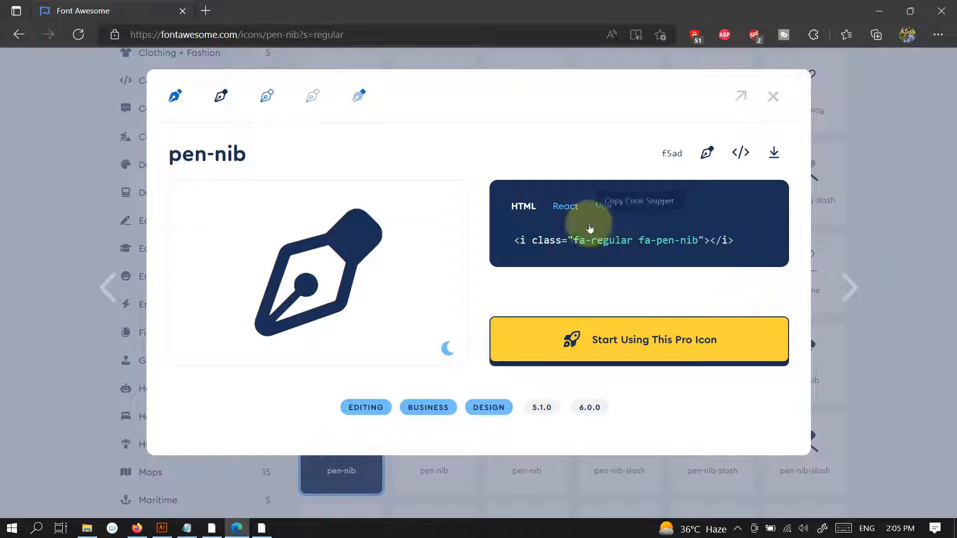
left_click(708, 153)
left_click(774, 96)
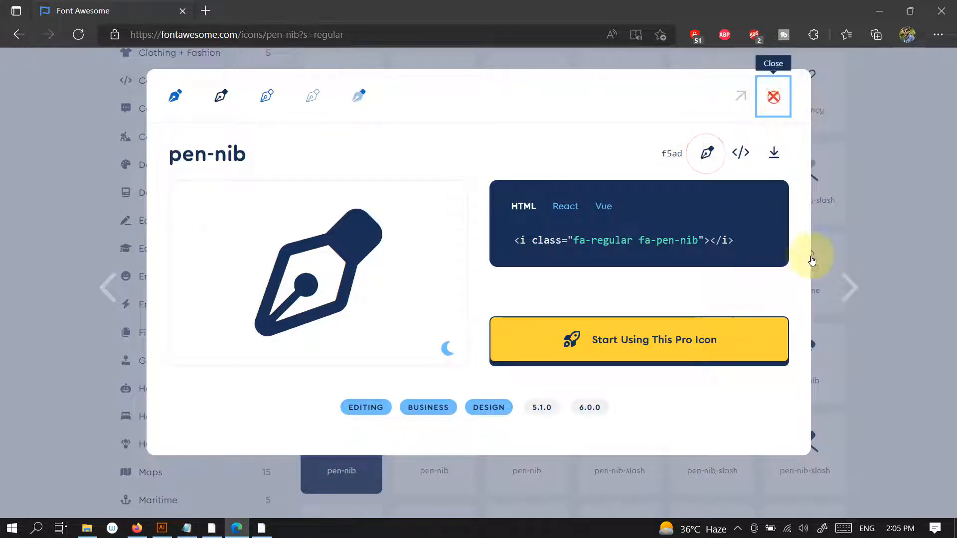
- Return to Illustrator and paste the copied pen-nib glyph as a text object in the empty area below the new flyer
left_click(163, 529)
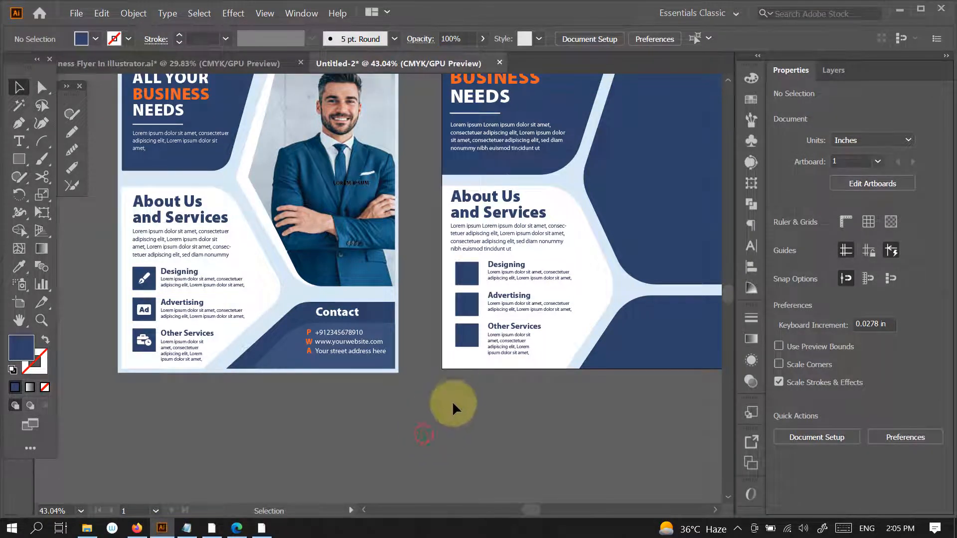
key("t")
left_click(445, 419)
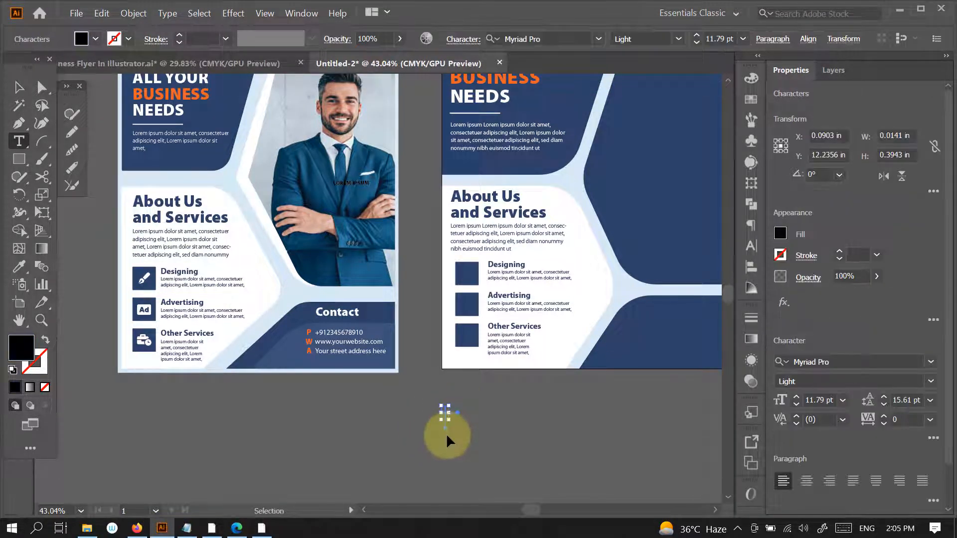
left_click(19, 87)
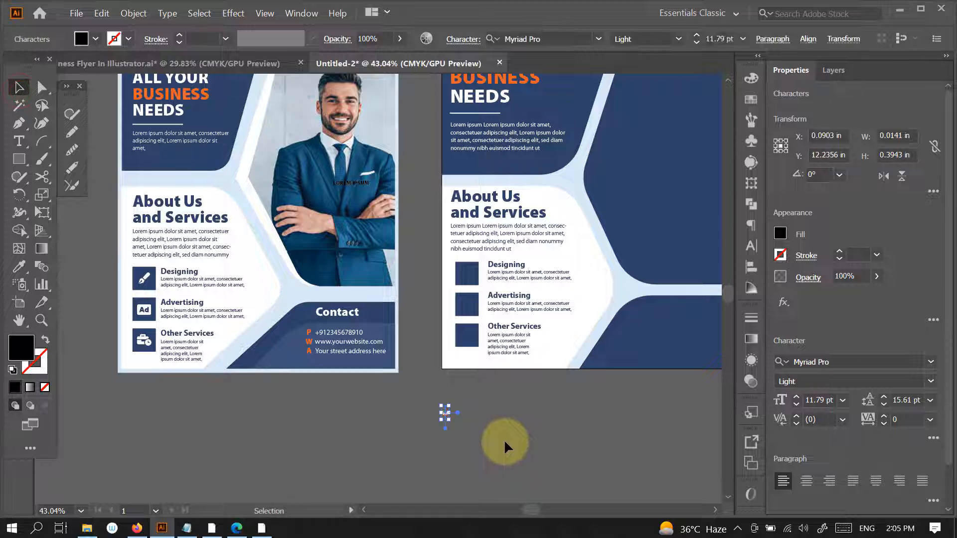
left_click(504, 439)
key("t")
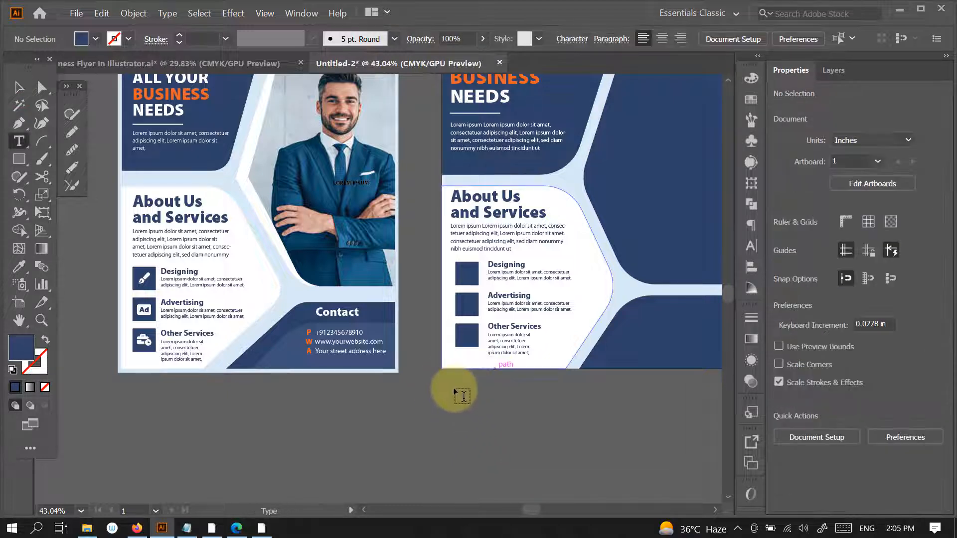
left_click(457, 406)
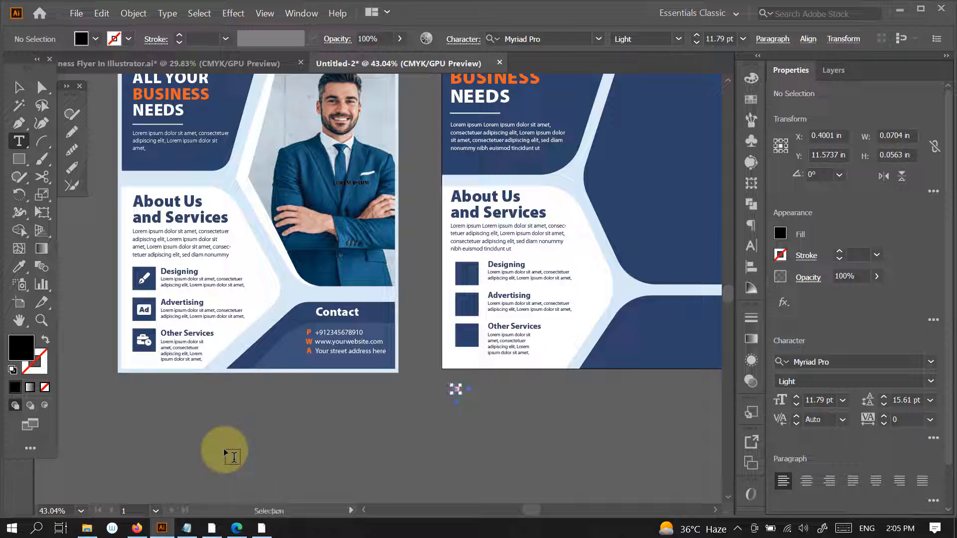
key("ctrl+z")
key("ctrl+z")
- Paste the copied pen-nib glyph as a text object on the navy square beside Designing
scroll(496, 274, "up", 5)
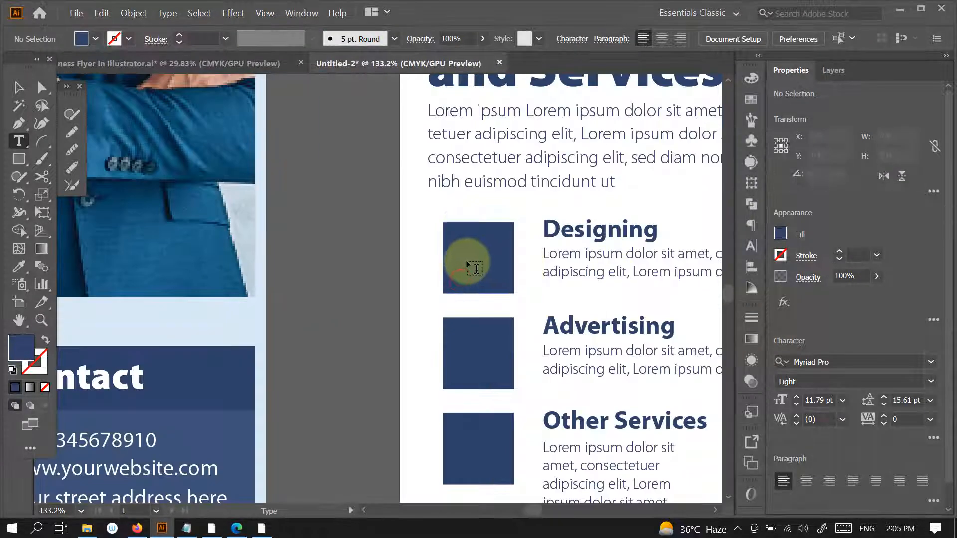
left_click(461, 256)
key("ctrl+v")
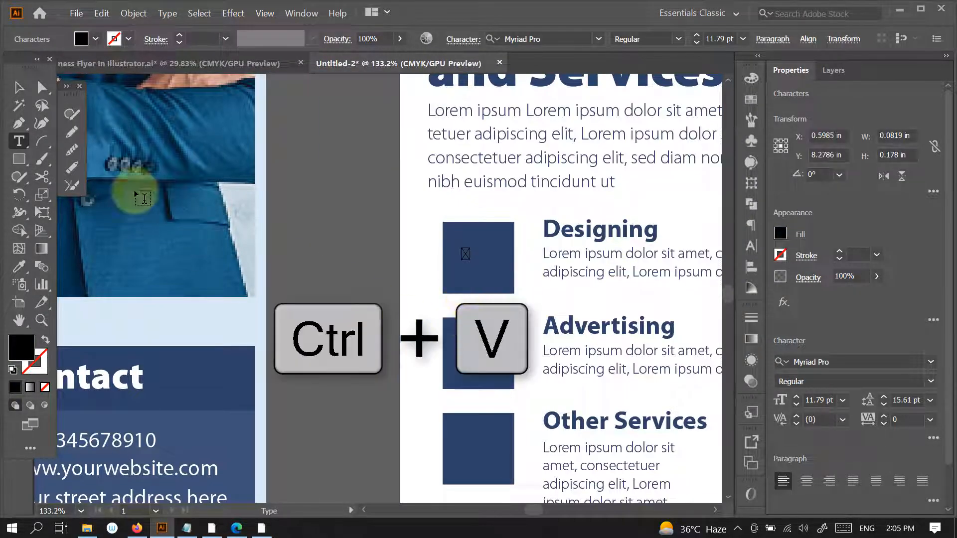
left_click(19, 87)
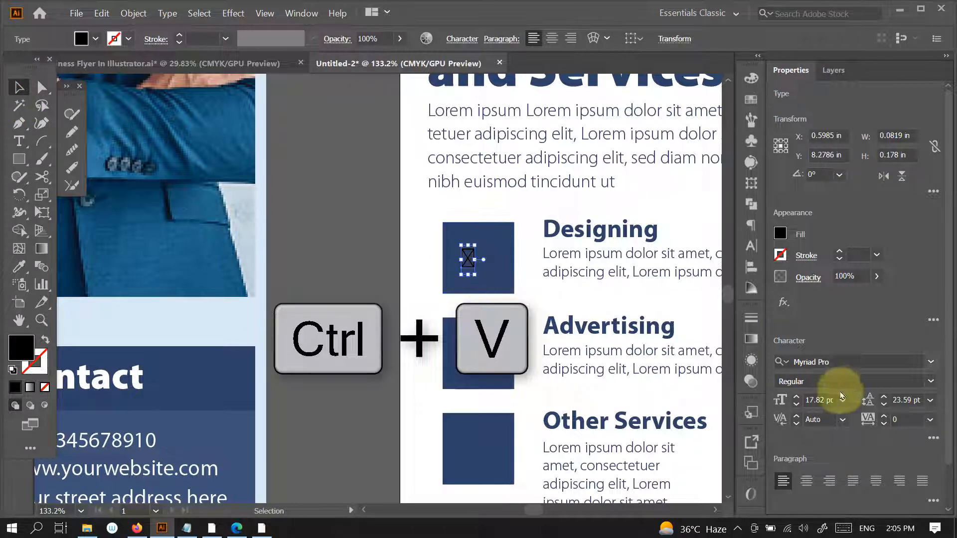
left_click(822, 362)
type("fo")
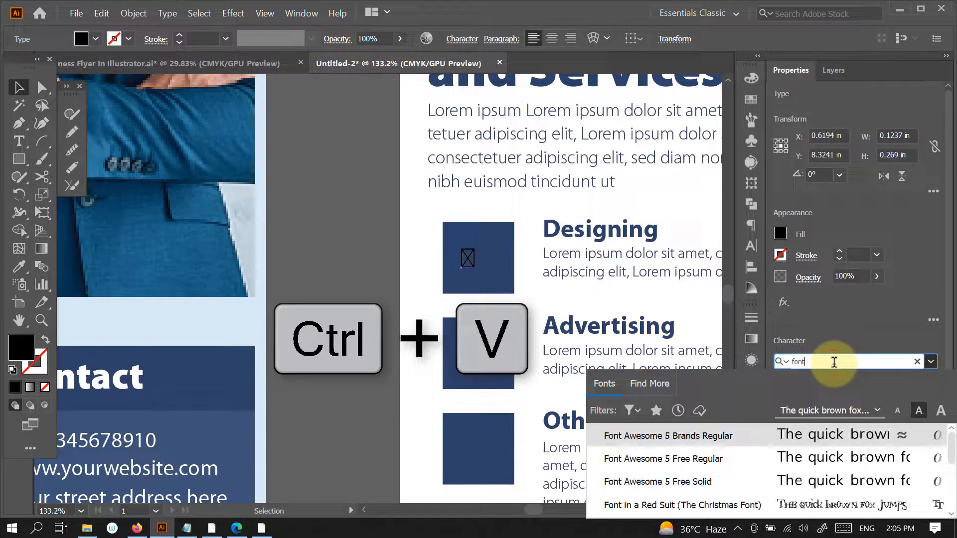
type("nt")
key("Escape")
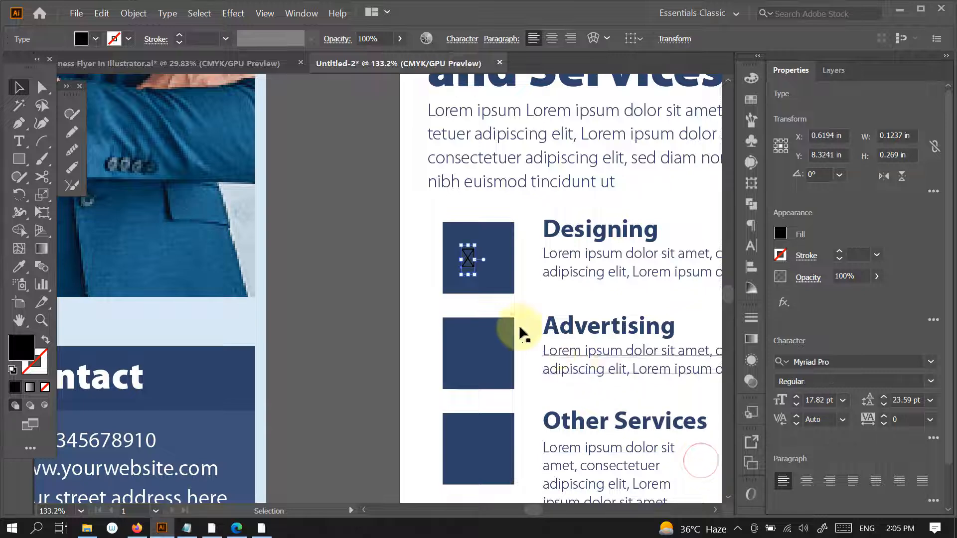
- Set the pasted glyph's font to Font Awesome 5 Free Solid
left_click(887, 363)
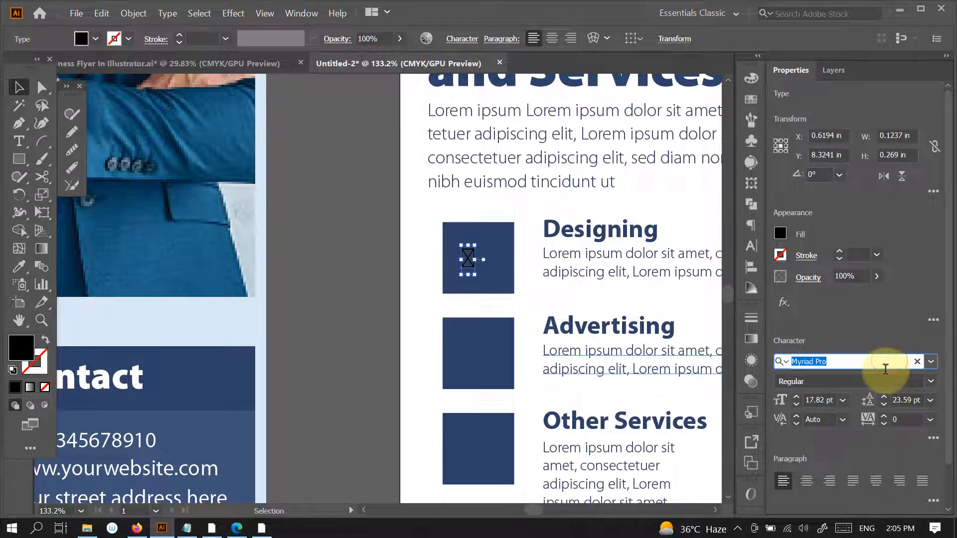
type("font")
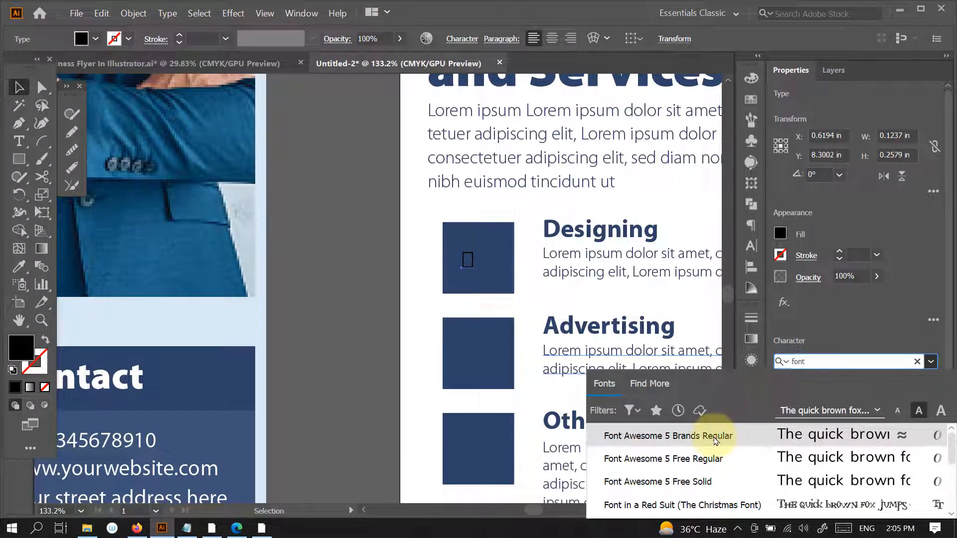
left_click(710, 483)
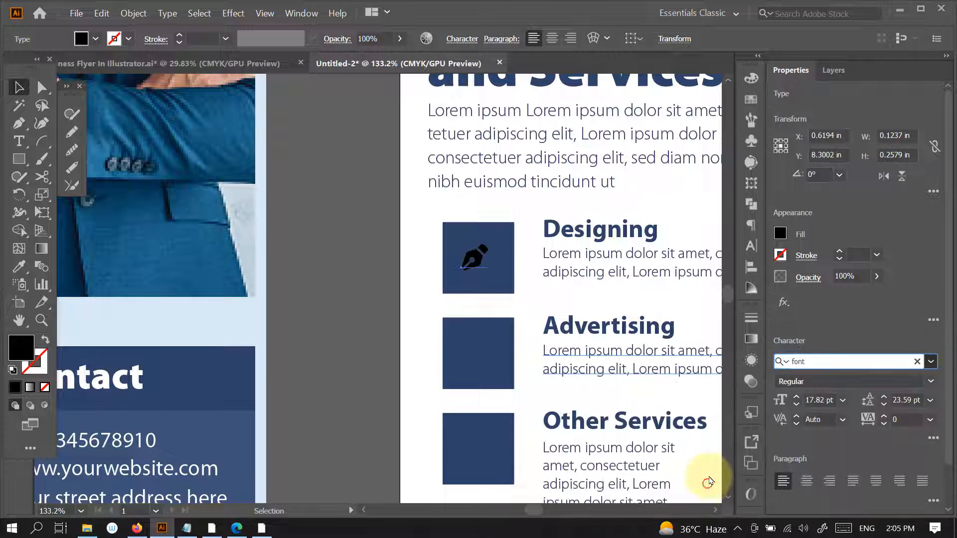
- Reposition the pen-nib glyph within the Designing square and fill it white by sampling the flyer's white panel with the Eyedropper
left_click_drag(492, 274, 482, 258)
key("ctrl+space")
left_click_drag(594, 302, 511, 357)
key("ctrl+space")
key("i")
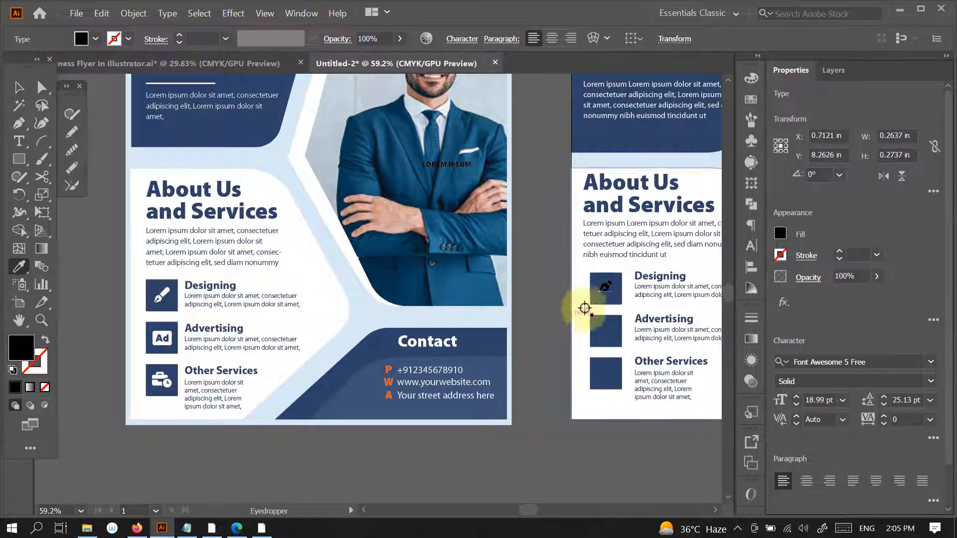
left_click(578, 282)
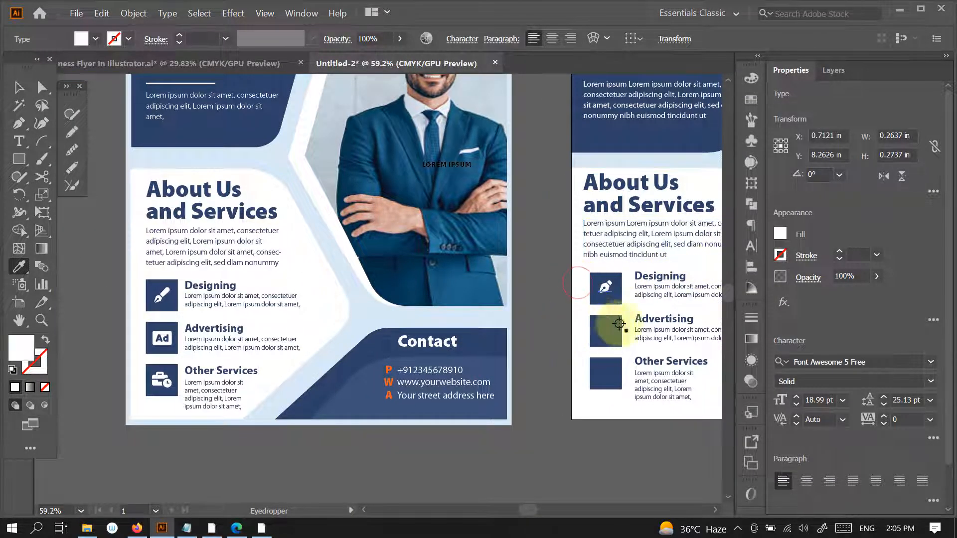
- Enlarge the white pen-nib to about 25.42 pt centred in the Designing square, and duplicate it onto the Advertising square
key("v")
left_click_drag(616, 298, 621, 301)
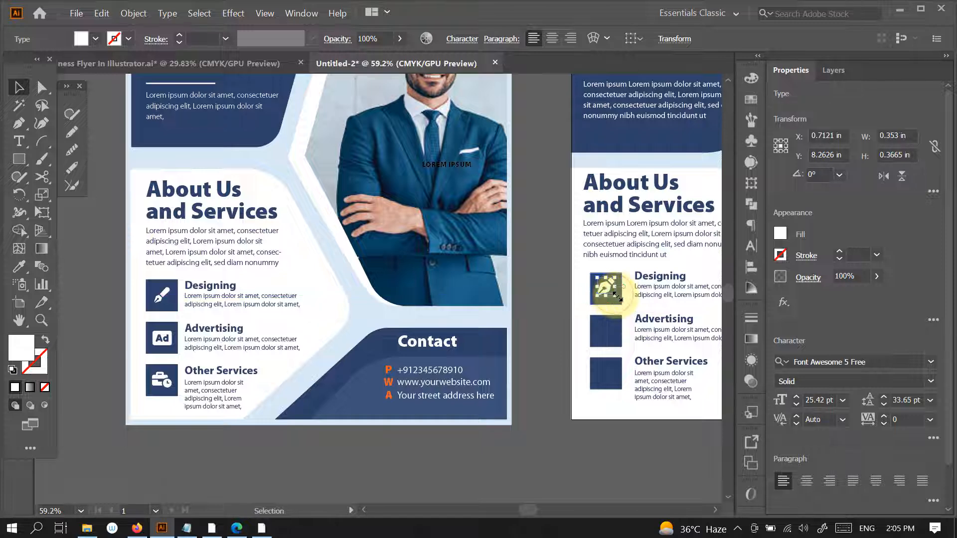
key("Down")
key("Down")
key("Down")
key("Down")
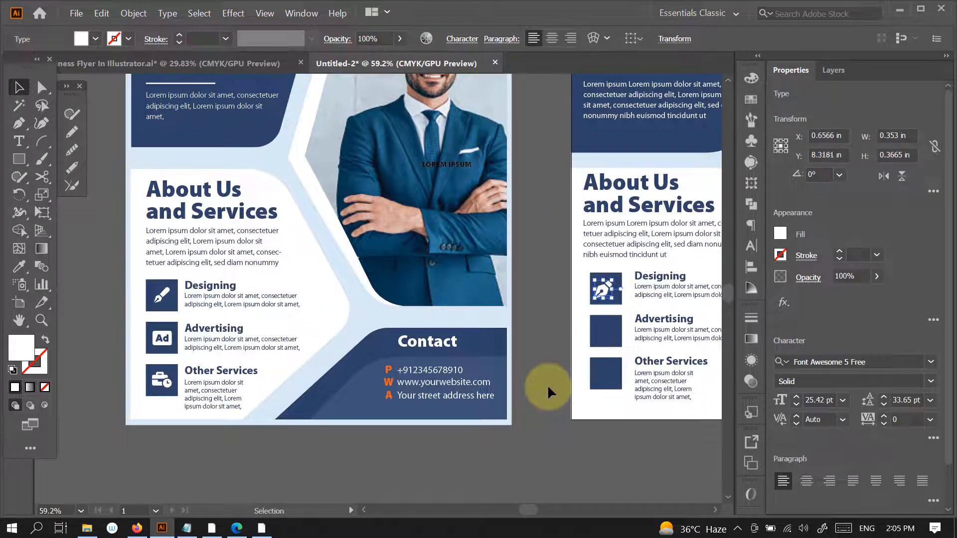
key("Right")
key("Right")
key("Right")
key("Right")
key("Up")
key("Up")
left_click(552, 386)
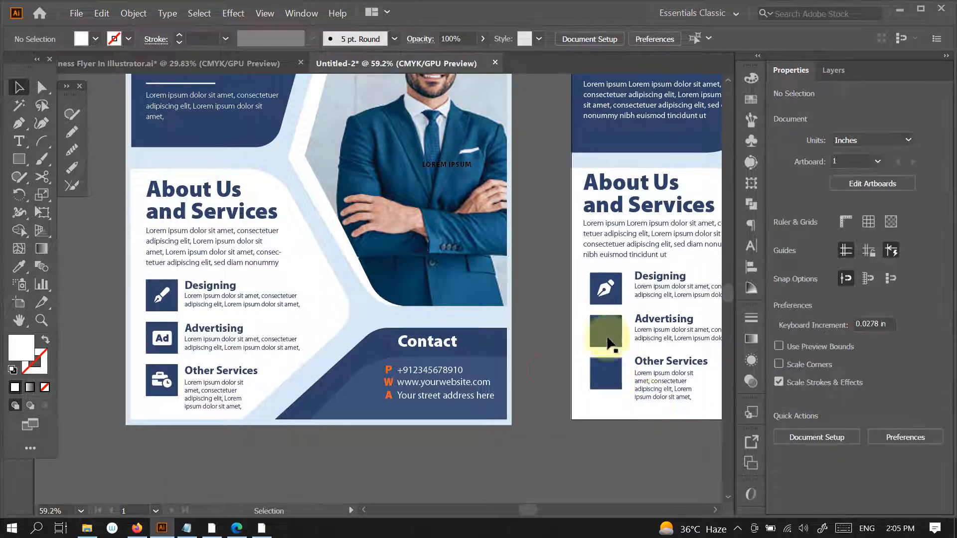
left_click_drag(607, 287, 604, 333)
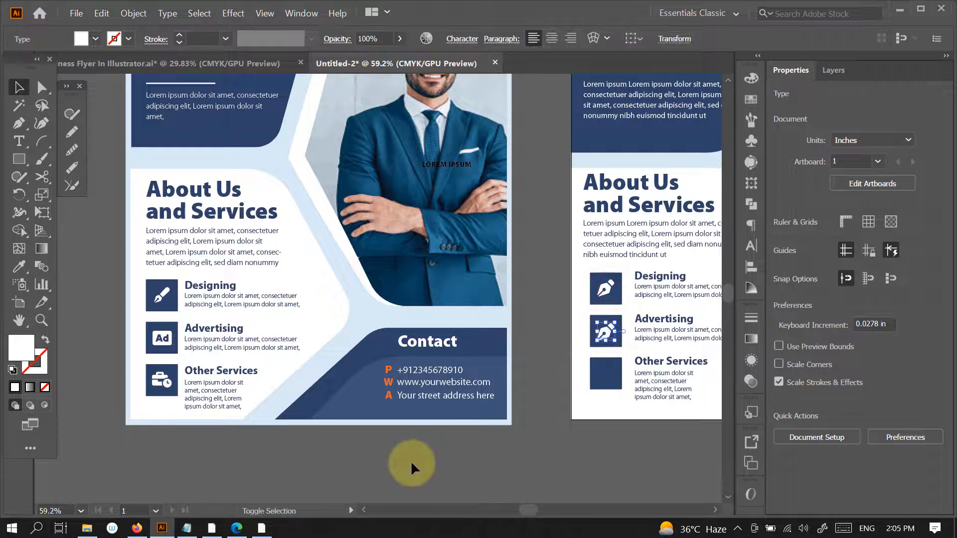
- Switch to Font Awesome in the browser and search the icons for "advert"
left_click(237, 528)
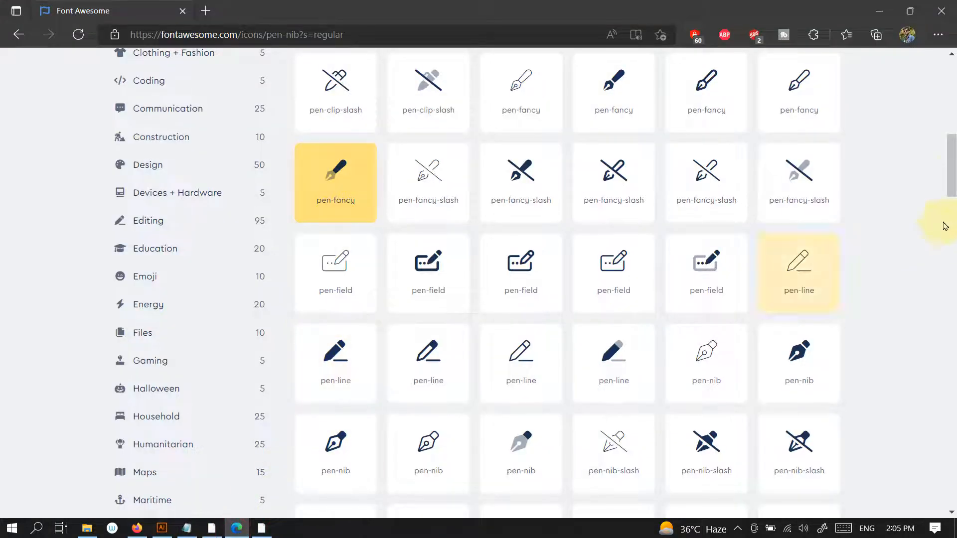
scroll(946, 225, "up", 13)
left_click(337, 148)
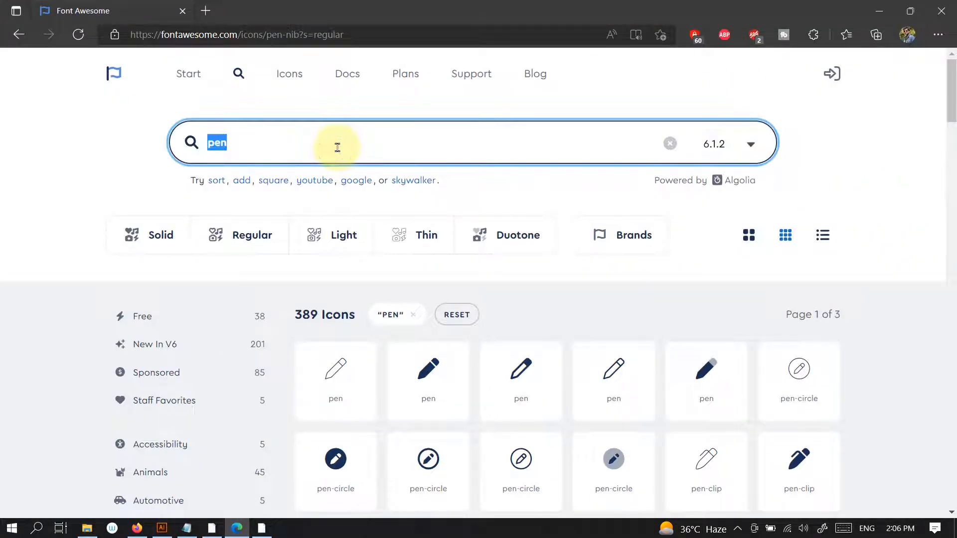
type("sdvr")
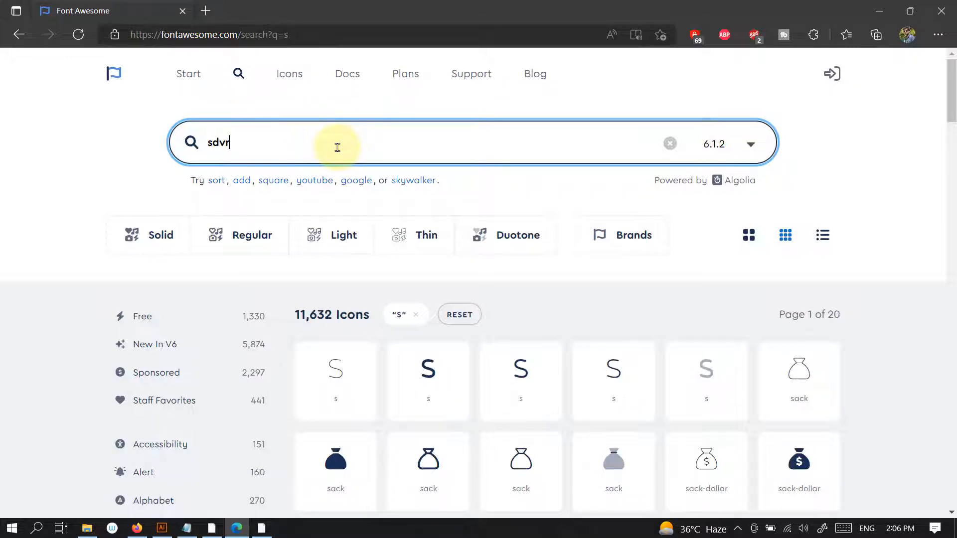
key("BackSpace")
key("BackSpace")
key("BackSpace")
key("BackSpace")
type("ad")
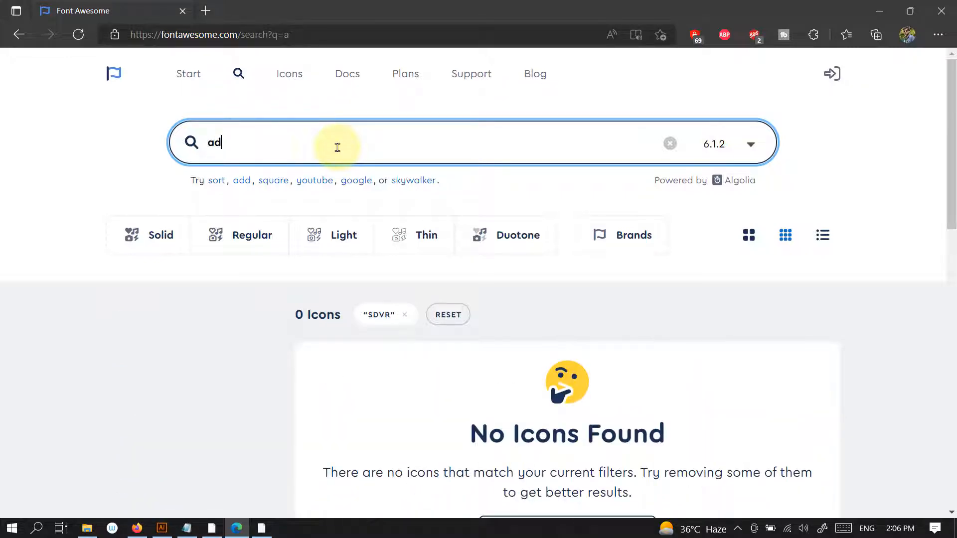
type("vert")
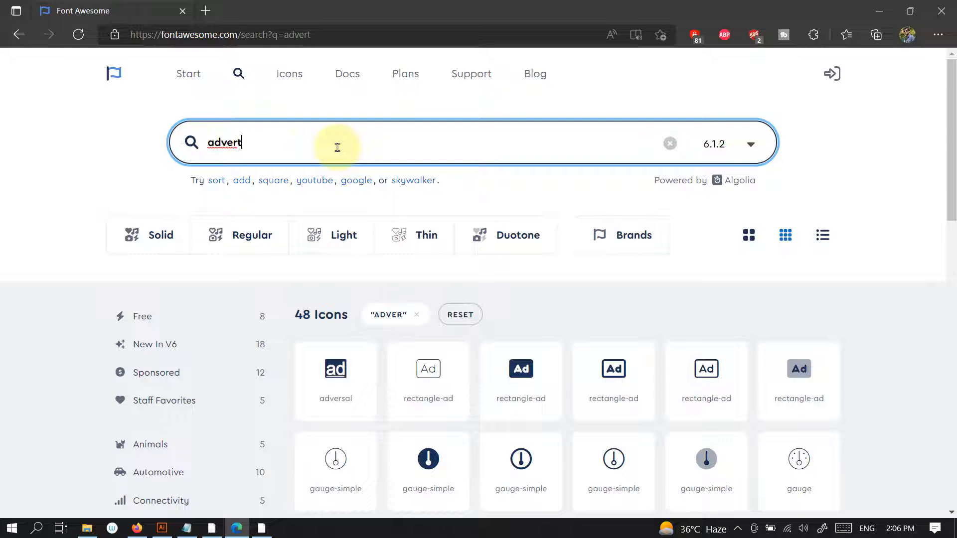
- Copy the glyph of the solid rectangle-ad icon and close its details
left_click(436, 386)
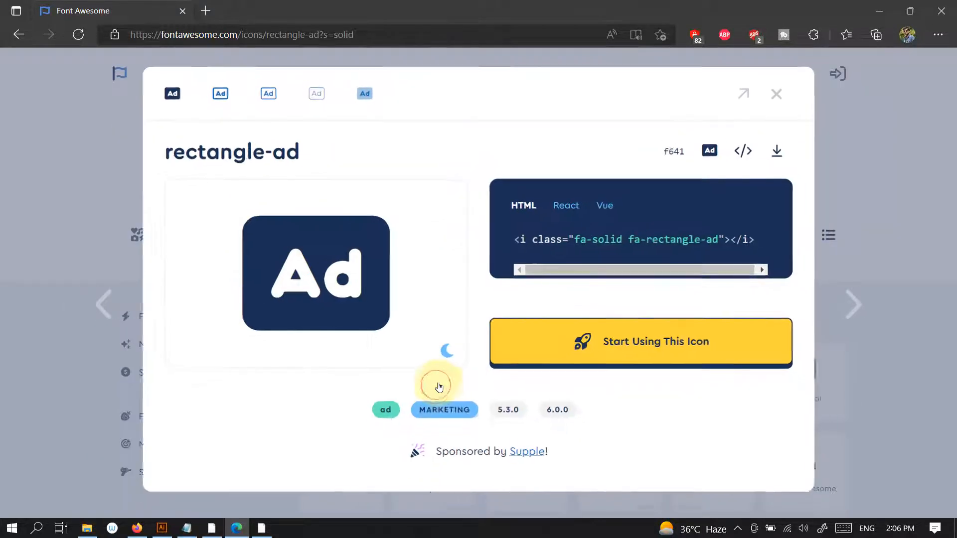
left_click(715, 160)
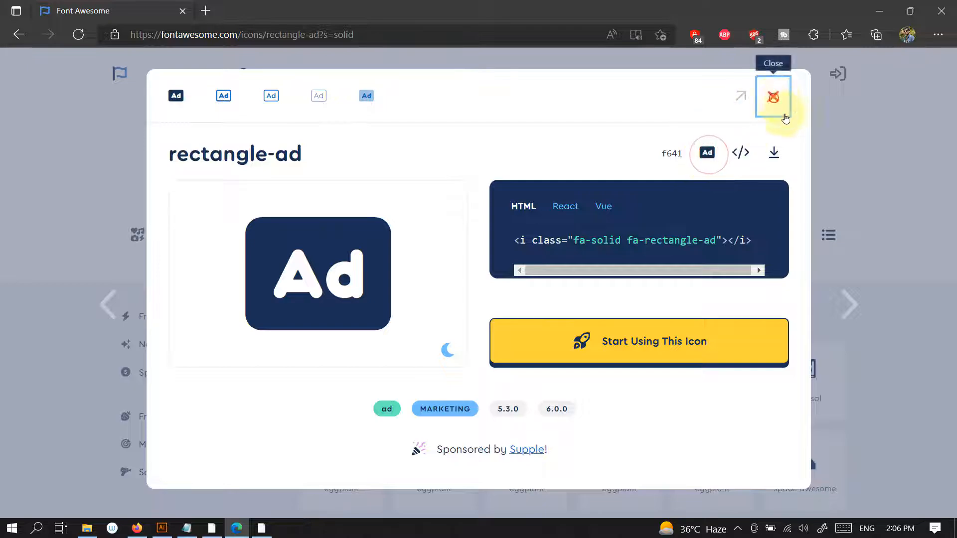
left_click(774, 96)
- Return to Illustrator and replace the pen-nib in the Advertising square with the copied rectangle-ad glyph
key("alt+Tab")
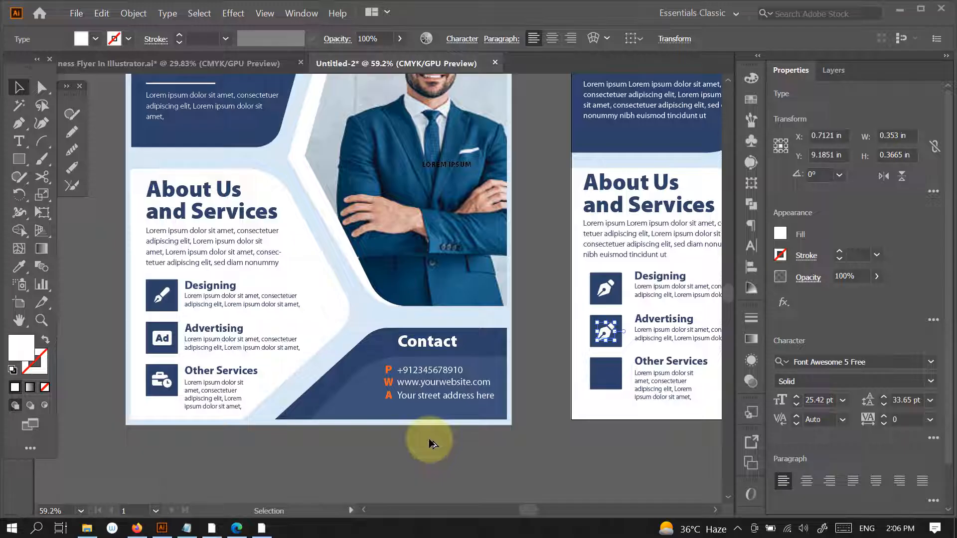
left_click(480, 462)
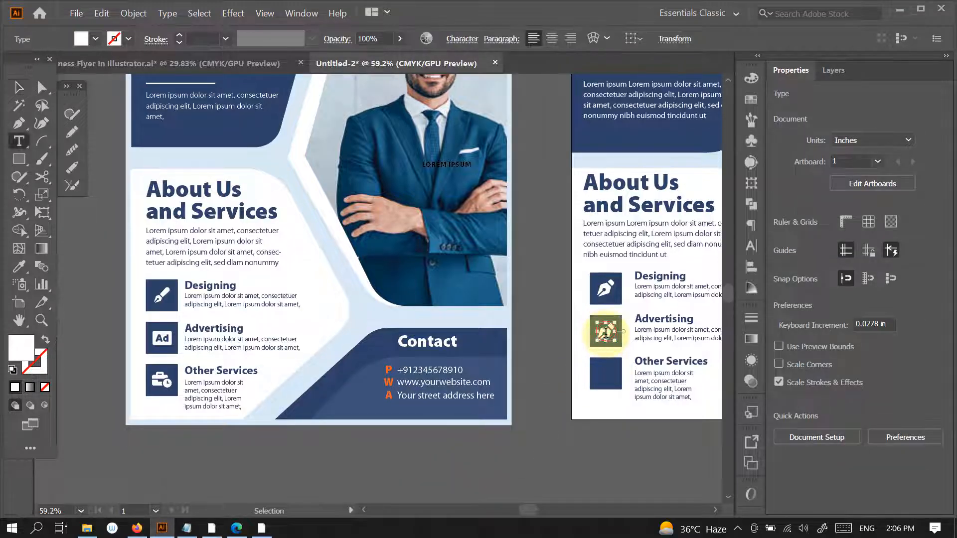
double_click(606, 332)
key("ctrl+v")
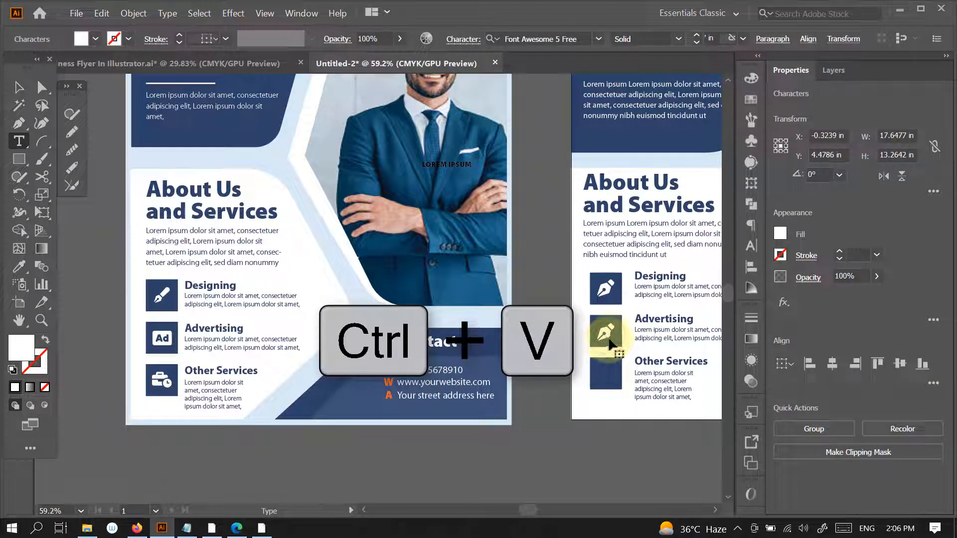
left_click(17, 87)
left_click(594, 448)
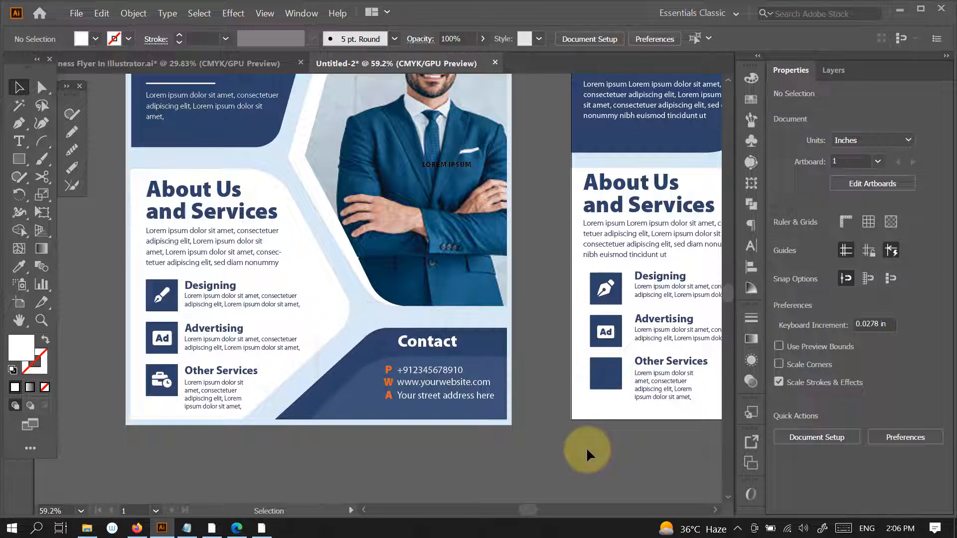
- Switch back to Font Awesome in the browser, search for "business" and copy the solid business-time icon's glyph
key("alt+Tab")
left_click(520, 141)
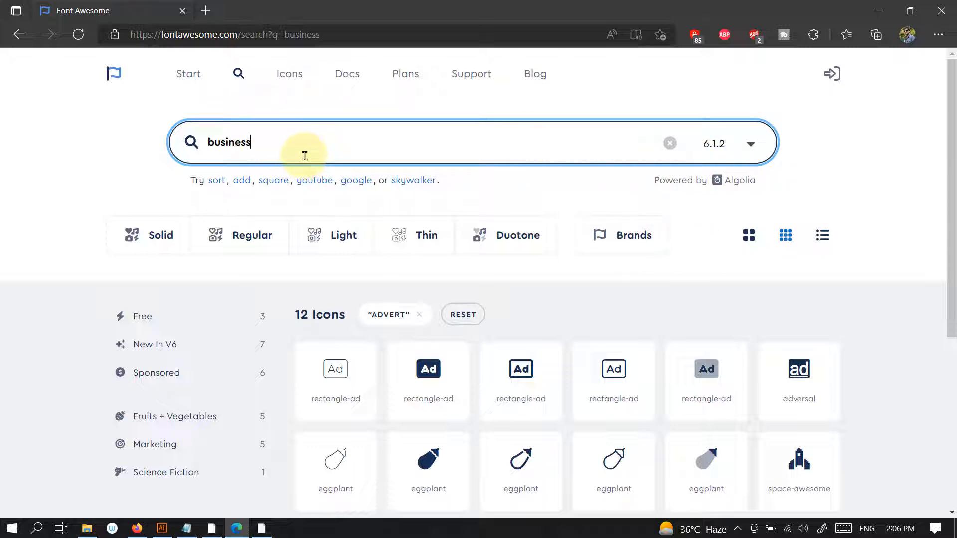
mouse_move(950, 160)
left_mouse_down()
mouse_move(950, 224)
mouse_move(949, 143)
left_mouse_up()
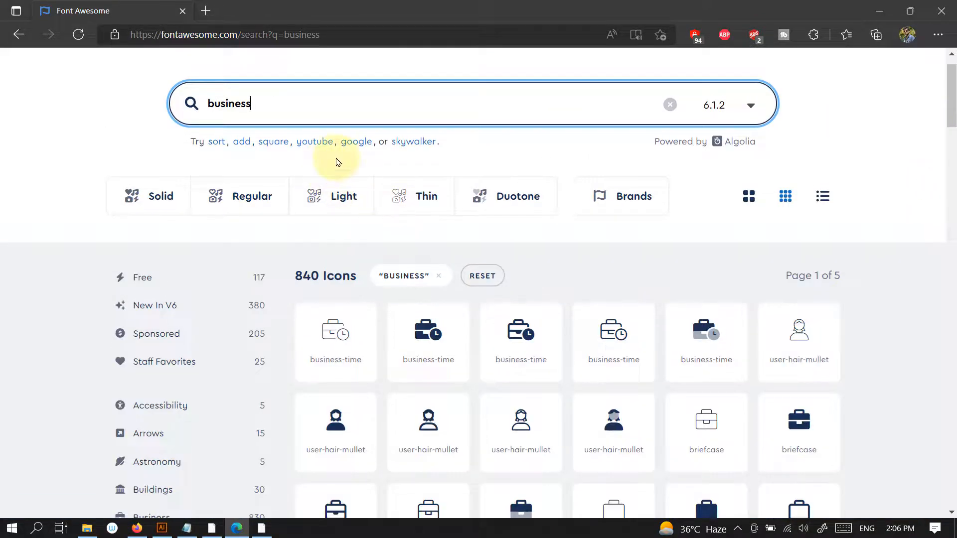
left_click(431, 341)
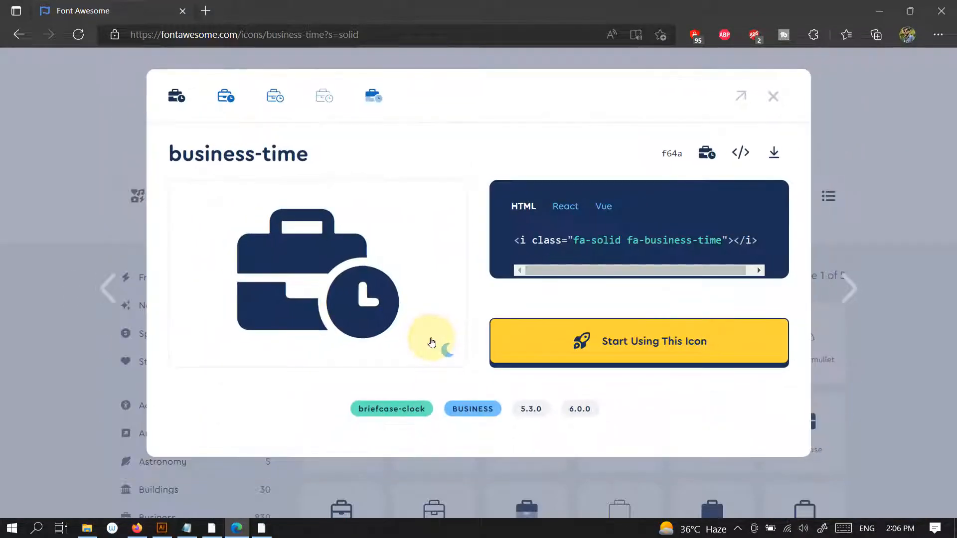
left_click(707, 154)
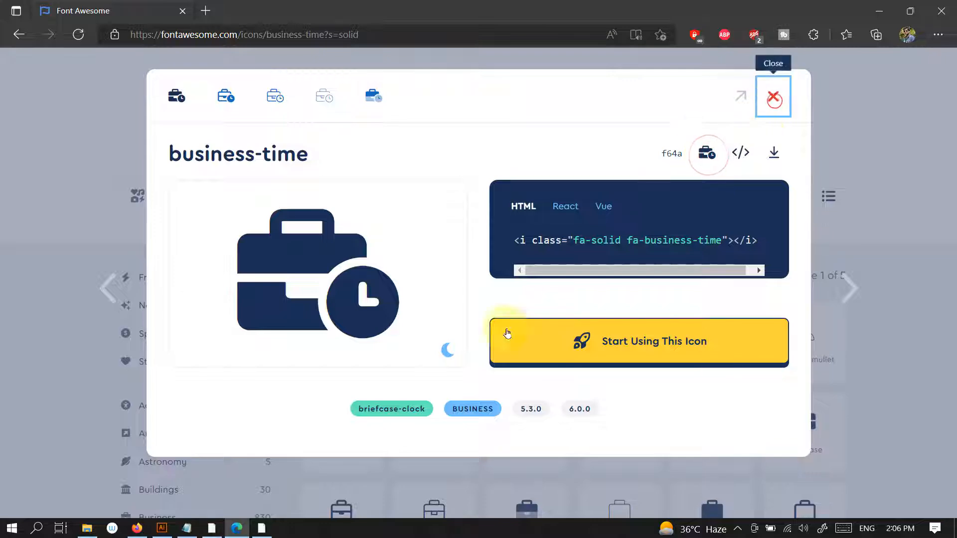
left_click(773, 96)
- Return to Illustrator, duplicate the Ad icon onto the Other Services square and replace it with the copied business-time glyph
left_click(161, 529)
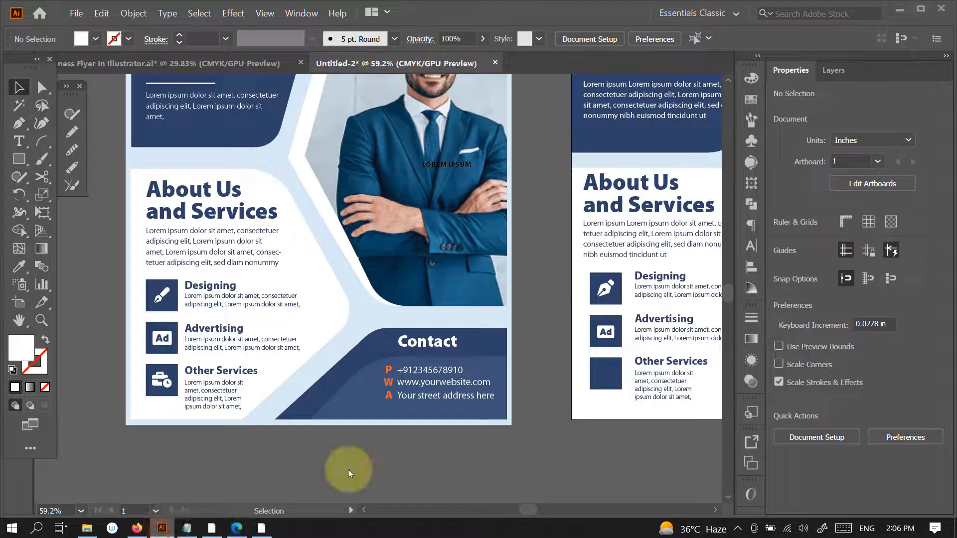
left_click_drag(608, 339, 621, 384)
double_click(613, 378)
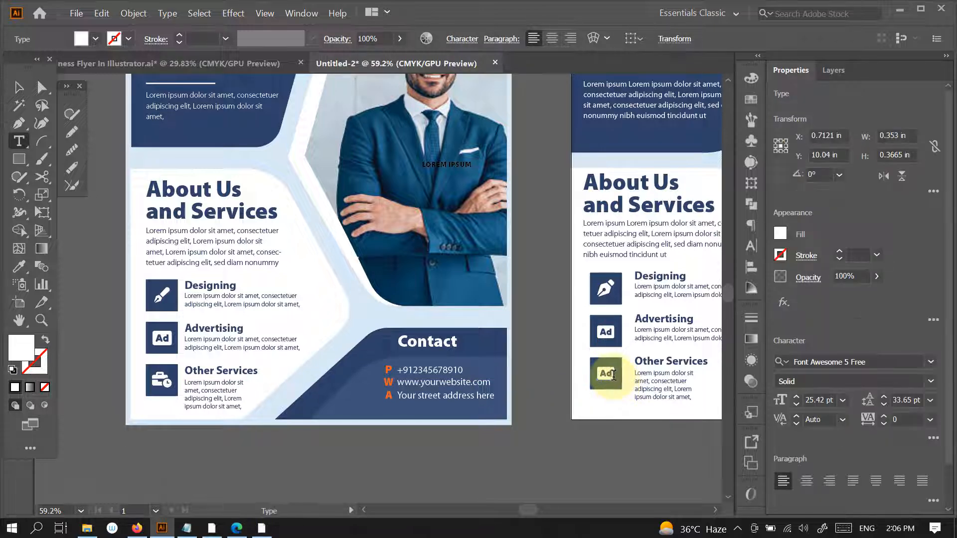
key("ctrl+v")
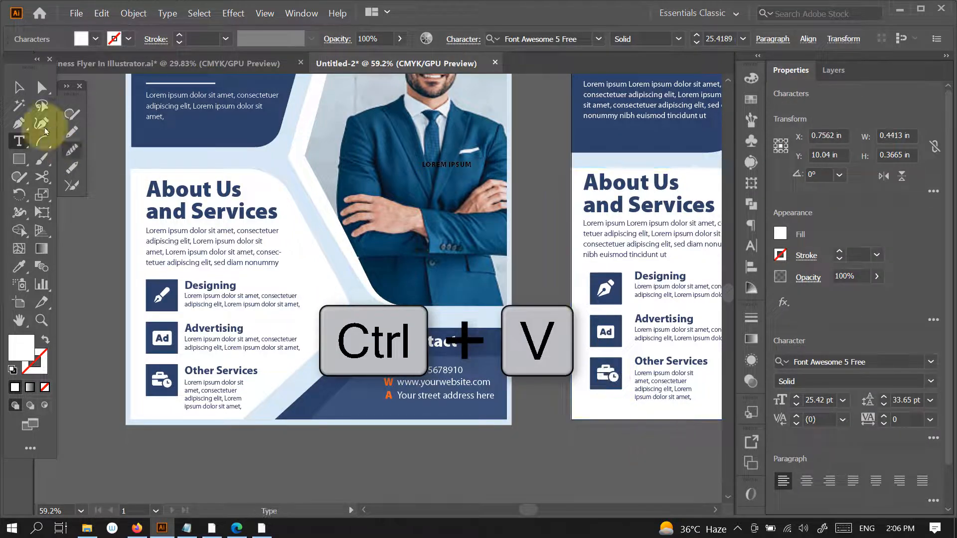
left_click(19, 87)
left_click(573, 482)
left_click_drag(638, 414, 506, 450)
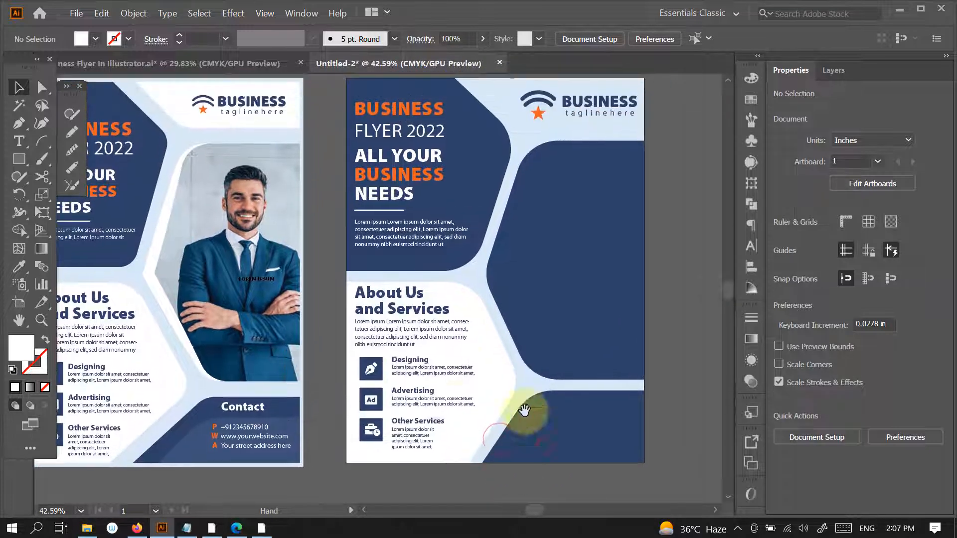
- Target the businessman photo inside the reference flyer's clip group through the expanded contents of Layer 1
left_click(267, 287)
left_click(298, 311)
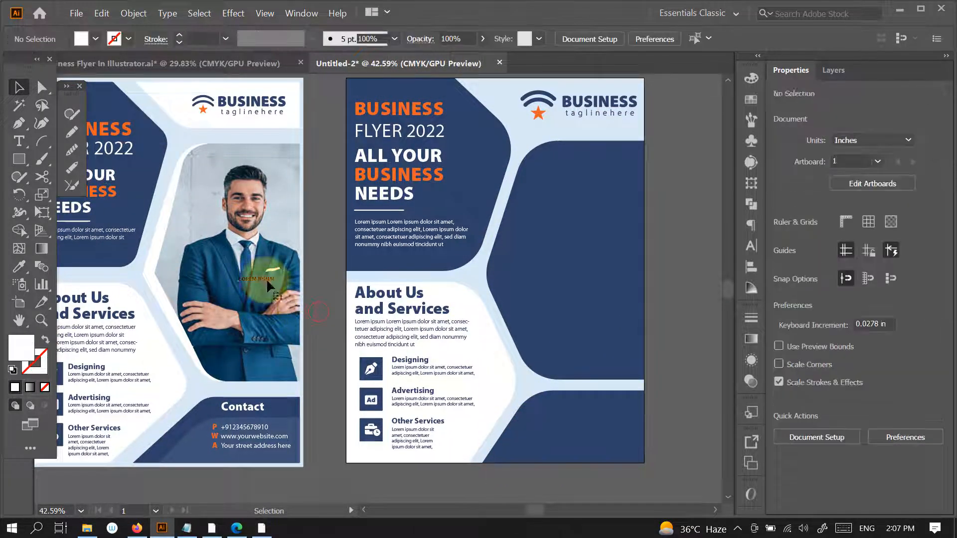
left_click(269, 298)
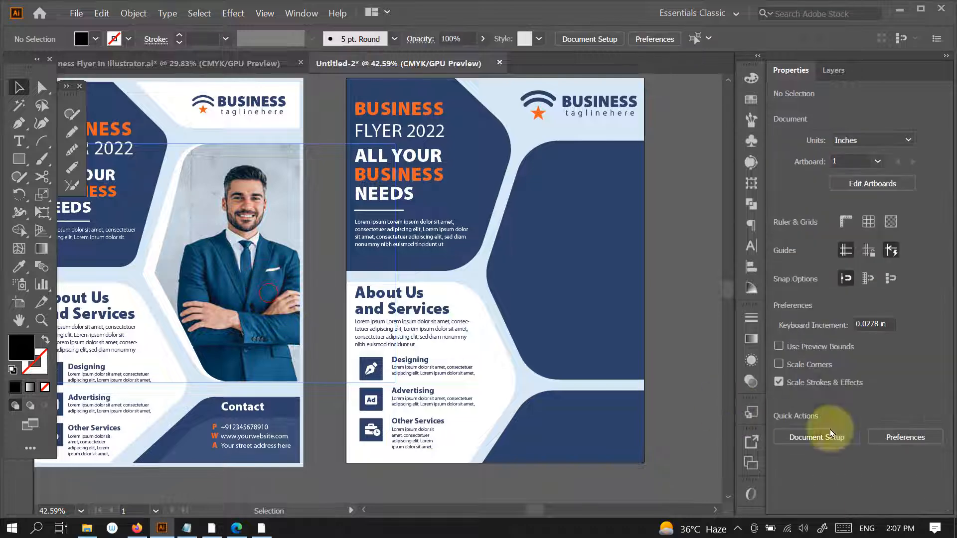
left_click(833, 70)
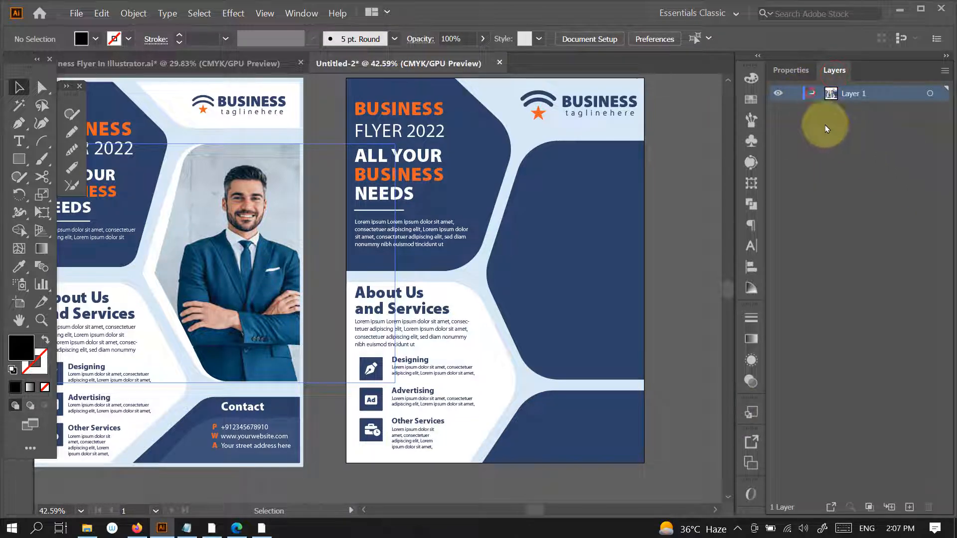
left_click(815, 92)
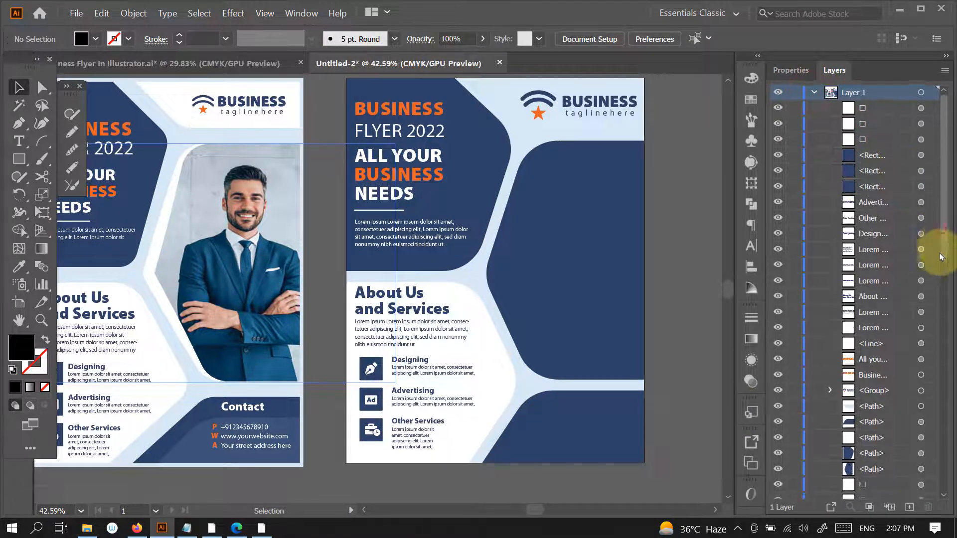
left_click_drag(941, 257, 949, 501)
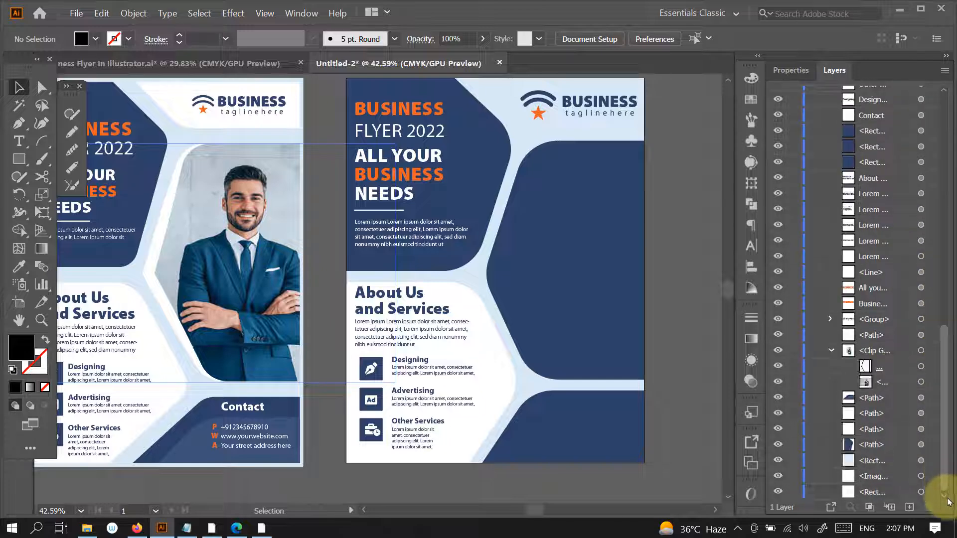
left_click(921, 382)
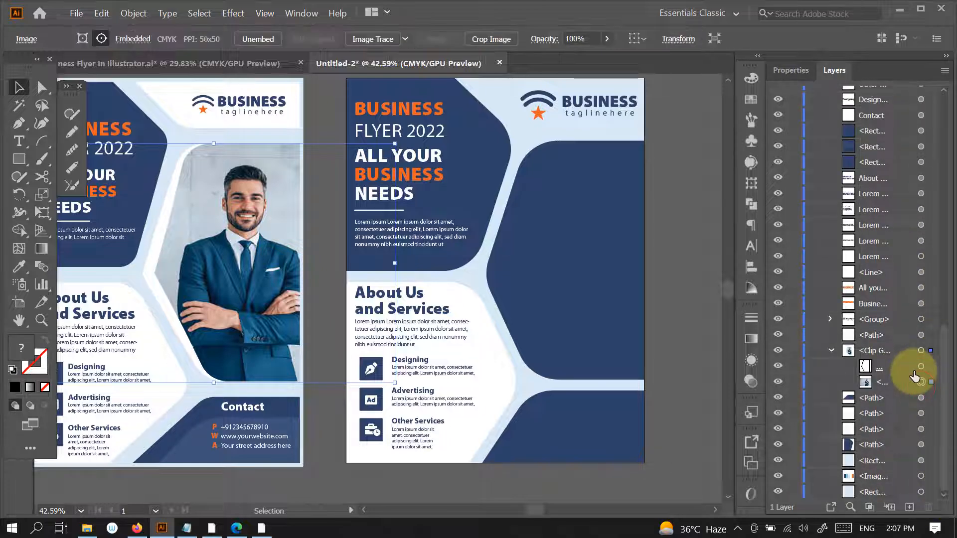
- Copy the businessman photo on its own and paste it onto the new flyer
key("c")
left_click(669, 275)
left_click(620, 284)
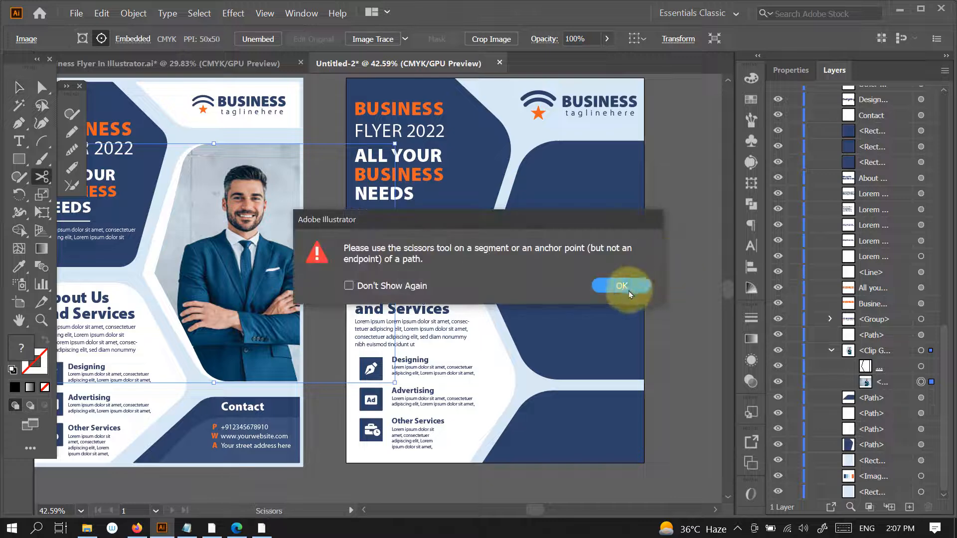
left_click(17, 85)
left_click(706, 98)
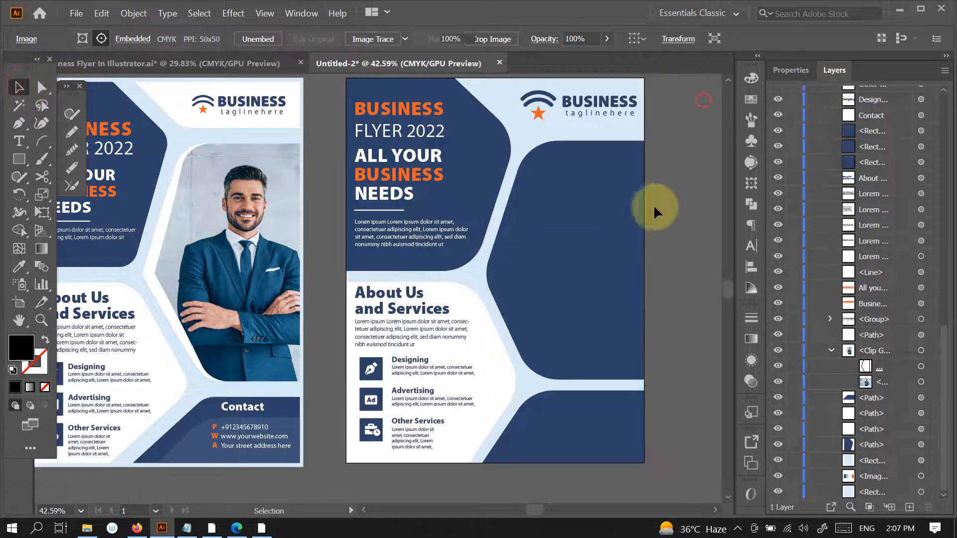
left_click_drag(657, 212, 559, 254)
key("ctrl+v")
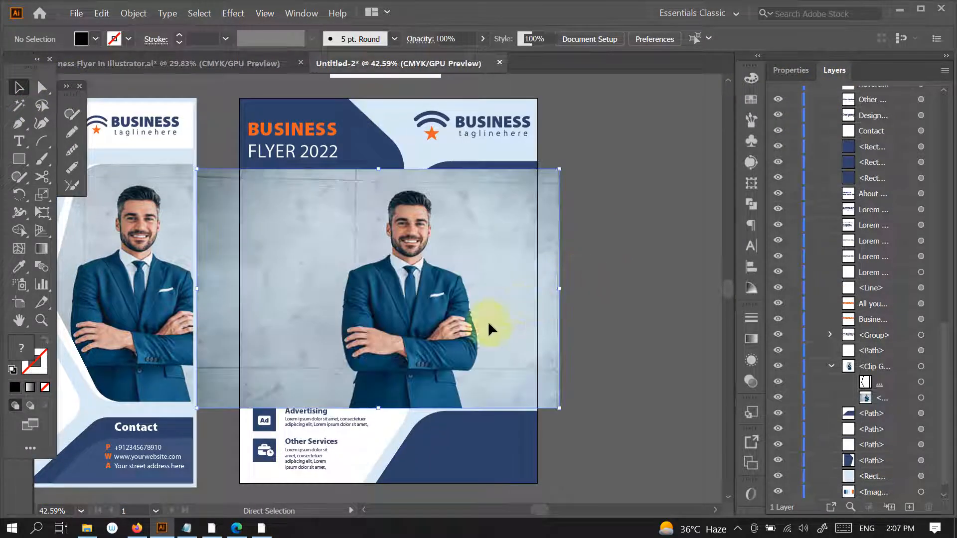
- Enlarge the pasted photo slightly and shift it so the man stands over the flyer's large navy photo panel
left_click_drag(545, 295, 537, 286)
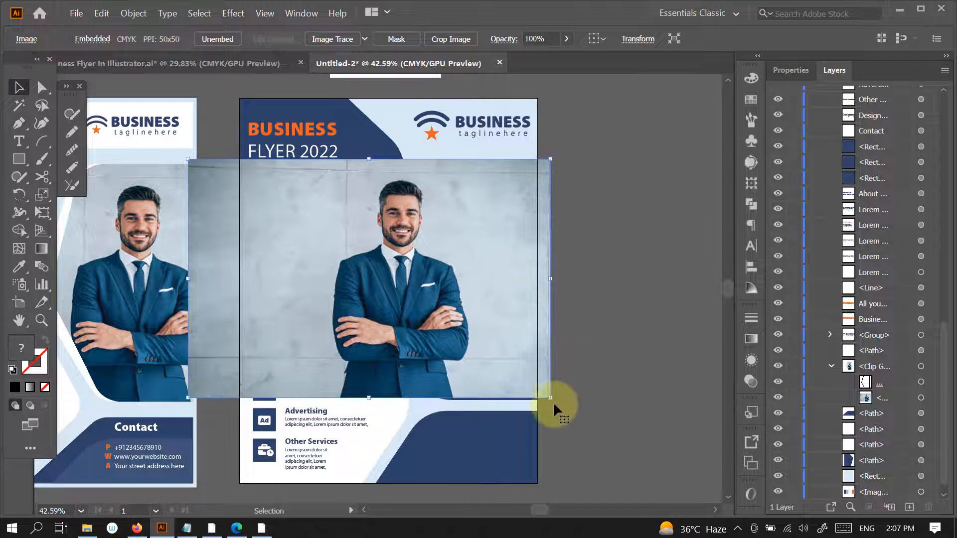
left_click_drag(369, 398, 372, 402)
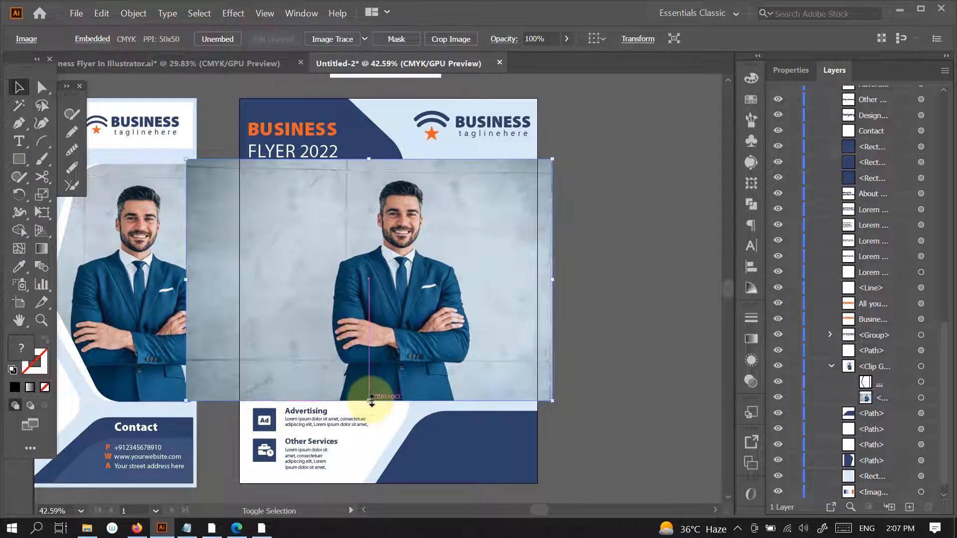
key("shift+Right")
key("shift+Right")
key("shift+Right")
key("shift+Right")
key("shift+Right")
key("shift+Right")
key("shift+Right")
key("shift+Right")
key("shift+Right")
key("shift+Right")
key("shift+Right")
key("shift+Right")
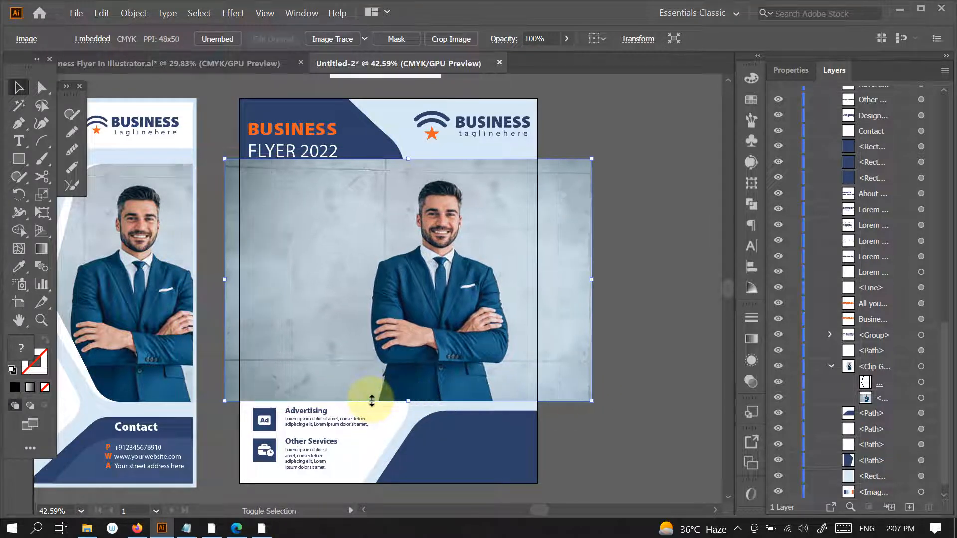
key("shift+Right")
key("shift+Right")
key("shift+Right")
key("shift+Right")
key("shift+Right")
key("shift+Right")
key("shift+Right")
key("shift+Right")
key("shift+Right")
key("shift+Right")
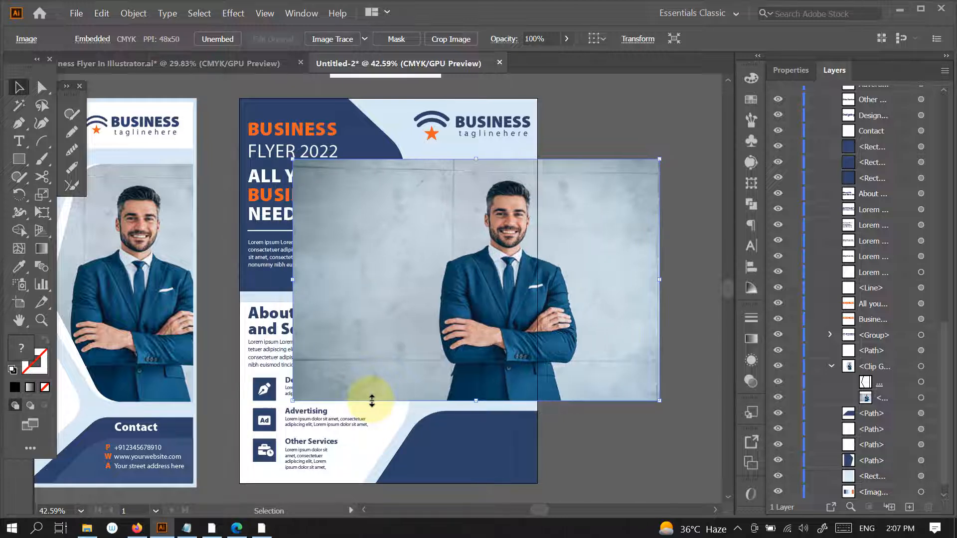
key("shift+Left")
key("shift+Left")
key("shift+Left")
key("shift+Left")
key("shift+Left")
key("shift+Left")
key("shift+Left")
key("shift+Left")
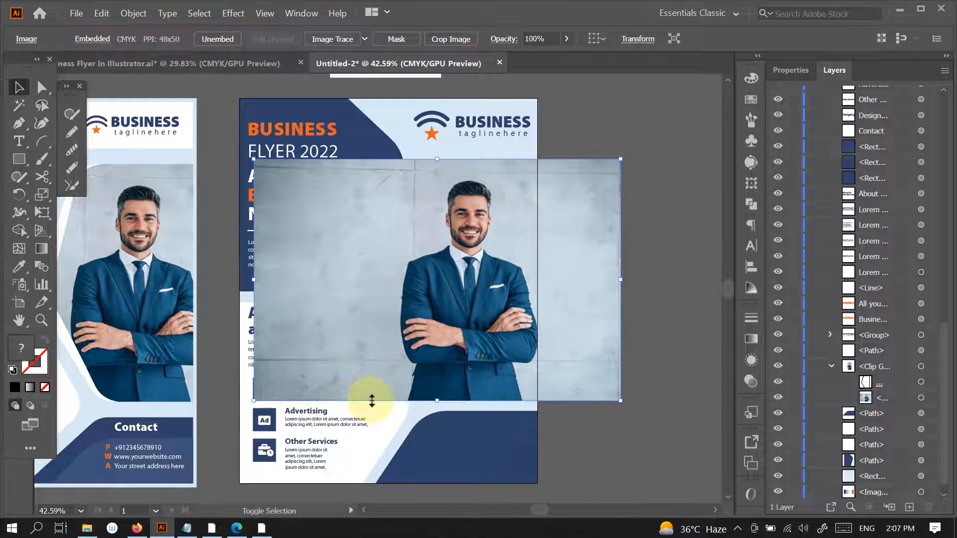
key("Right")
key("Right")
key("Right")
key("Right")
key("Right")
key("Right")
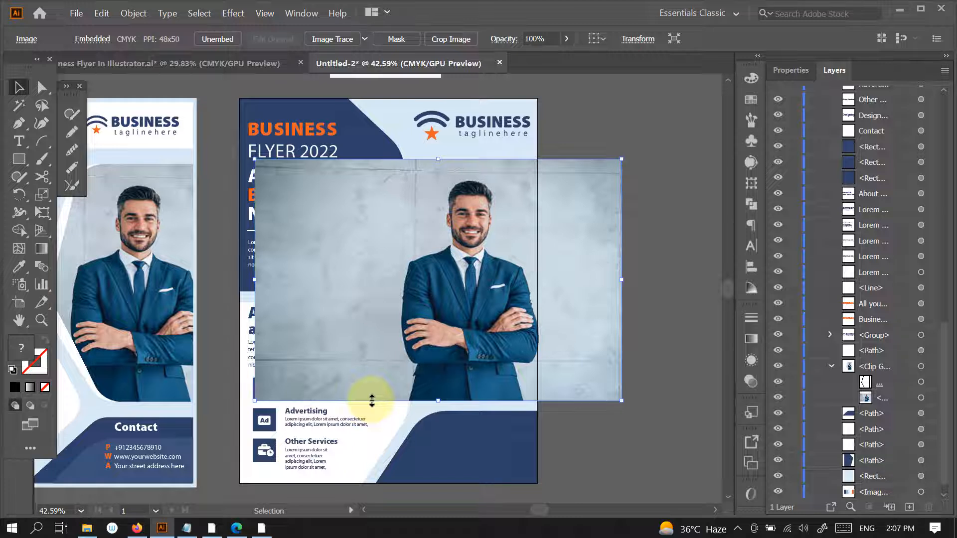
- Slide the pasted photo aside and reorder it directly beneath the large navy panel's path in Layer 1
left_click(920, 367)
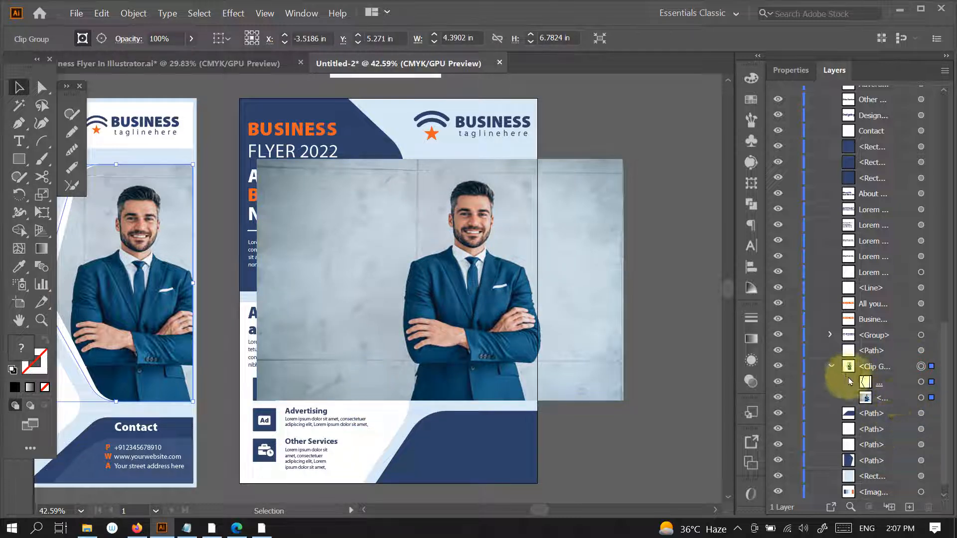
left_click(921, 398)
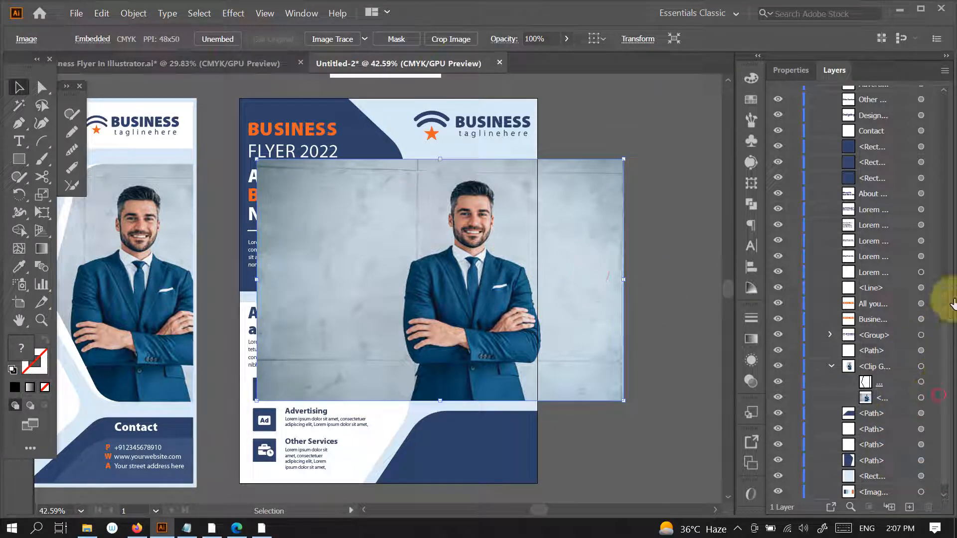
scroll(949, 166, "up", 5)
scroll(950, 166, "up", 3)
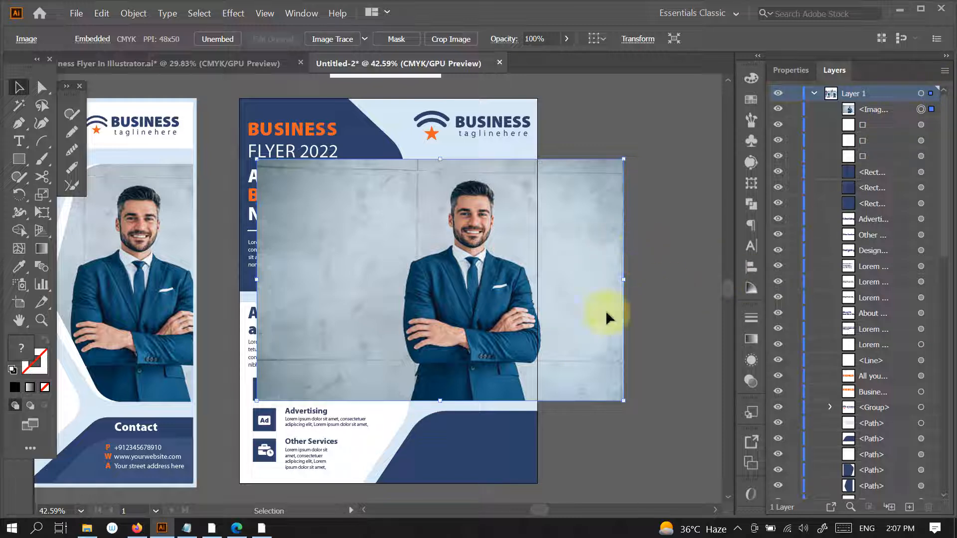
left_click_drag(594, 305, 460, 304)
left_click(523, 299)
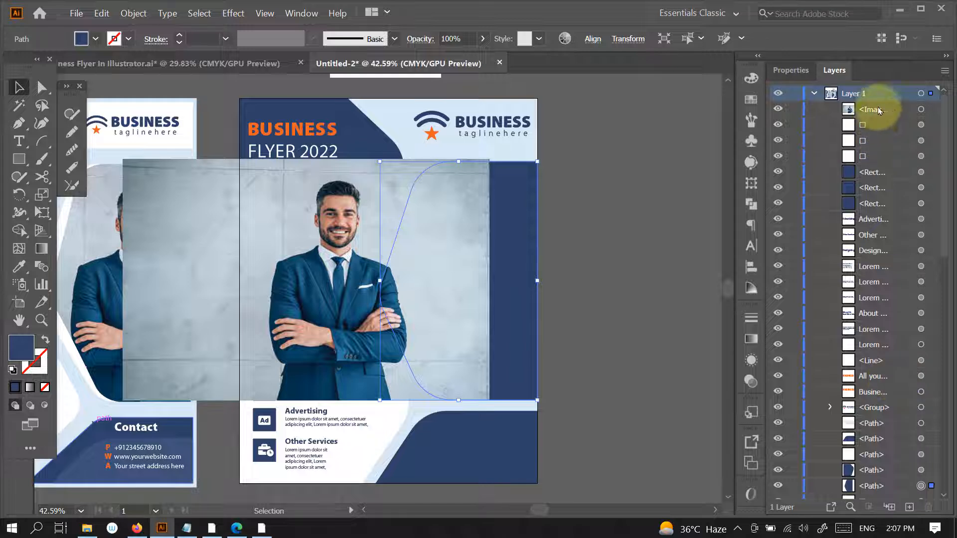
left_click_drag(879, 111, 888, 494)
left_click(564, 316)
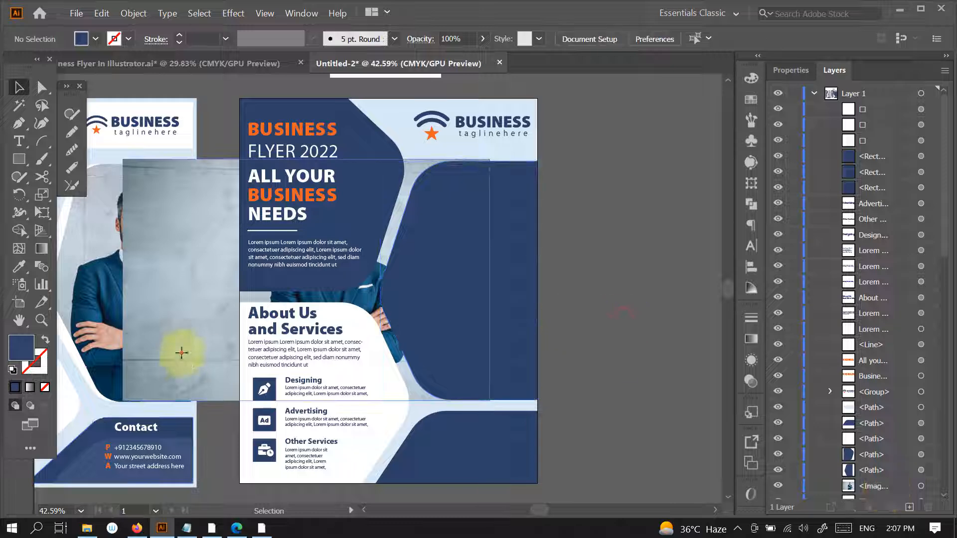
- Move the photo back behind the large navy panel and make a clipping mask from the panel and the photo
left_click_drag(182, 349, 284, 359)
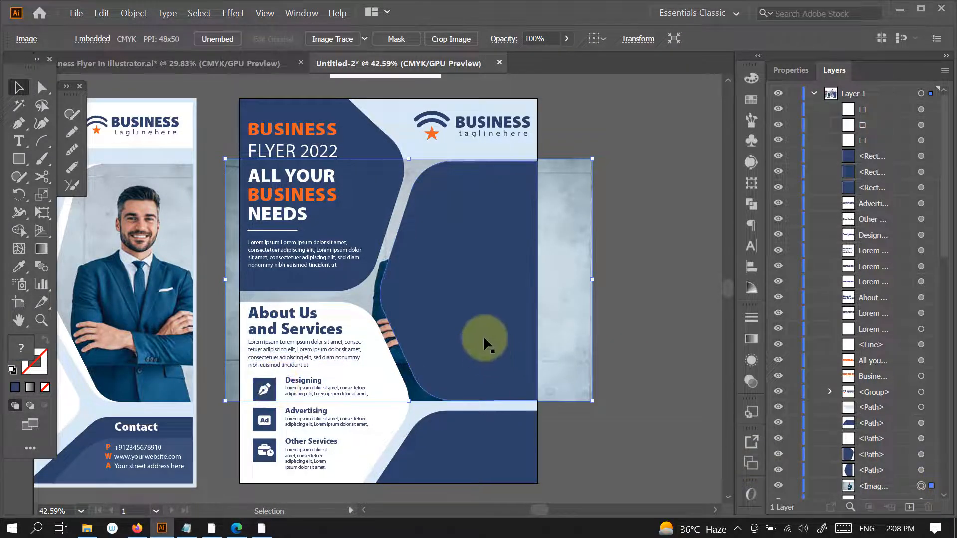
right_click(505, 317)
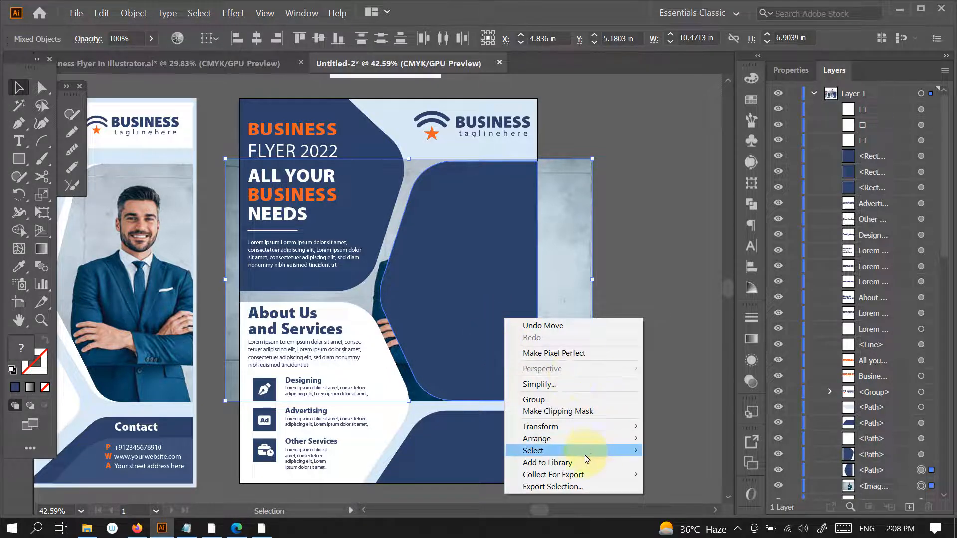
left_click(590, 413)
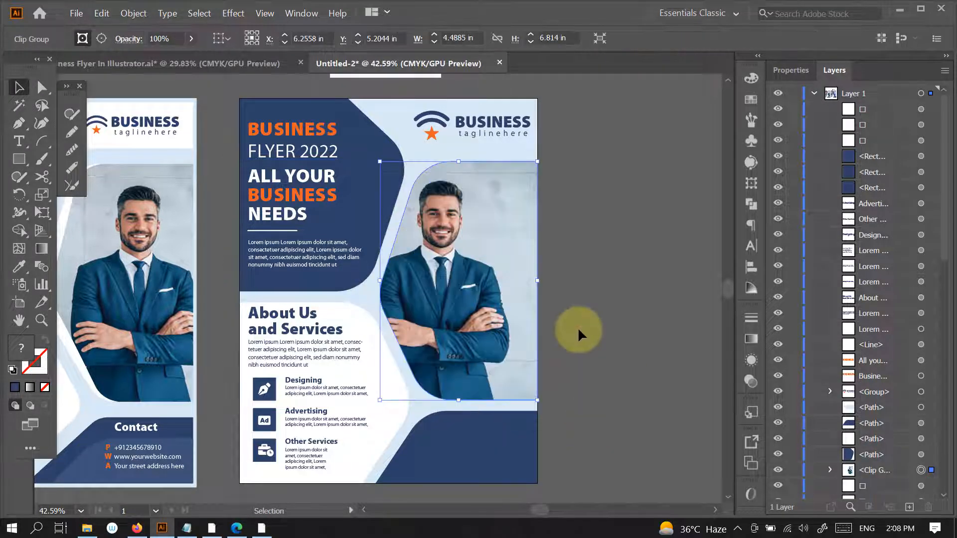
- Target the photo within the new clip group, shift it to the right and enlarge it proportionally to fill the mask
left_click(830, 470)
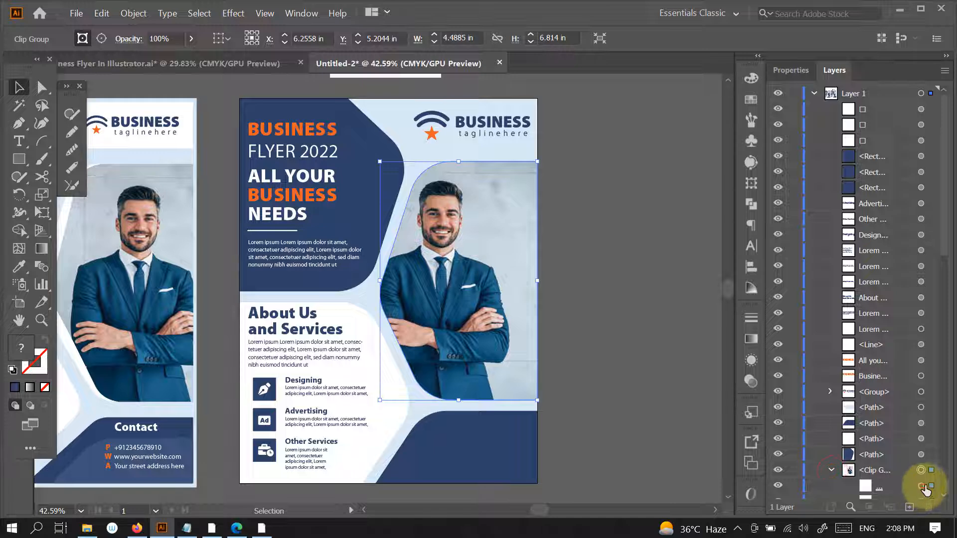
left_click(924, 487)
left_click_drag(943, 128, 943, 182)
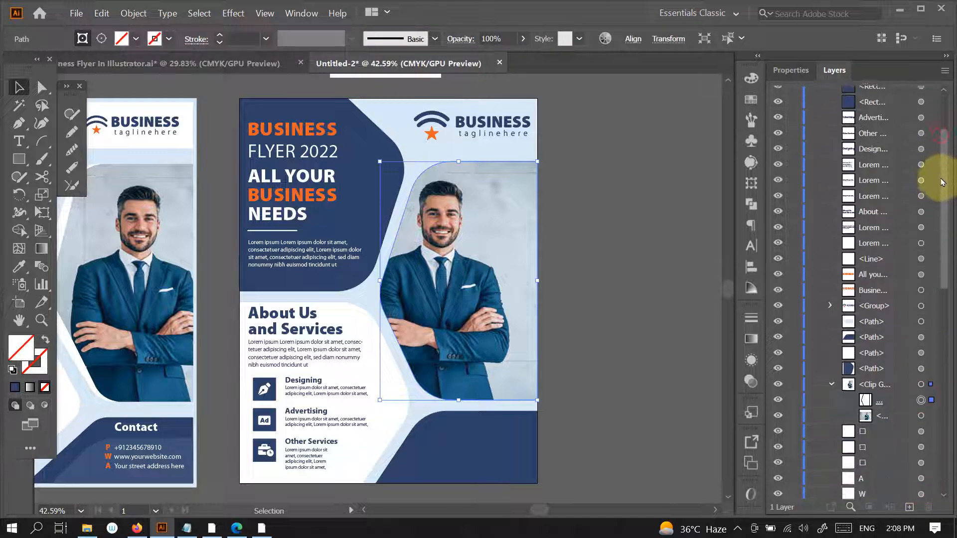
scroll(915, 368, "down", 3)
left_click(922, 374)
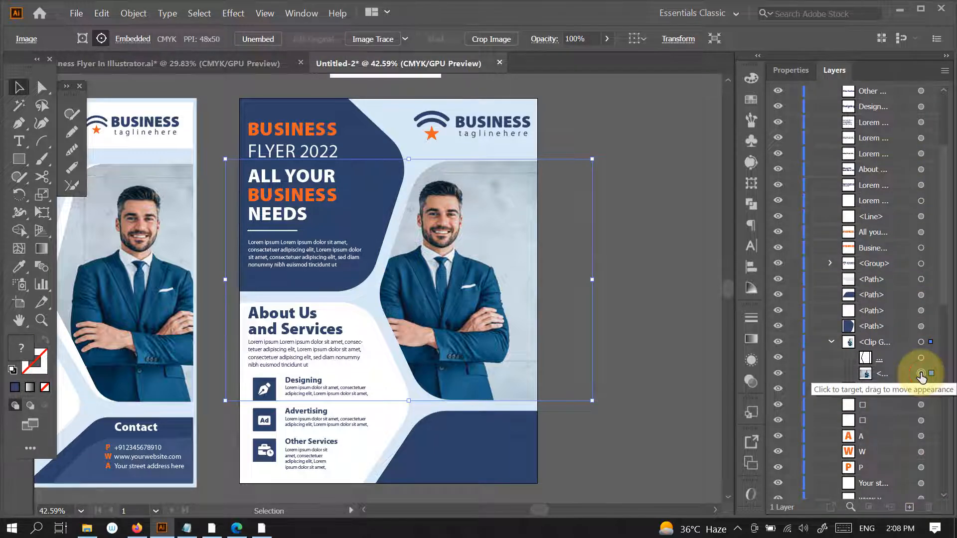
key("shift+Right")
key("shift+Right")
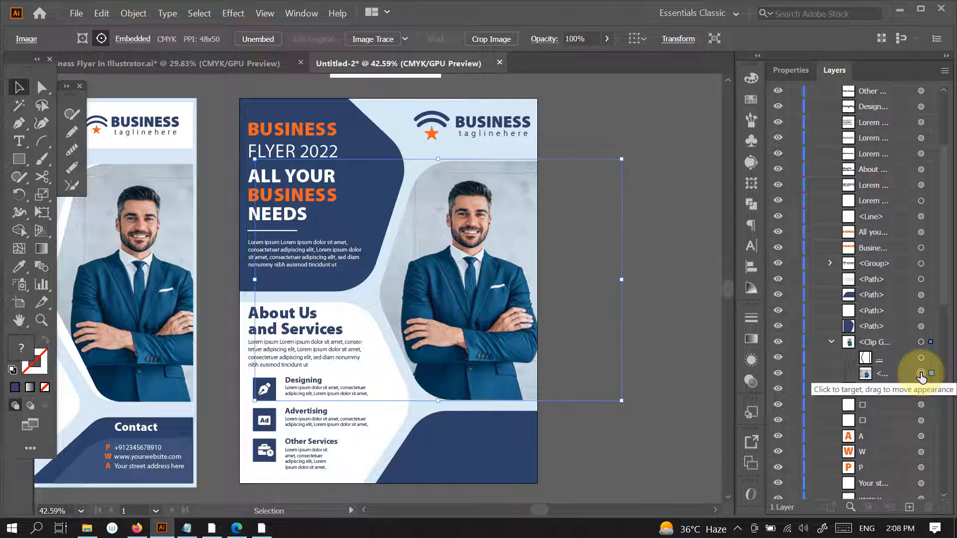
mouse_move(438, 160)
left_mouse_down()
mouse_move(438, 130)
mouse_move(438, 145)
left_mouse_up()
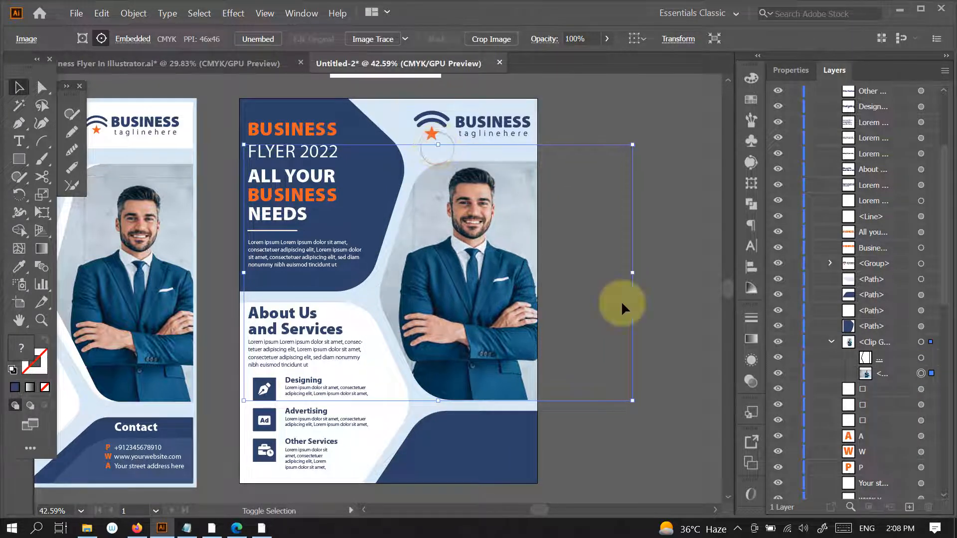
left_click(656, 256)
- Duplicate the reference flyer's Contact heading onto the new flyer's bottom navy panel and bring it to the front
left_click_drag(578, 333, 519, 384)
left_click_drag(523, 413, 540, 386)
left_click_drag(506, 415, 522, 433)
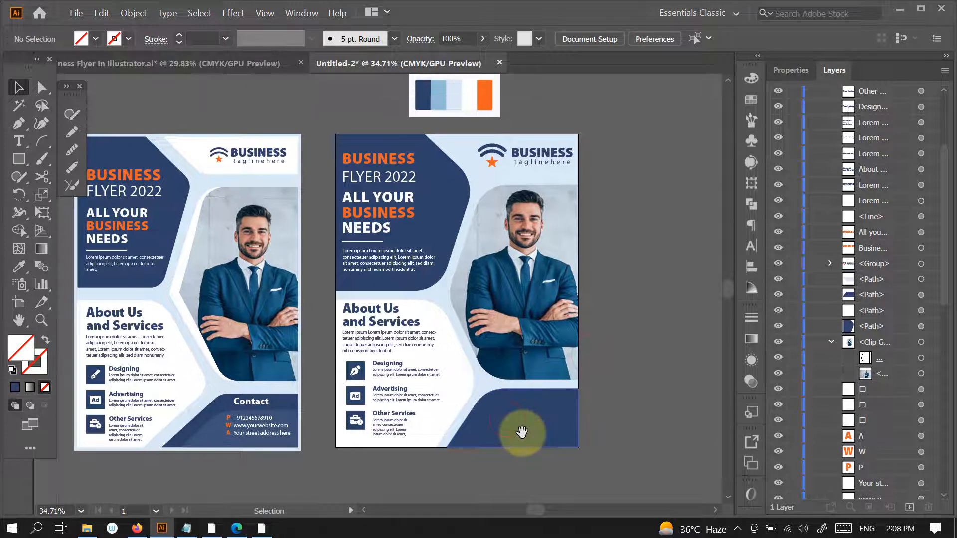
left_click_drag(249, 405, 593, 378)
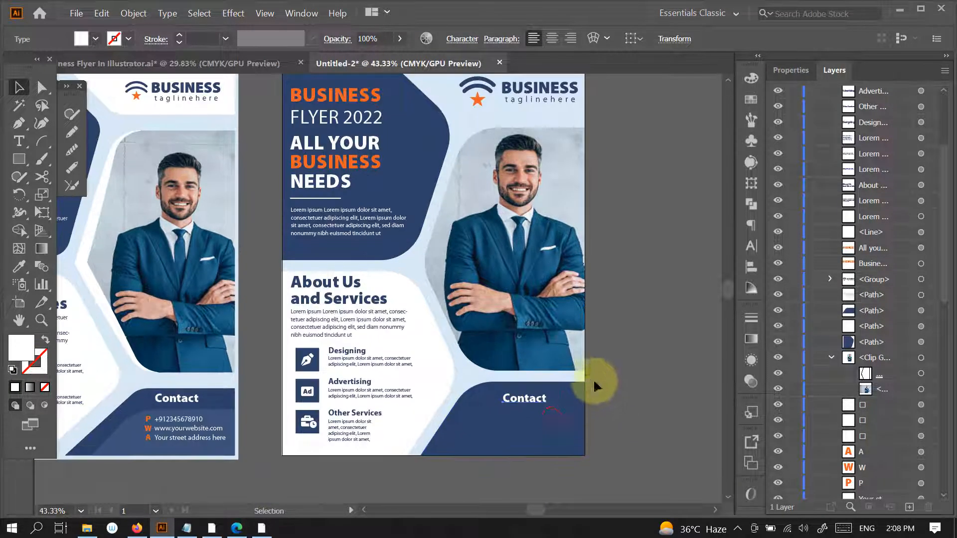
right_click(534, 398)
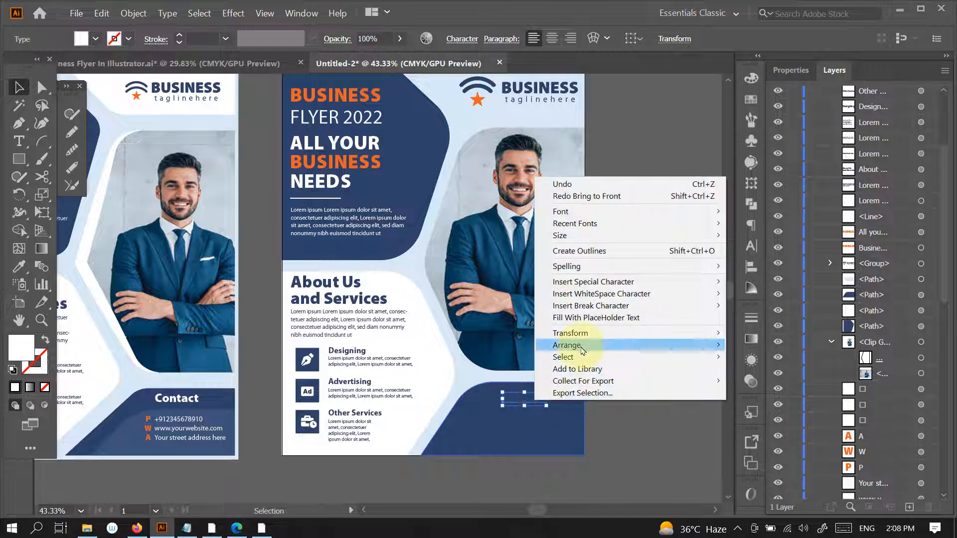
mouse_move(582, 349)
left_click(803, 344)
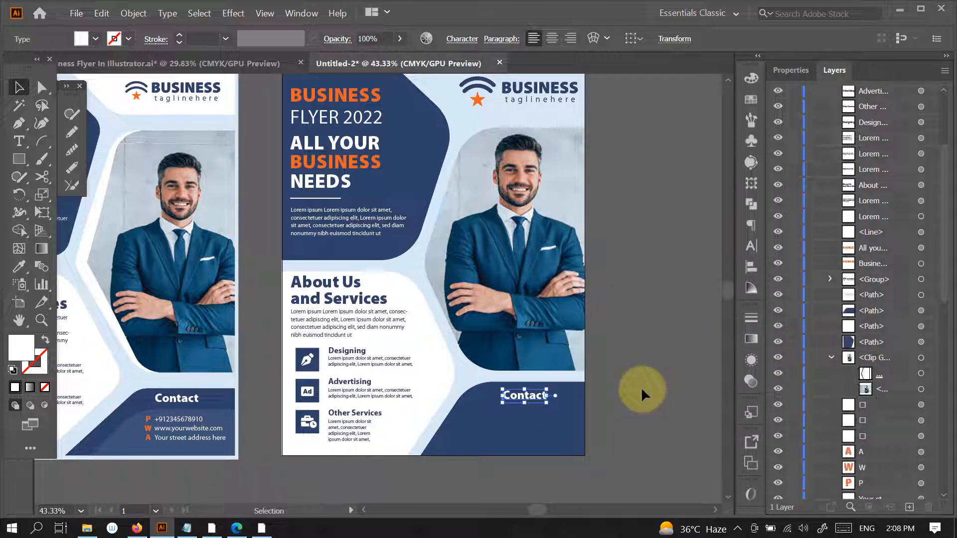
- Nudge the copied Contact heading slightly up and to the right within the bottom navy panel
key("Up")
key("Up")
key("Up")
key("Up")
key("Up")
key("Up")
key("Right")
key("Right")
key("Right")
key("Right")
key("Right")
key("Right")
key("Right")
key("Right")
key("Right")
key("Right")
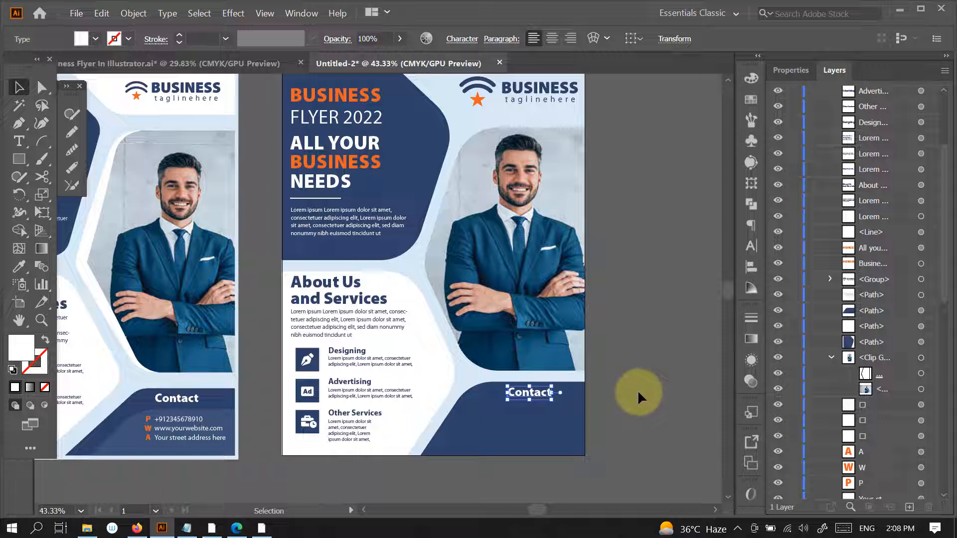
key("Up")
left_click(637, 399)
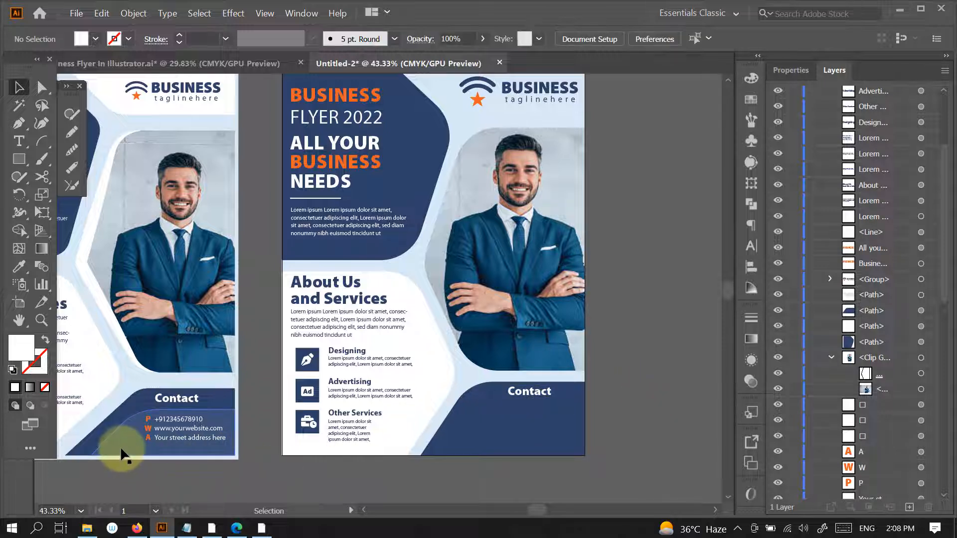
- Copy the new flyer's bottom navy panel and paste the duplicate directly in front of it
left_click(498, 431)
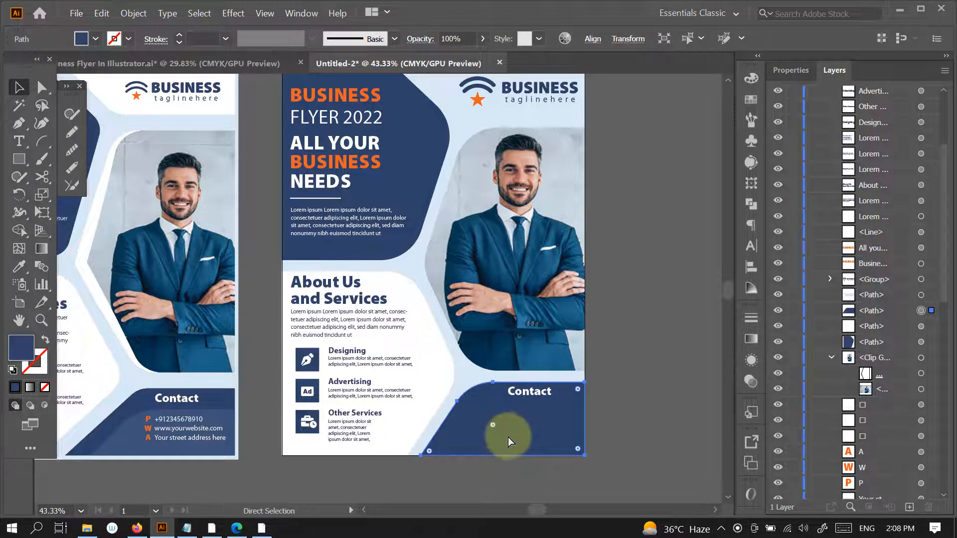
left_click(107, 14)
mouse_move(133, 14)
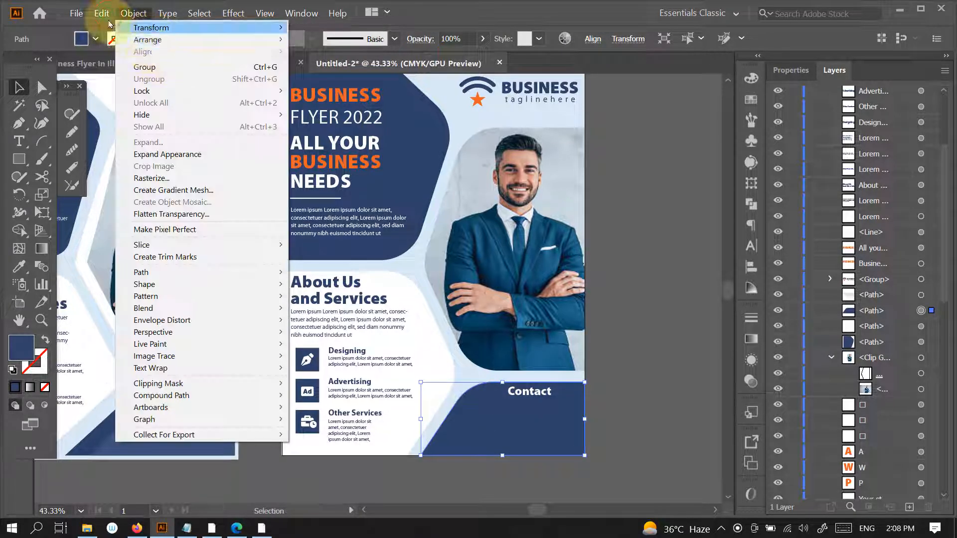
mouse_move(102, 13)
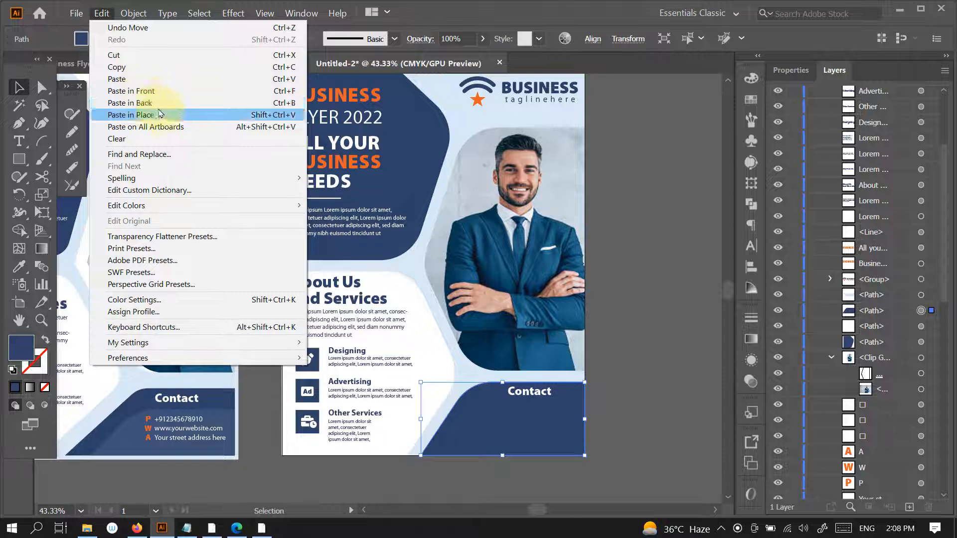
left_click(162, 67)
left_click(102, 13)
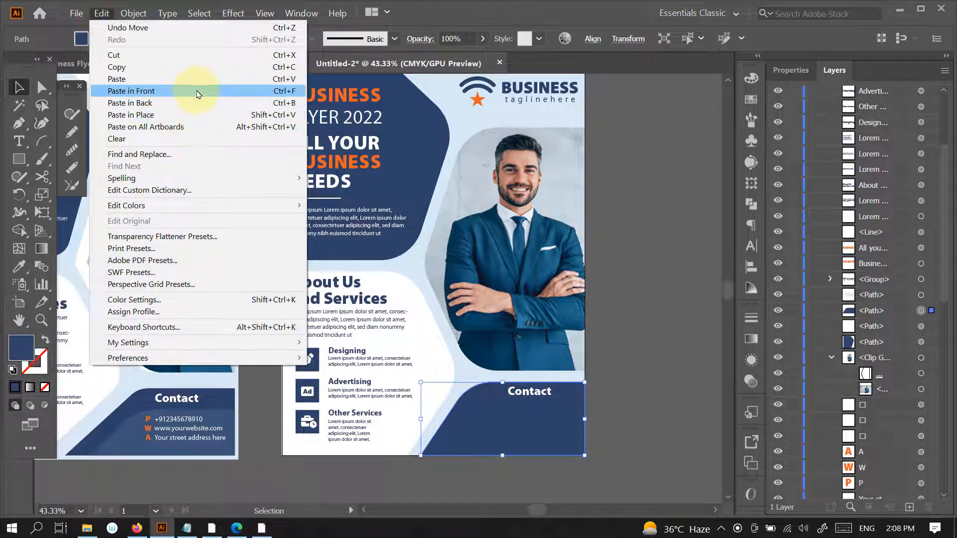
left_click(193, 90)
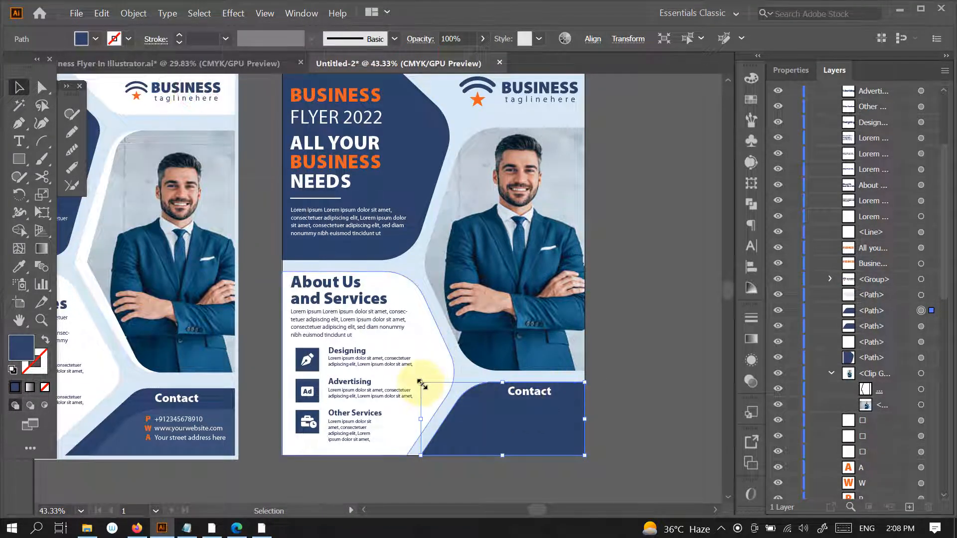
- Shrink the duplicate panel toward the flyer's lower-right corner, below the Contact heading, and shift that heading slightly to the right
left_click_drag(423, 382, 445, 429)
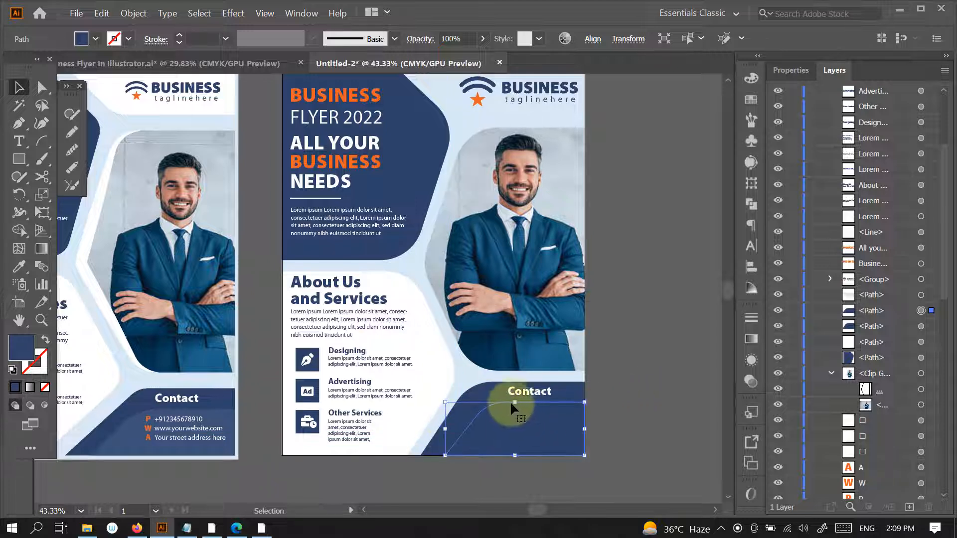
left_click_drag(515, 403, 516, 402)
left_click_drag(515, 456, 515, 457)
left_click_drag(446, 428, 438, 432)
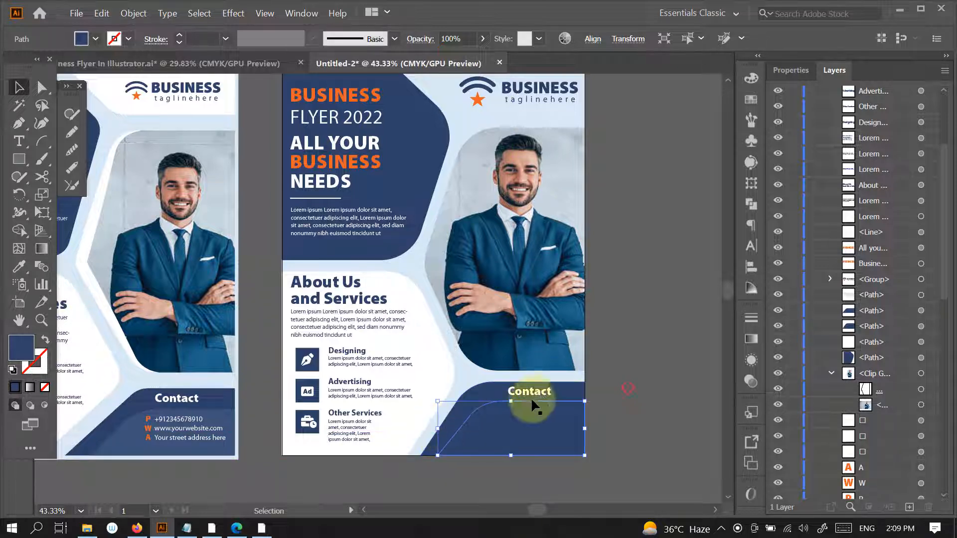
left_click_drag(548, 391, 549, 390)
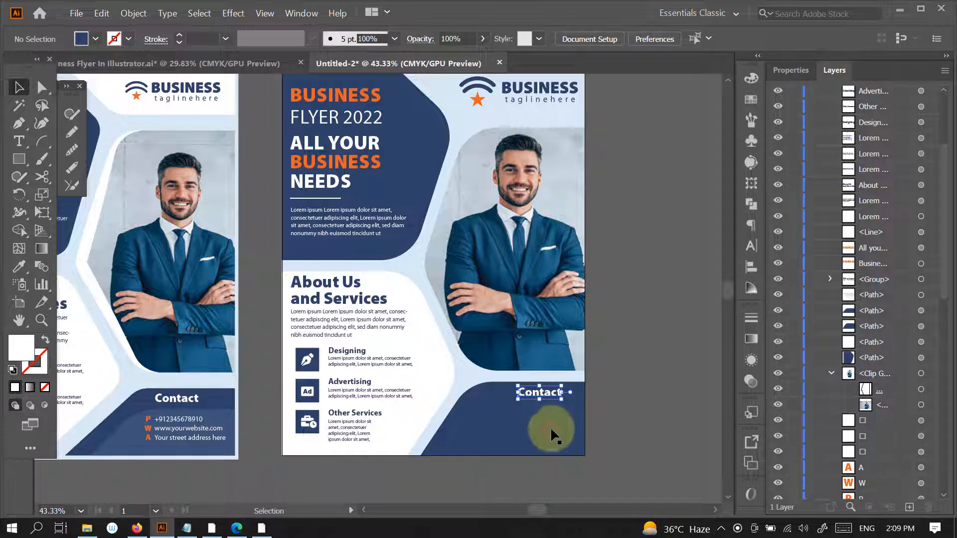
key("i")
left_click(132, 441)
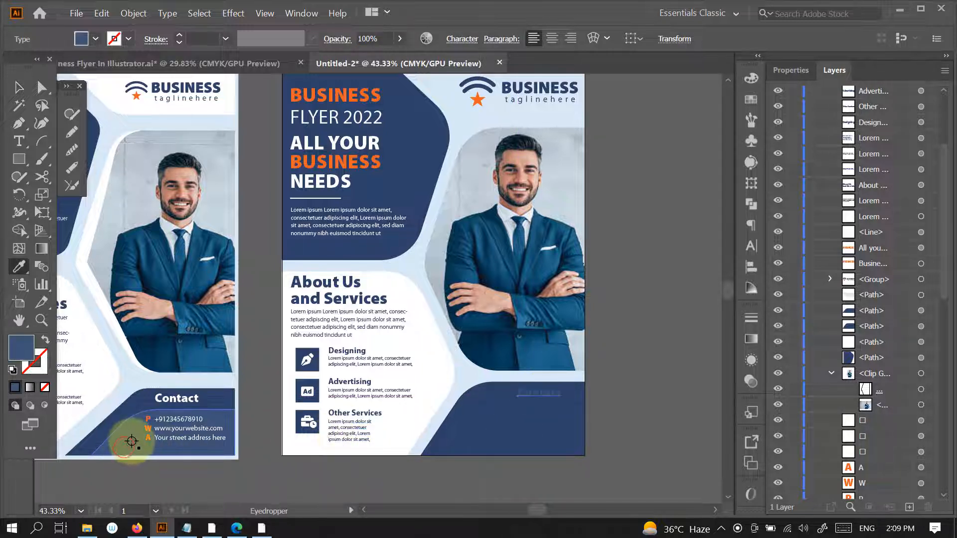
key("ctrl+z")
- Recolor the smaller duplicate panel with the lighter navy sampled from the reference flyer's contact panel
key("v")
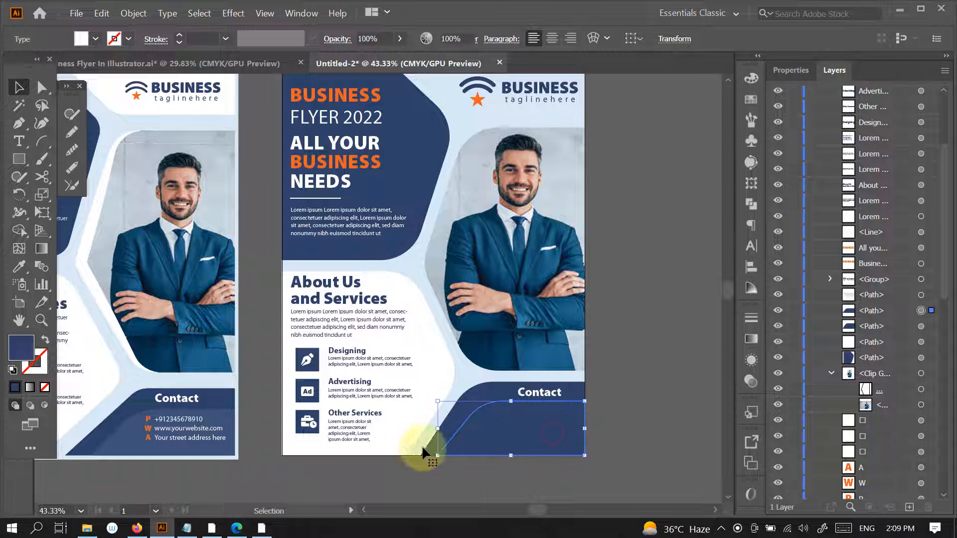
left_click(422, 445)
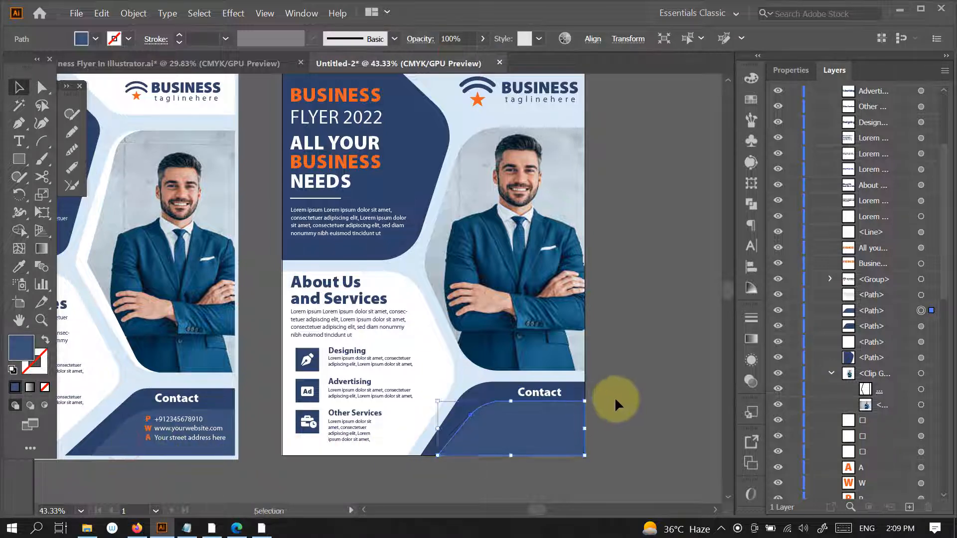
- Duplicate the reference flyer's phone, website and address lines with their orange P, W and A labels onto the new flyer's contact panel
left_click(182, 421)
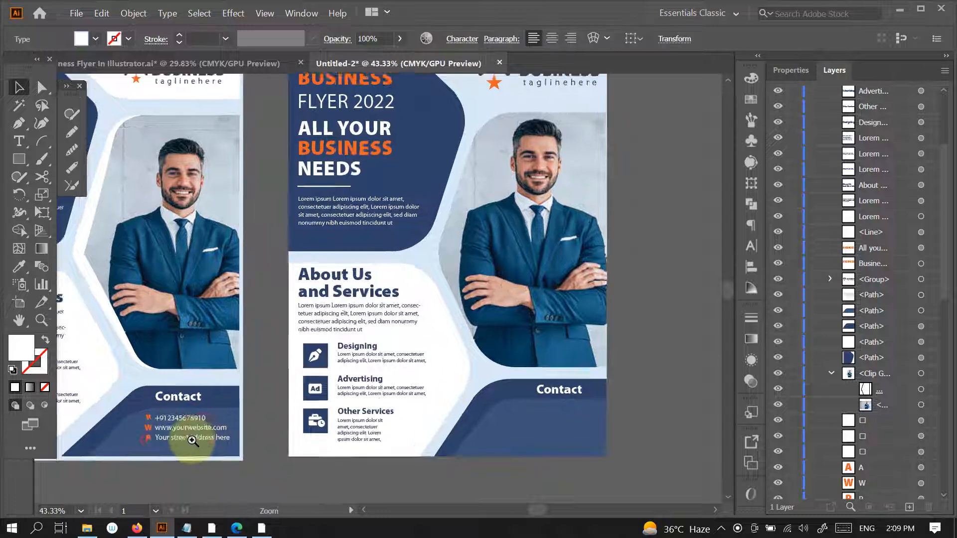
scroll(192, 439, "up", 3)
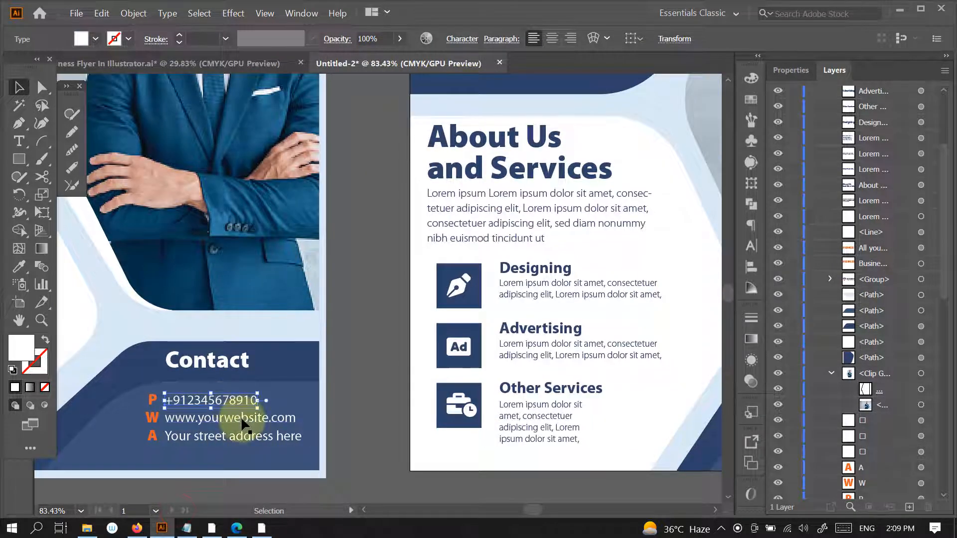
left_click(240, 434, "shift")
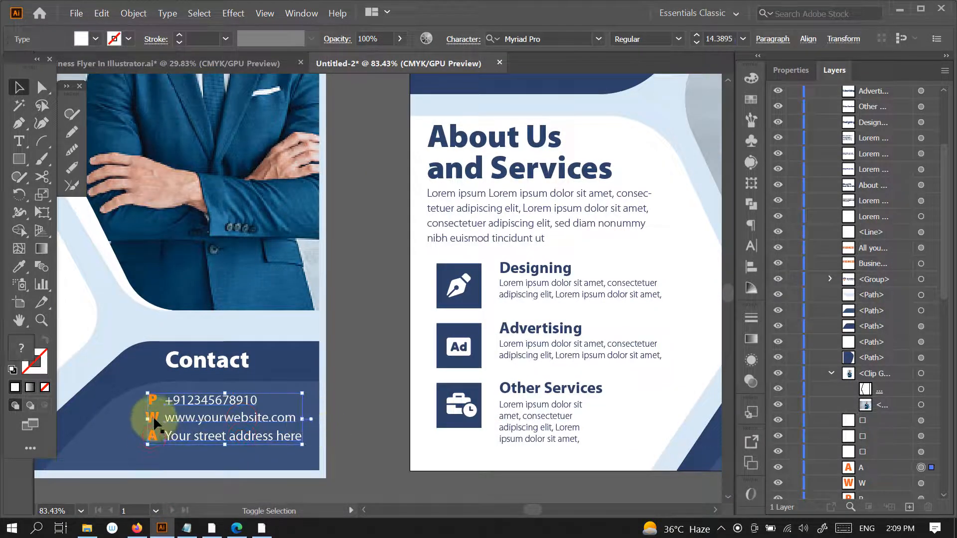
left_click(153, 400, "shift")
scroll(490, 409, "down", 2)
left_click_drag(469, 446, 265, 405)
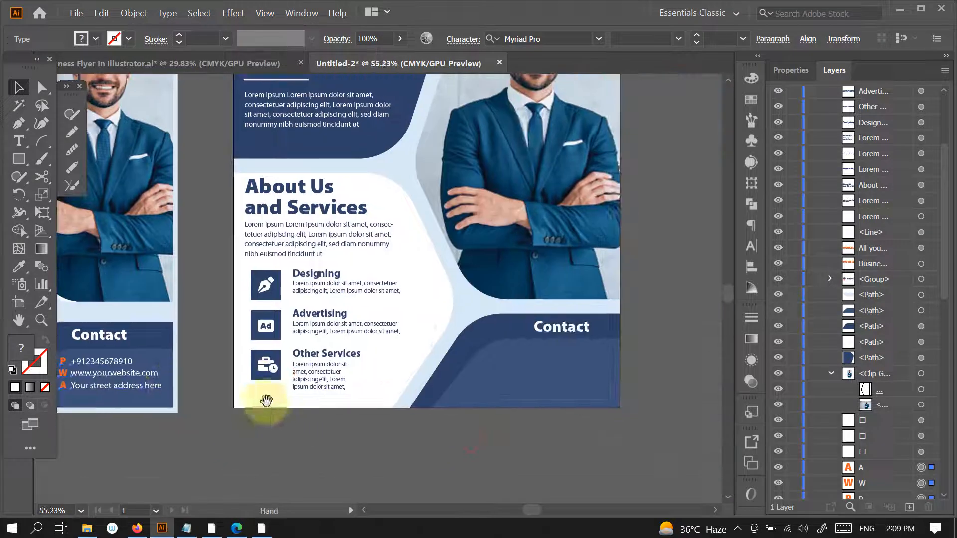
left_click_drag(129, 391, 582, 387)
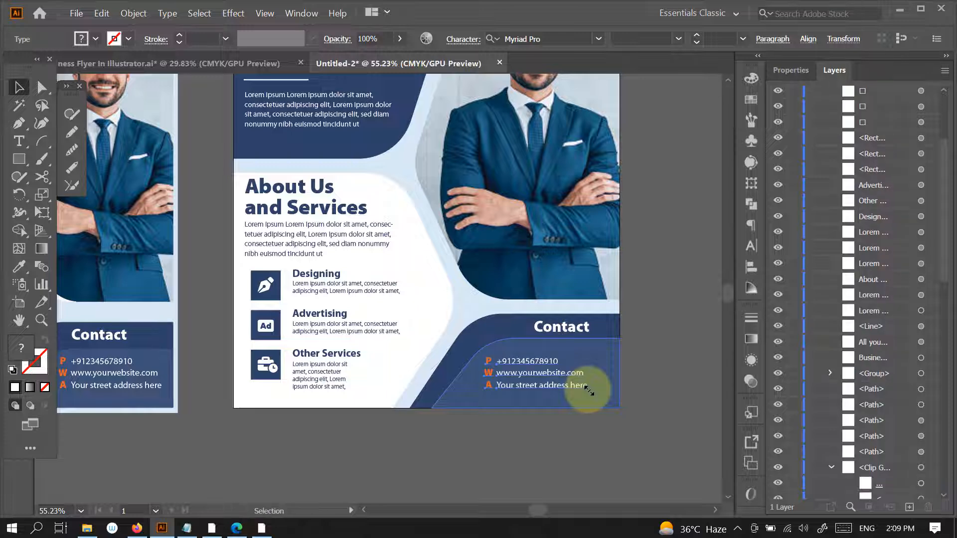
- Bring the copied contact lines and labels to the front and enlarge them proportionally within the lighter panel
right_click(565, 386)
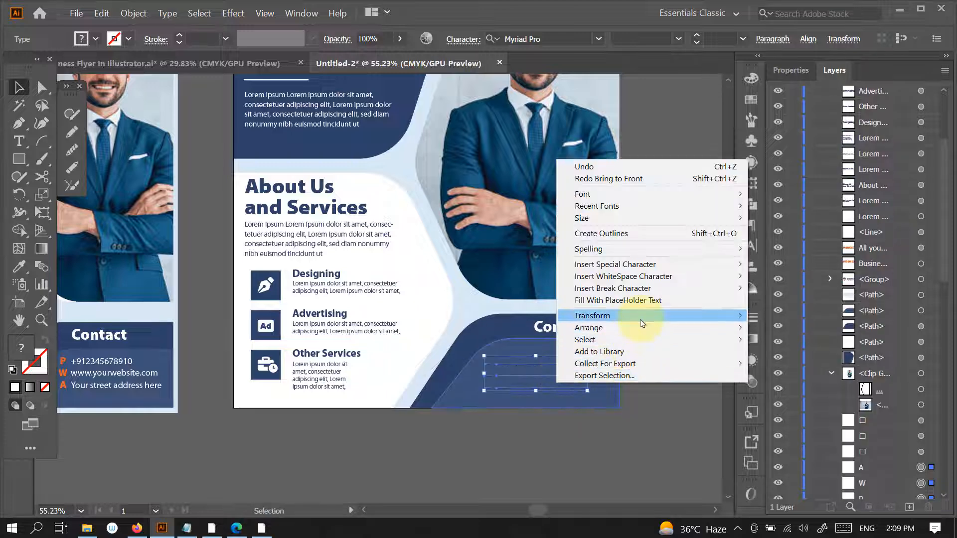
mouse_move(643, 327)
left_click(790, 328)
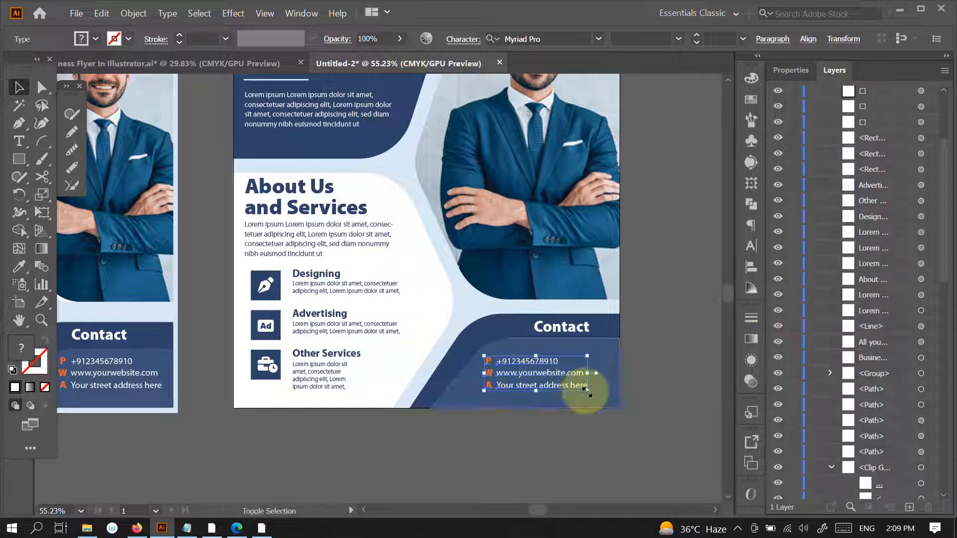
left_click_drag(588, 391, 609, 400)
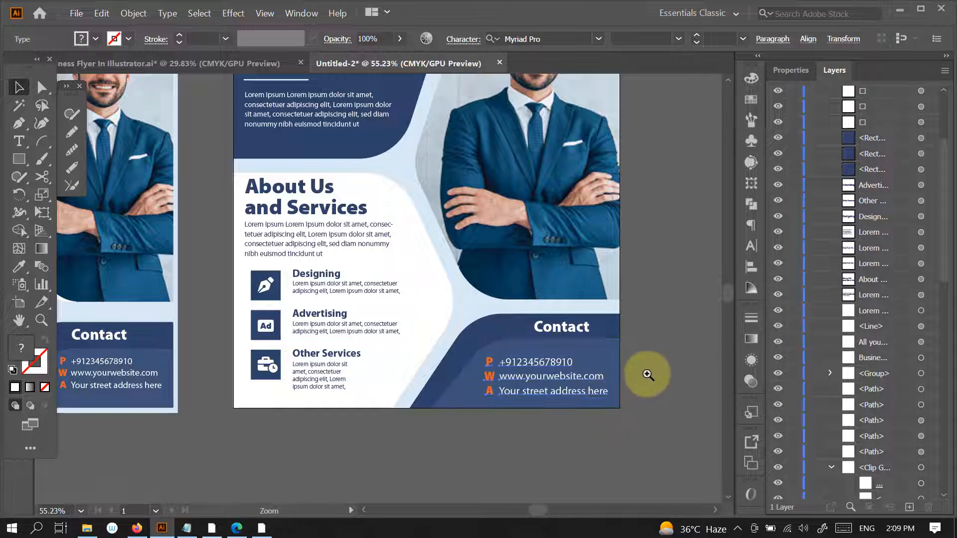
- Shift the Contact heading to the left so it lines up with the start of the contact lines
scroll(623, 399, "down", 4)
left_click(626, 404)
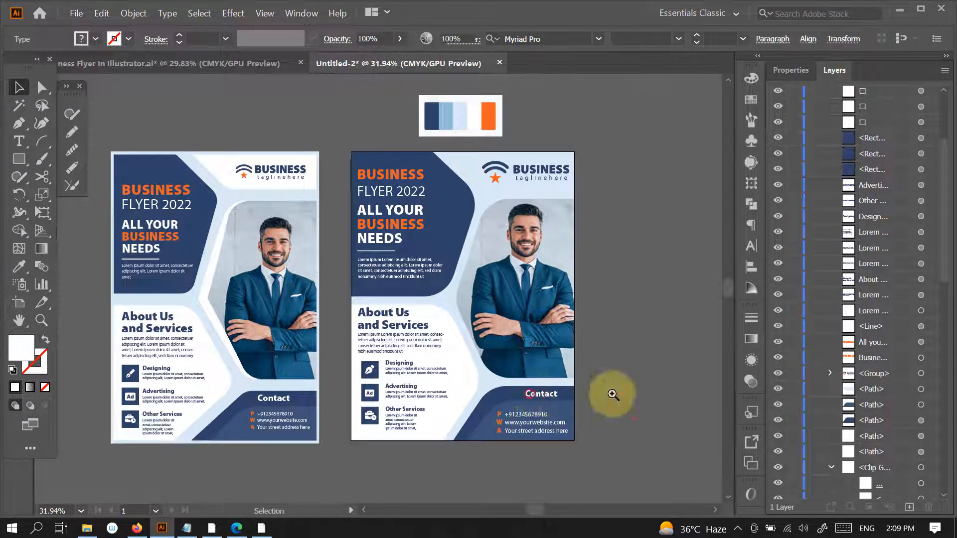
scroll(556, 398, "up", 3)
mouse_move(545, 397)
left_mouse_down()
mouse_move(529, 394)
mouse_move(562, 394)
left_mouse_up()
left_click(634, 418)
left_click_drag(634, 418, 574, 412)
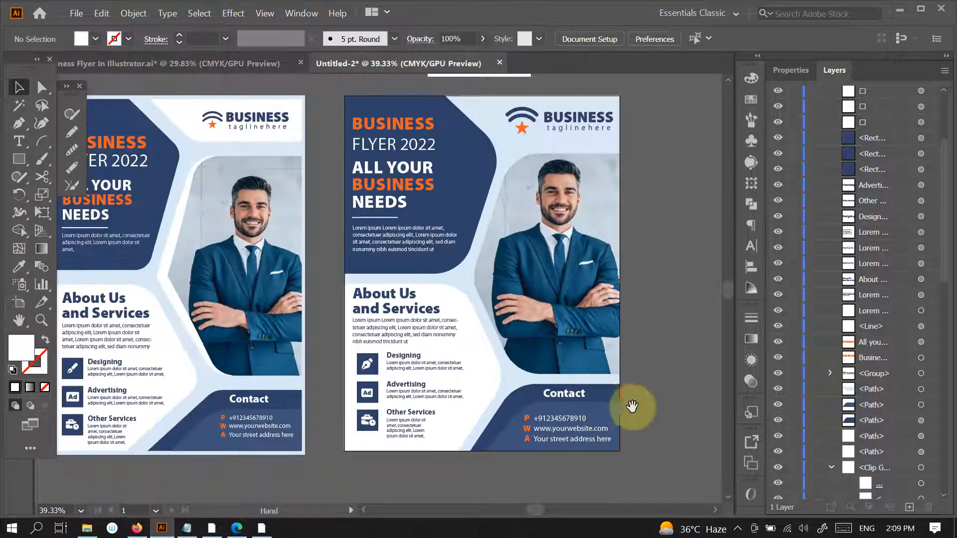
left_click_drag(654, 333, 620, 371)
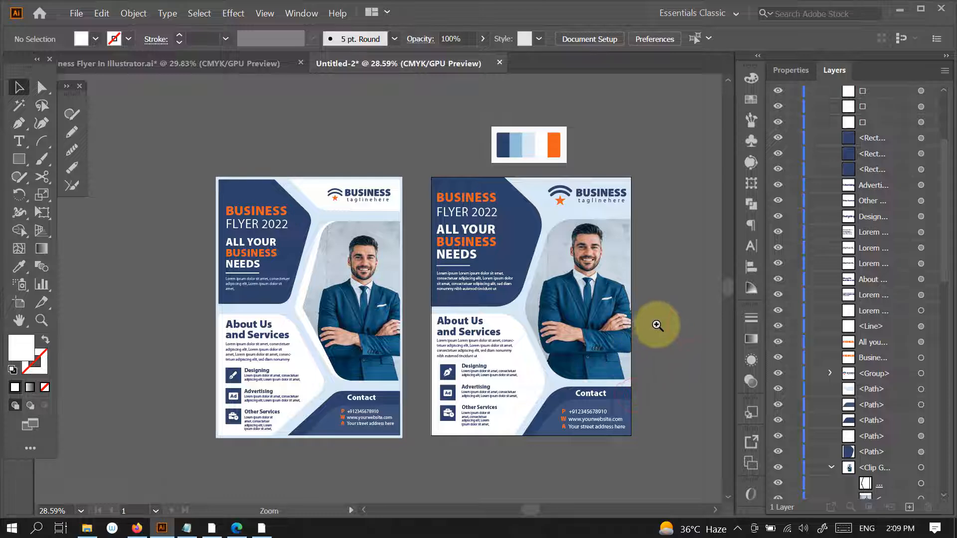
- Nudge the flyer title, the All Your Business Needs heading and the paragraph together to the right inside the top navy panel
left_click_drag(657, 326, 675, 322)
left_click(472, 212)
left_click(440, 174)
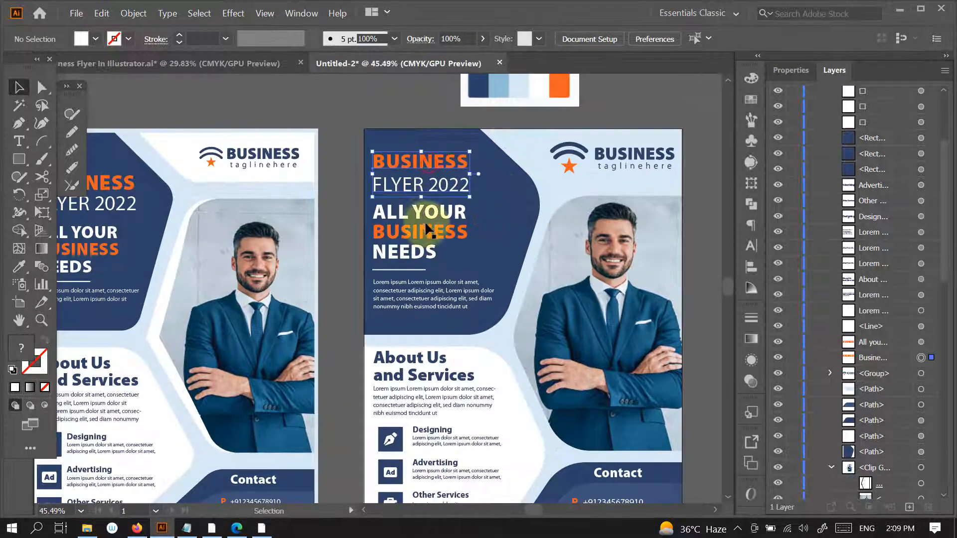
left_click(420, 253, "shift")
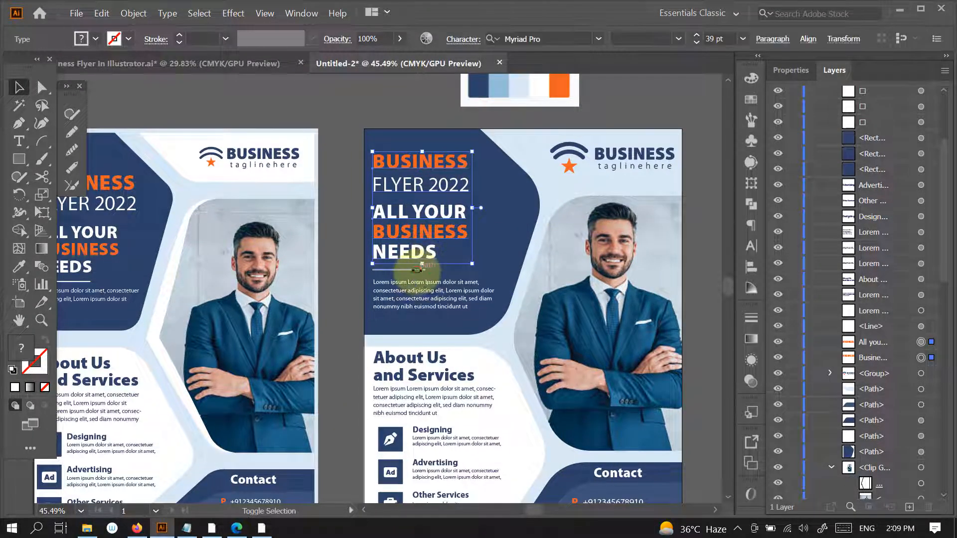
left_click(423, 281, "shift")
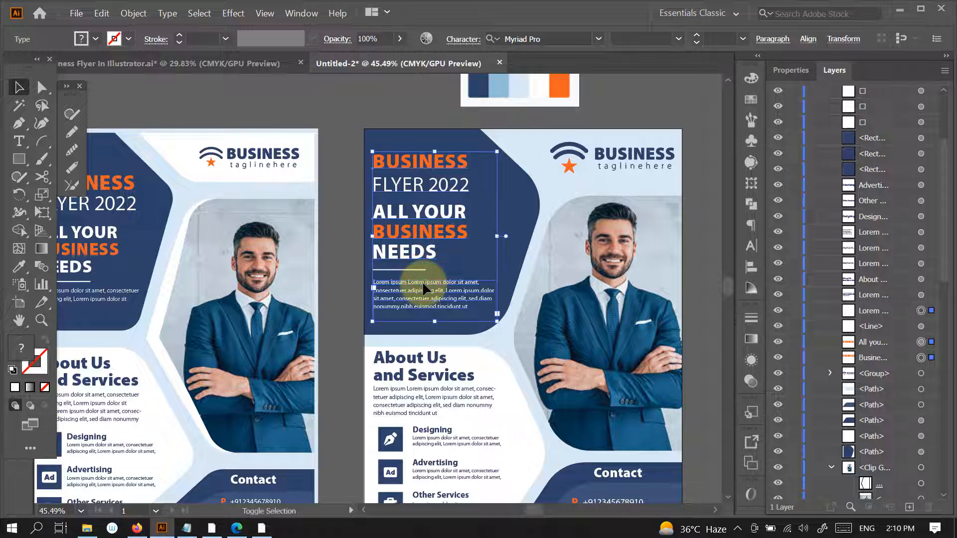
key("shift+Right")
key("shift+Right")
key("shift+Right")
key("shift+Right")
key("shift+Left")
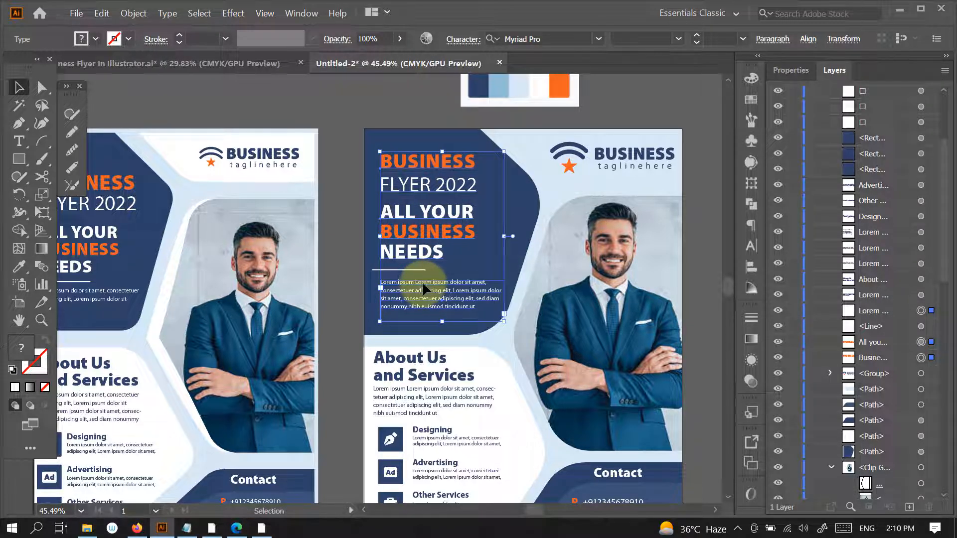
left_click(698, 255)
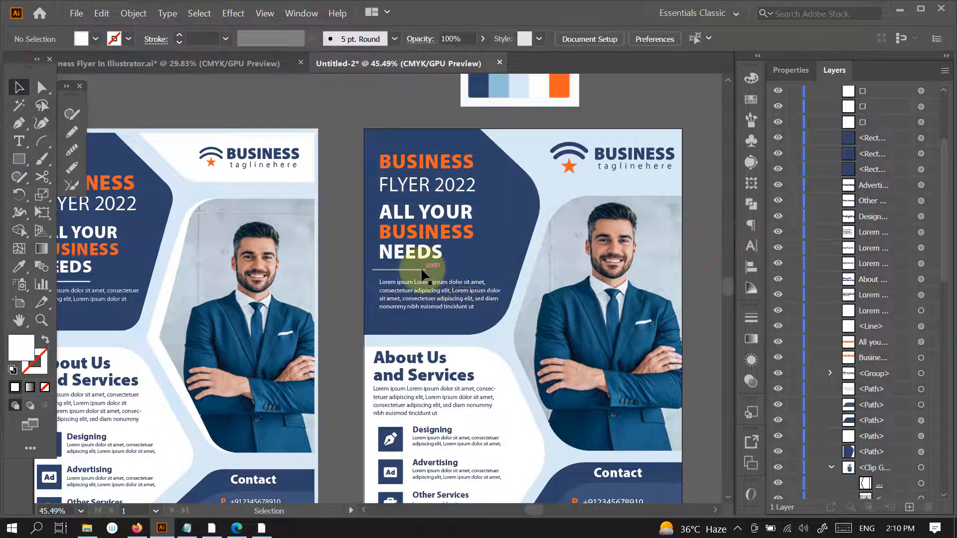
- Move the white divider line right and left-align it with the All Your Business Needs heading
left_click_drag(424, 270, 451, 269)
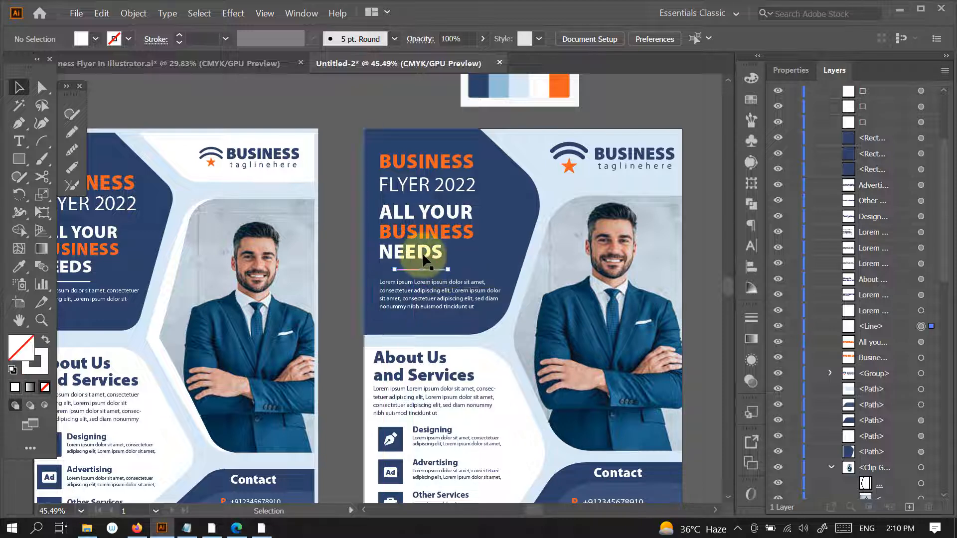
left_click(435, 253, "shift")
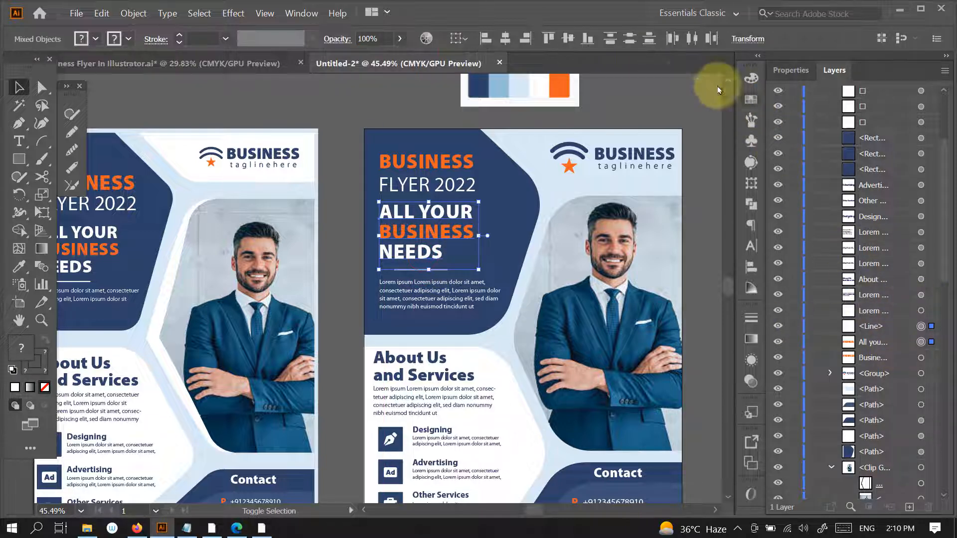
left_click(486, 39)
left_click(710, 239)
- Select all About Us and Services text and icons without the background shapes, scale them down slightly and nudge them right
left_click_drag(618, 396, 559, 349)
left_click_drag(567, 364, 432, 371)
left_click(423, 332)
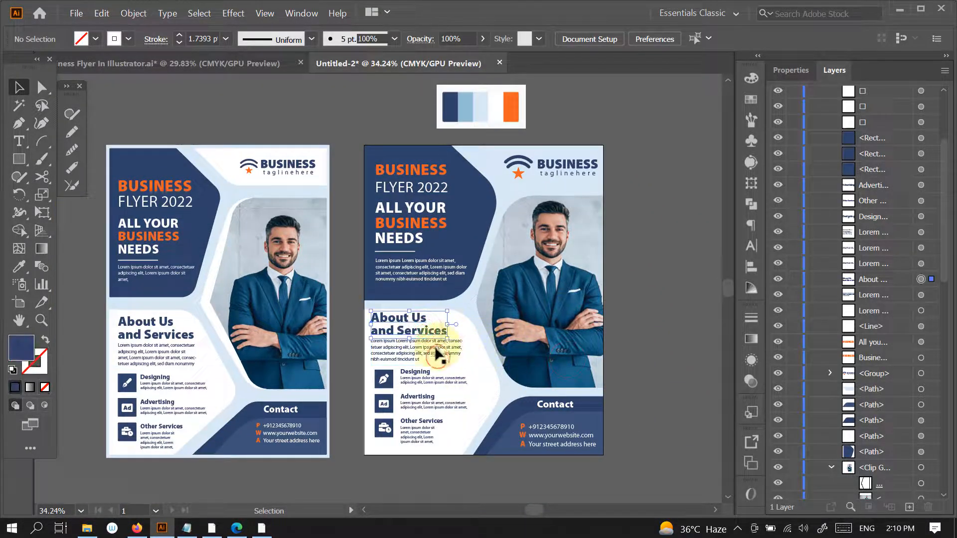
left_click_drag(394, 344, 431, 340)
left_click_drag(227, 196, 411, 432)
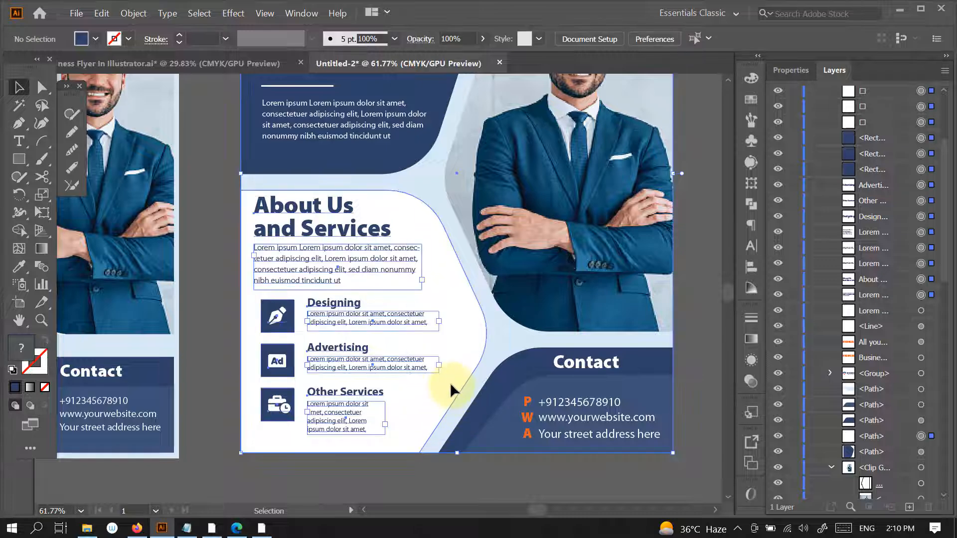
left_click(503, 340, "shift")
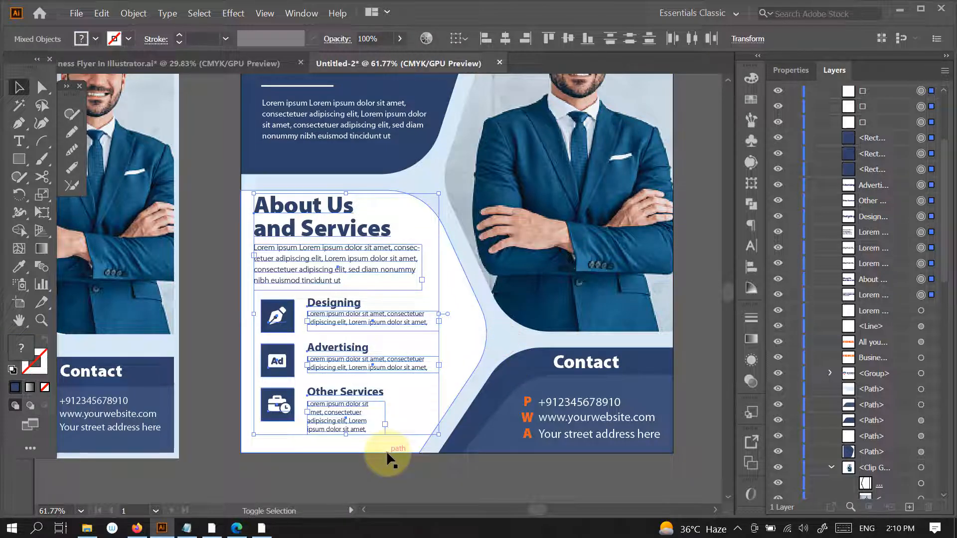
left_click_drag(346, 193, 347, 198)
key("shift+Right")
key("shift+Right")
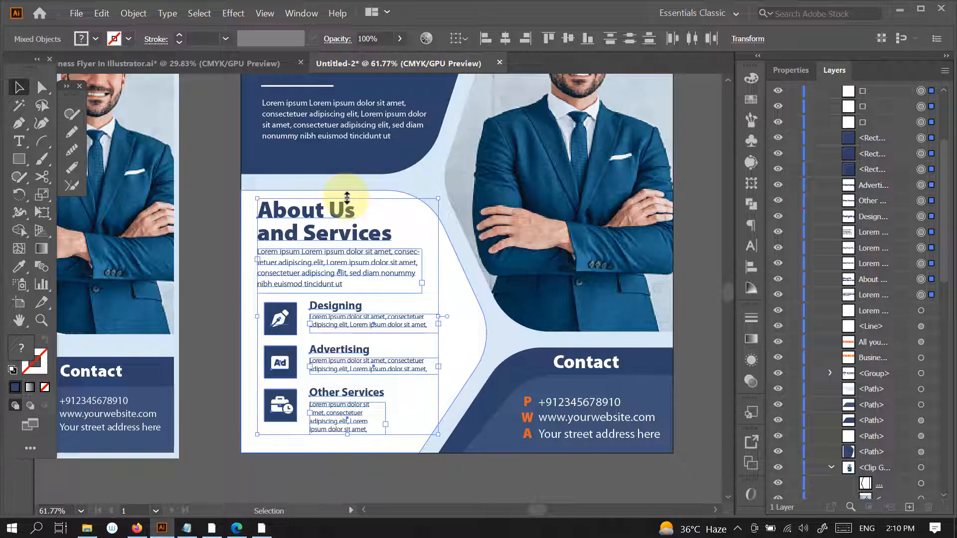
key("shift+Right")
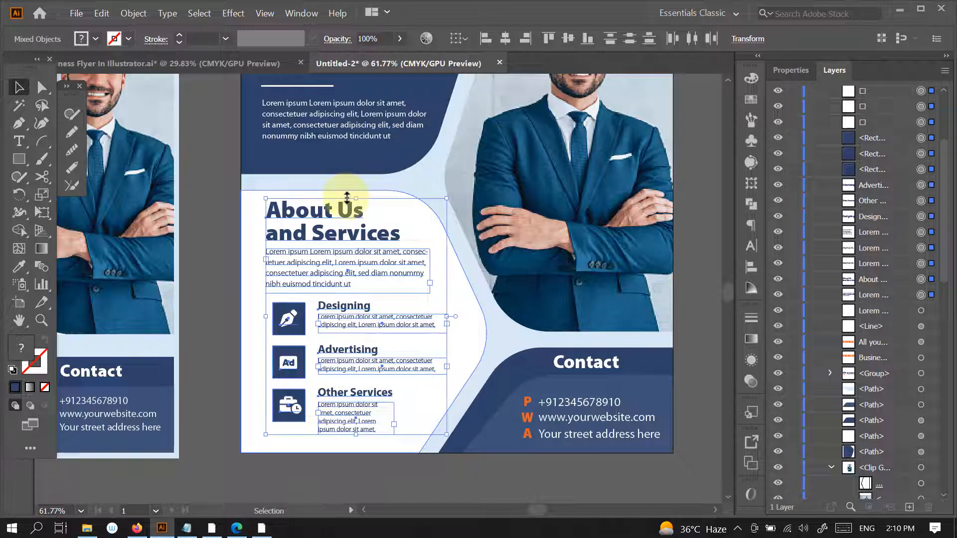
left_click(346, 472)
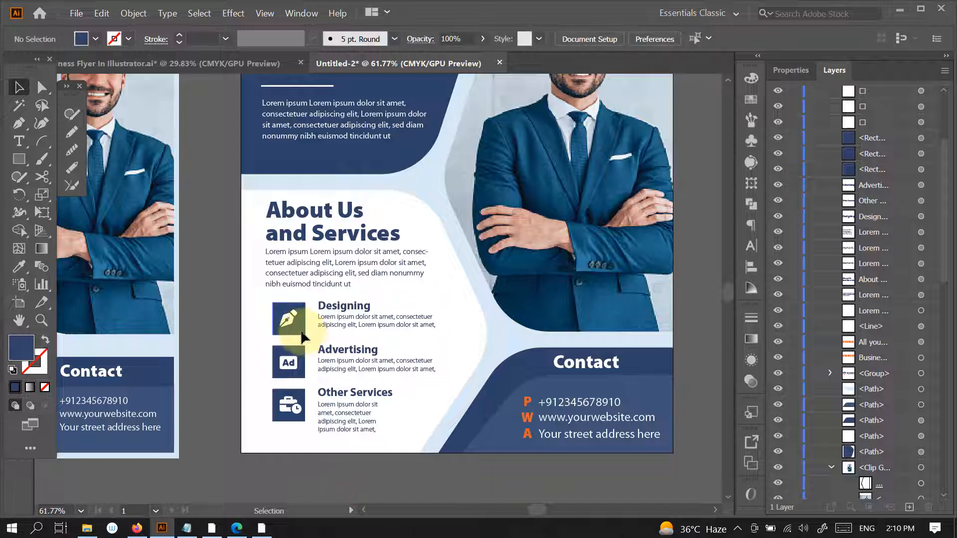
- Left-align the three navy icon squares, the About Us and Services heading and its paragraph with the paragraph in the top navy panel
left_click(301, 331)
left_click(303, 375, "shift")
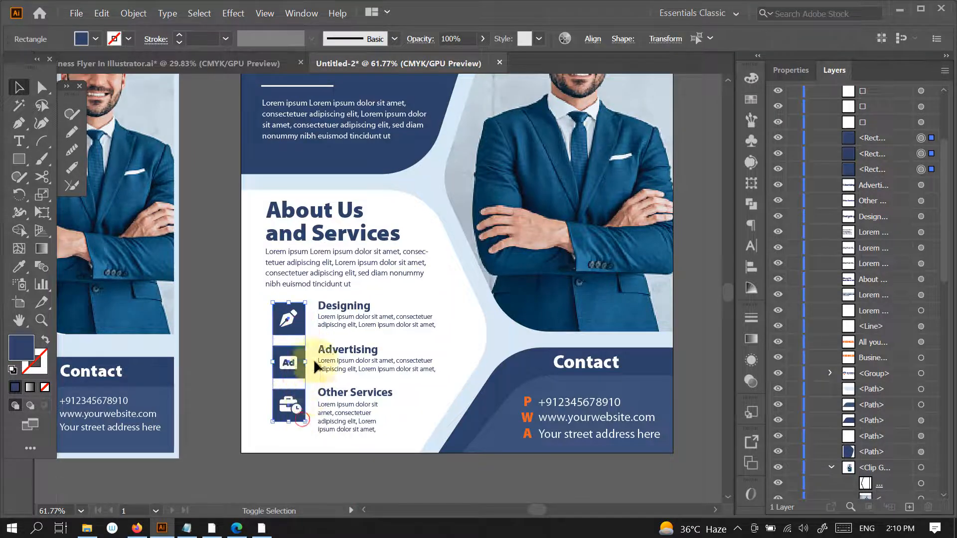
left_click(299, 264, "shift")
left_click(305, 230, "shift")
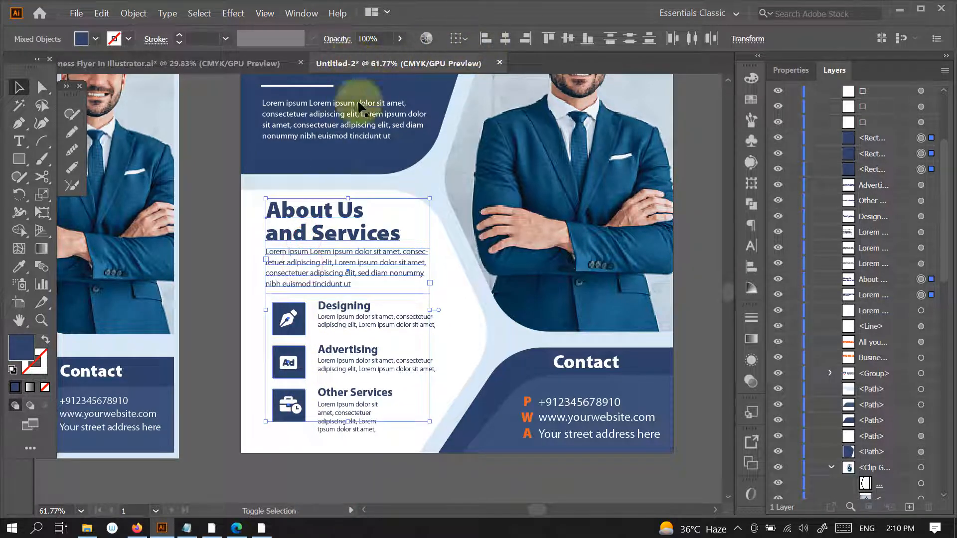
left_click(302, 134, "shift")
left_click(486, 39)
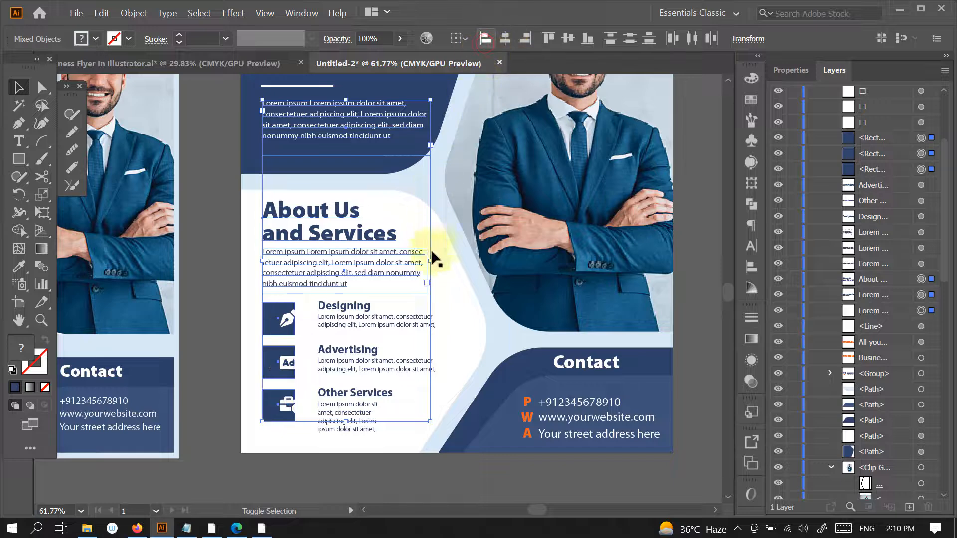
- Shift the white pen, Ad and briefcase icons together to the left so they sit centred on their navy squares
left_click(286, 319)
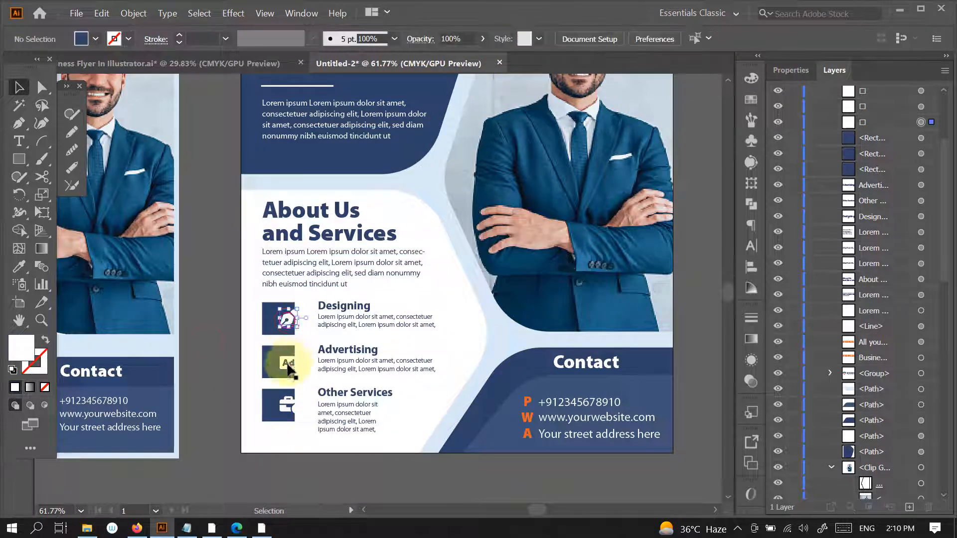
left_click(287, 366, "shift")
left_click(286, 405, "shift")
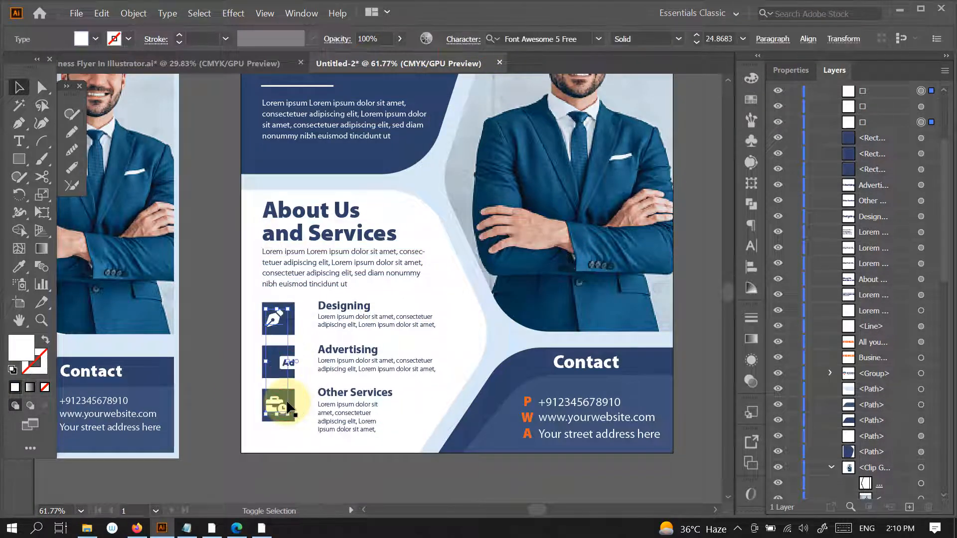
key("ctrl+z")
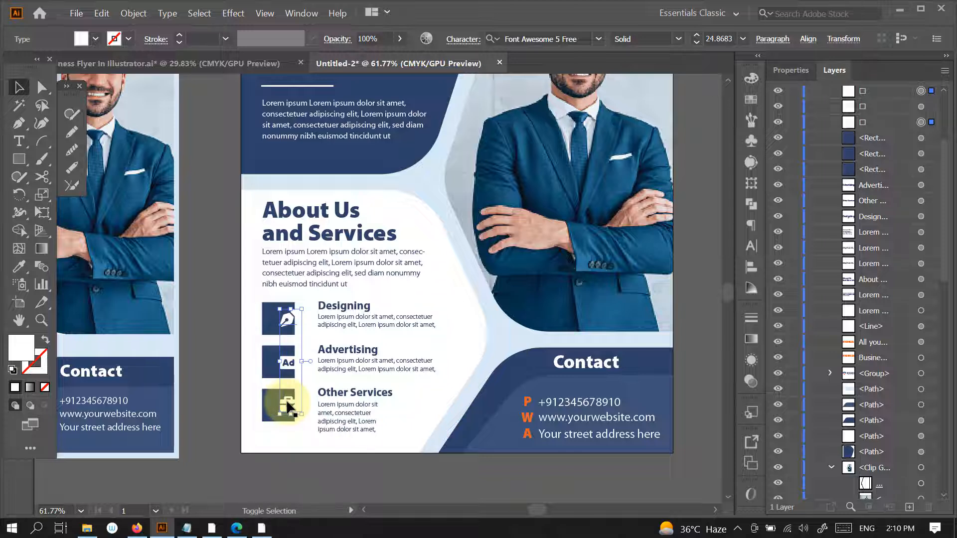
left_click(291, 365, "shift")
key("ctrl+z")
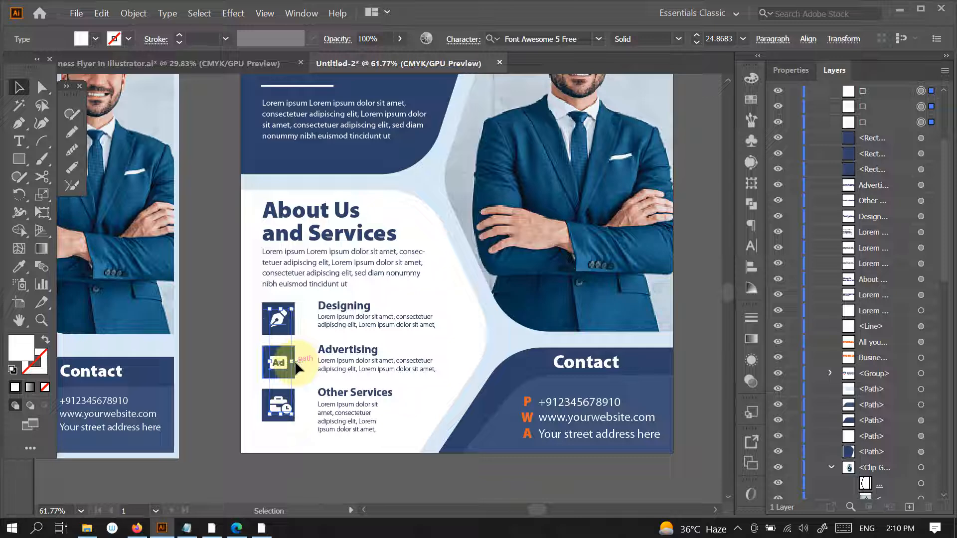
left_click(319, 476)
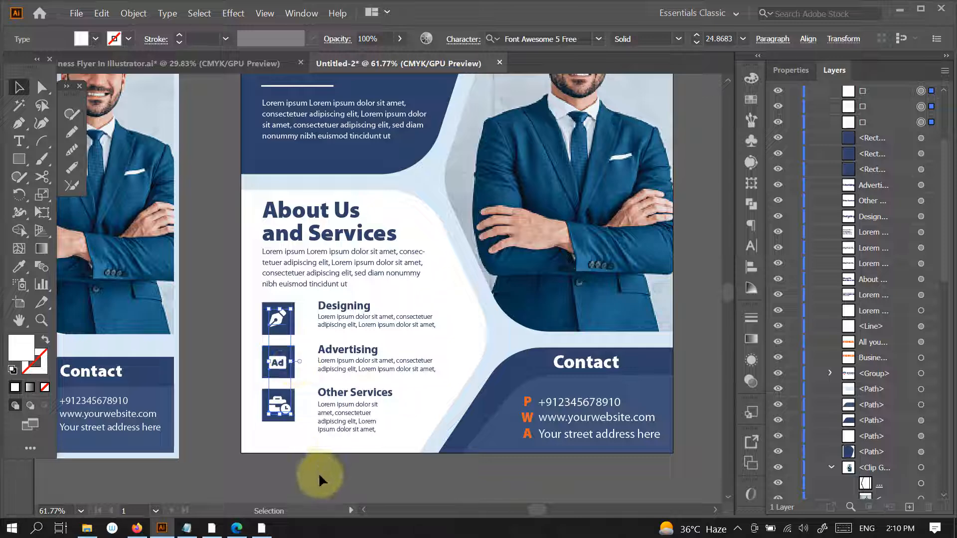
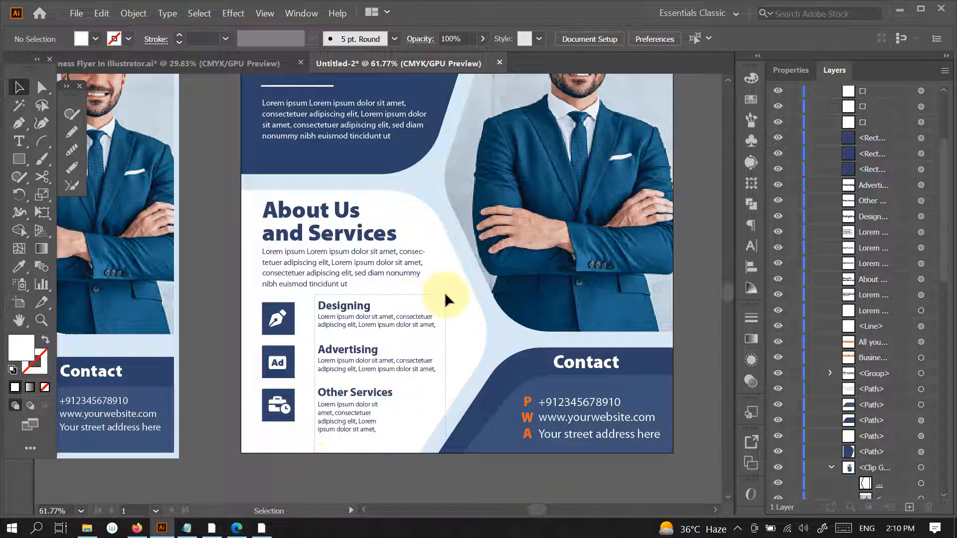
- Move the Designing, Advertising and Other Services headings and their descriptions together left, closer to the navy icon squares
left_click_drag(445, 295, 442, 291)
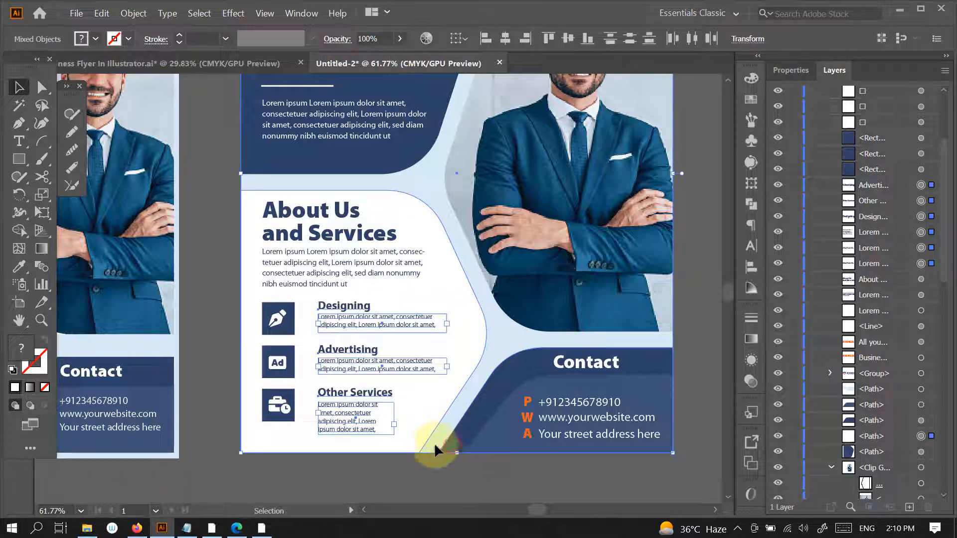
left_click(434, 443, "shift")
left_click(426, 423, "shift")
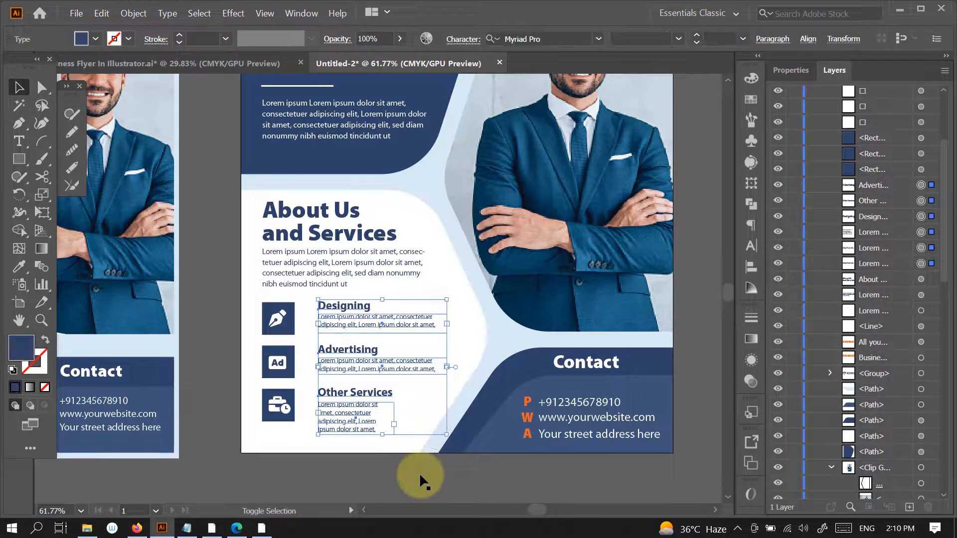
key("shift+Left")
key("shift+Left")
left_click(405, 478)
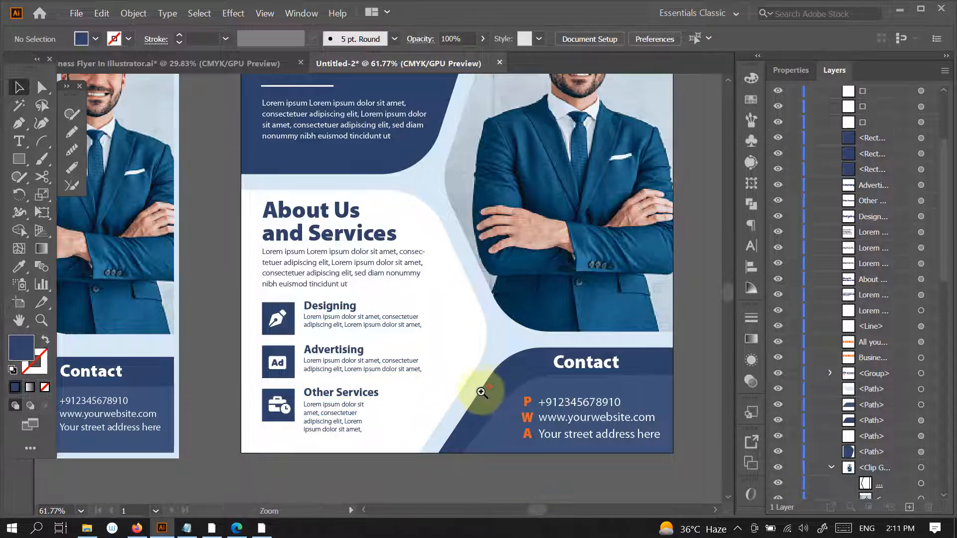
- Scale down the two headings, the divider line and the paragraph in the top navy panel slightly, all together
left_click_drag(490, 389, 406, 423)
left_click_drag(536, 394, 542, 402)
left_click_drag(410, 302, 415, 309)
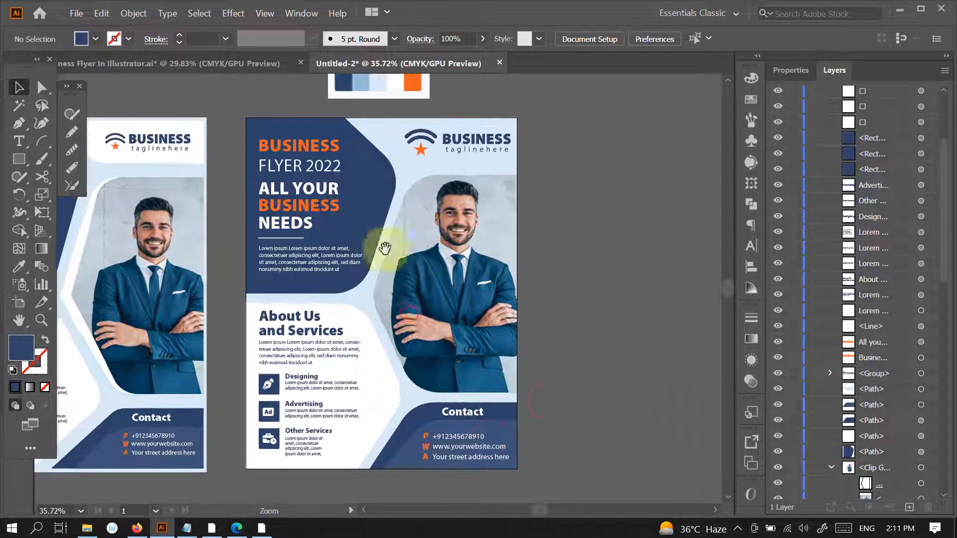
left_click(320, 168)
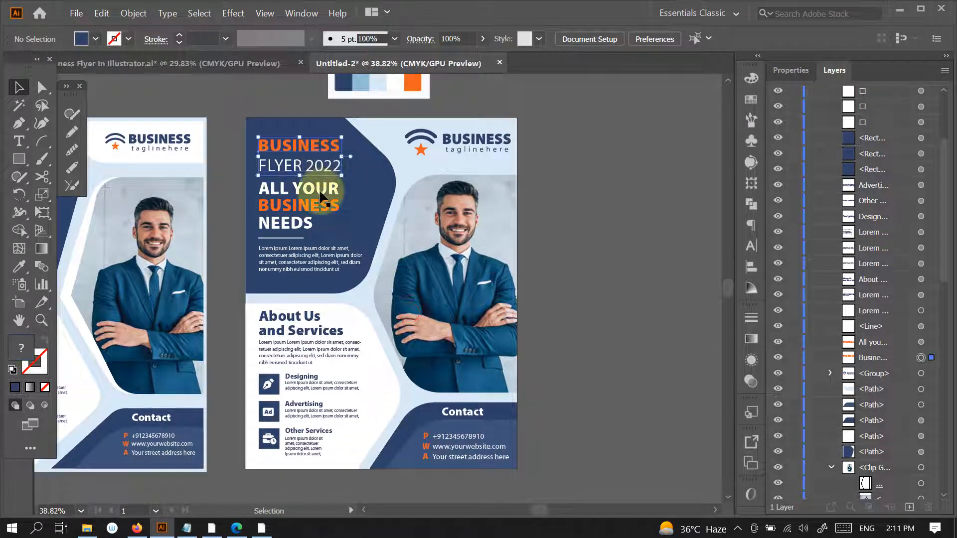
left_click(299, 225, "shift")
scroll(319, 234, "up", 5)
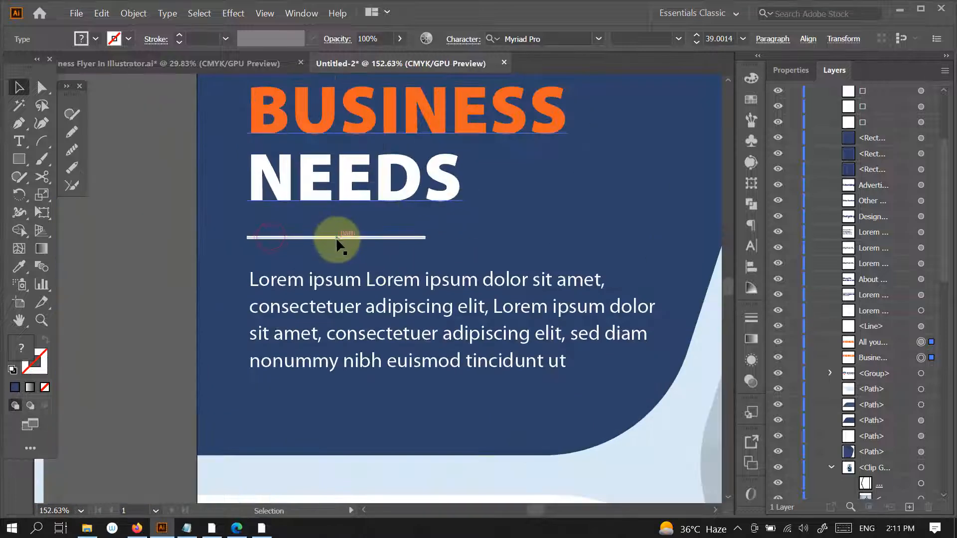
left_click(337, 242, "shift")
left_click(348, 277, "shift")
scroll(549, 251, "down", 4)
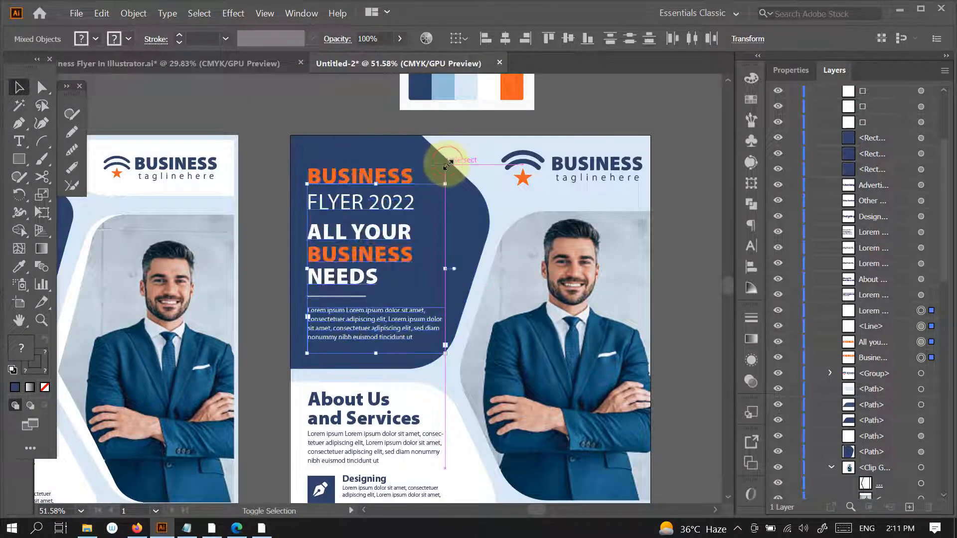
scroll(512, 395, "down", 2)
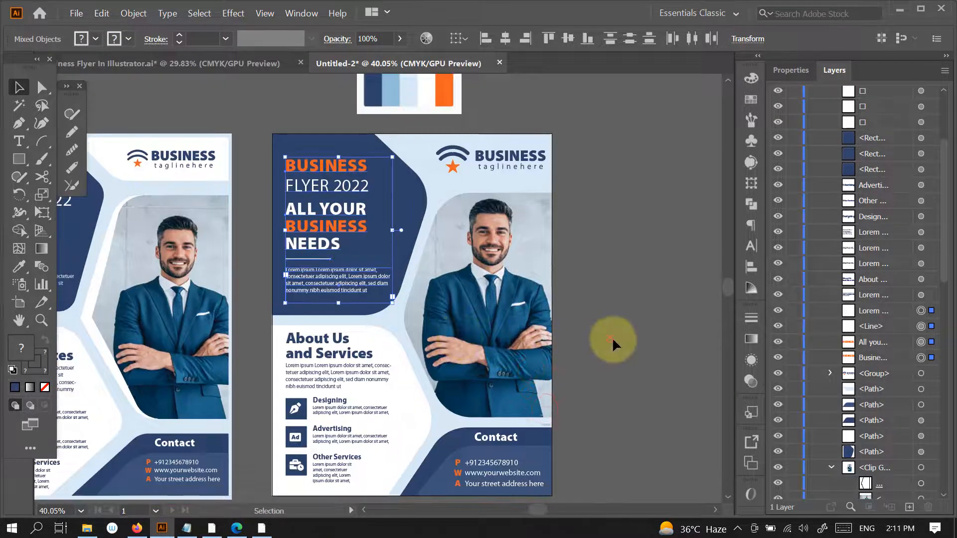
left_click(611, 339)
left_click_drag(562, 401, 543, 356)
left_click_drag(568, 404, 546, 382)
left_click_drag(599, 400, 582, 392)
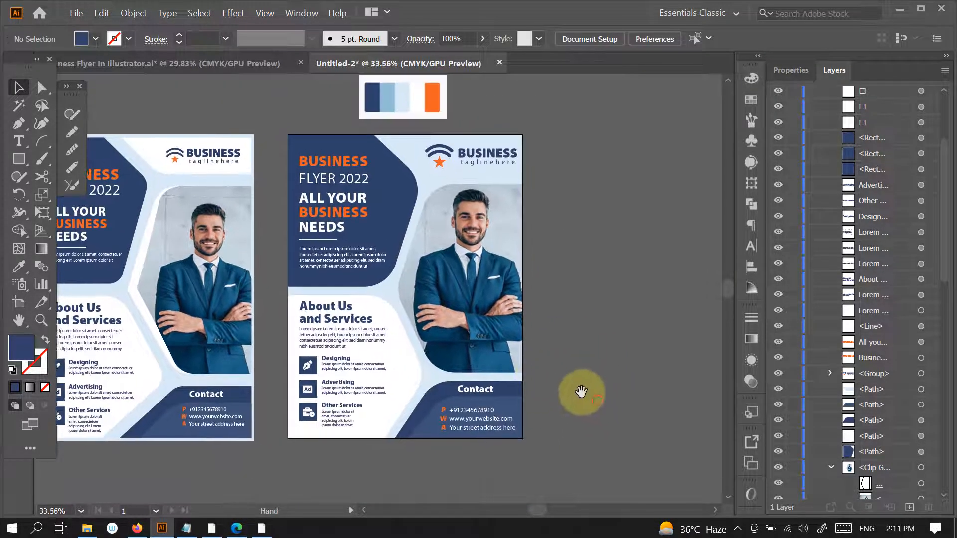
key("space")
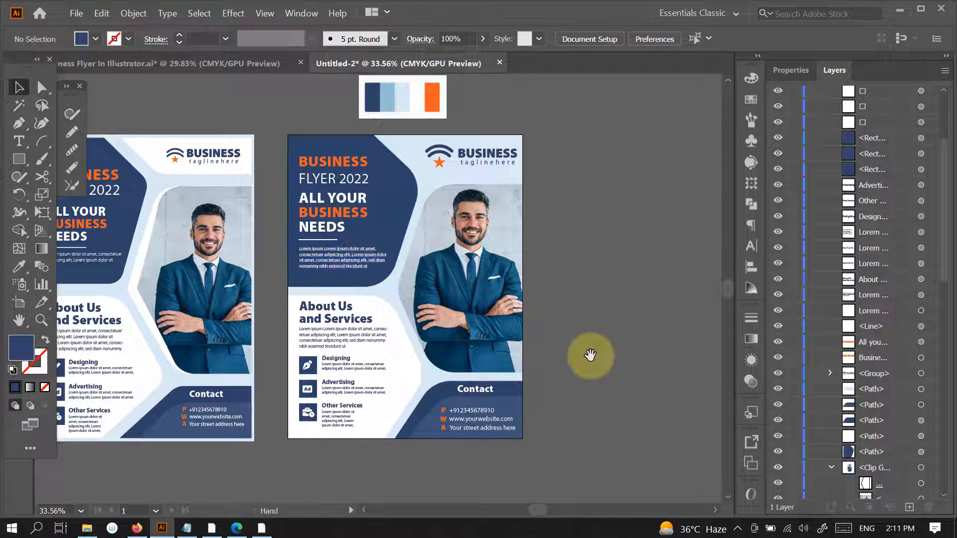
left_click_drag(592, 357, 635, 362)
left_click(447, 278)
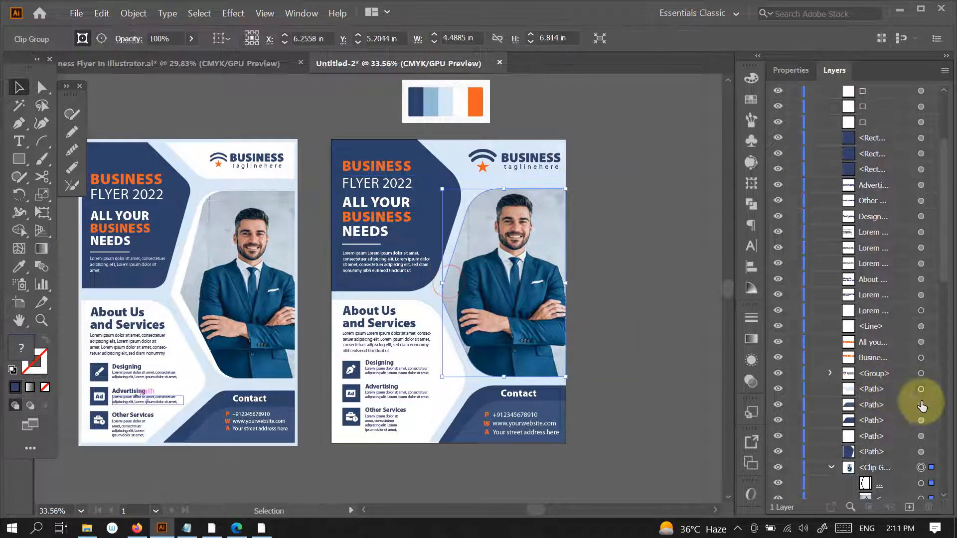
left_click(921, 483)
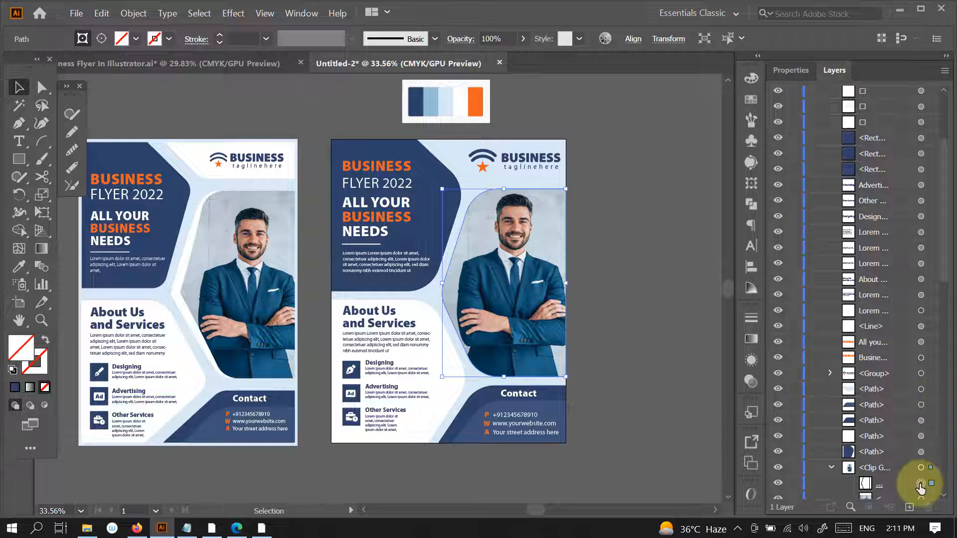
key("ctrl+v")
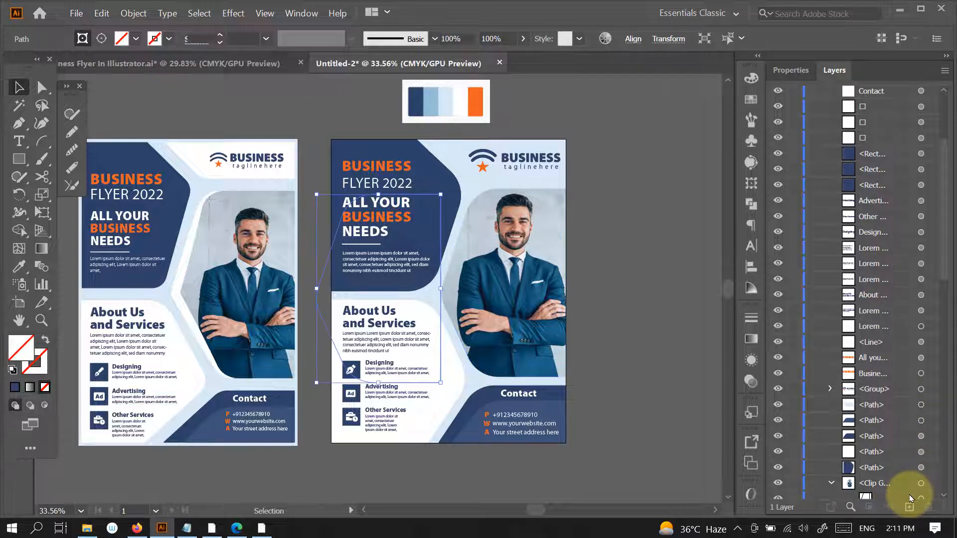
left_click_drag(942, 268, 941, 174)
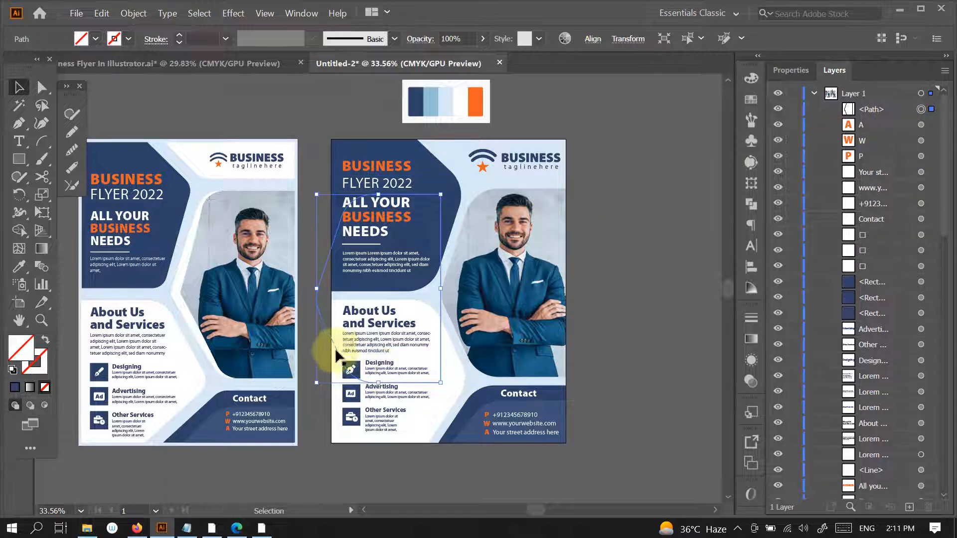
left_click_drag(330, 337, 608, 256)
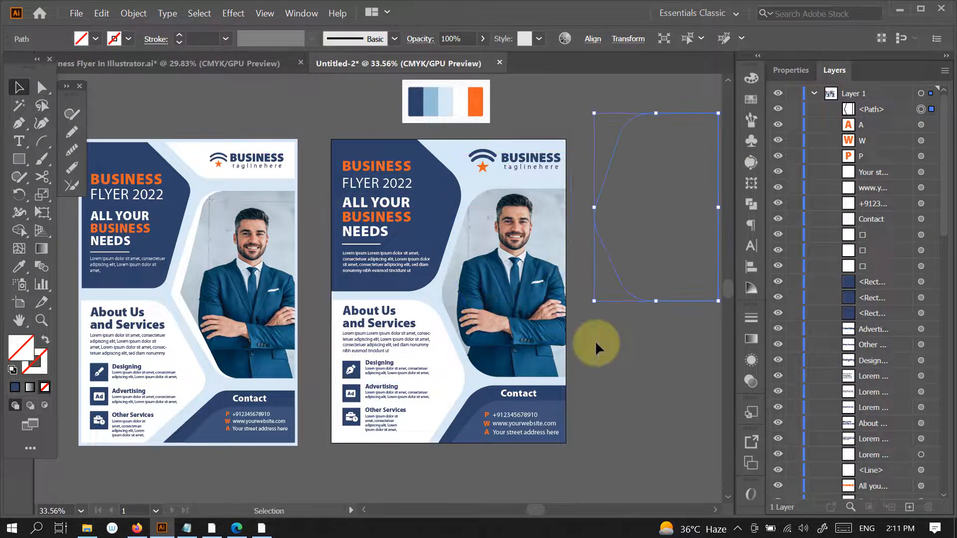
key("Delete")
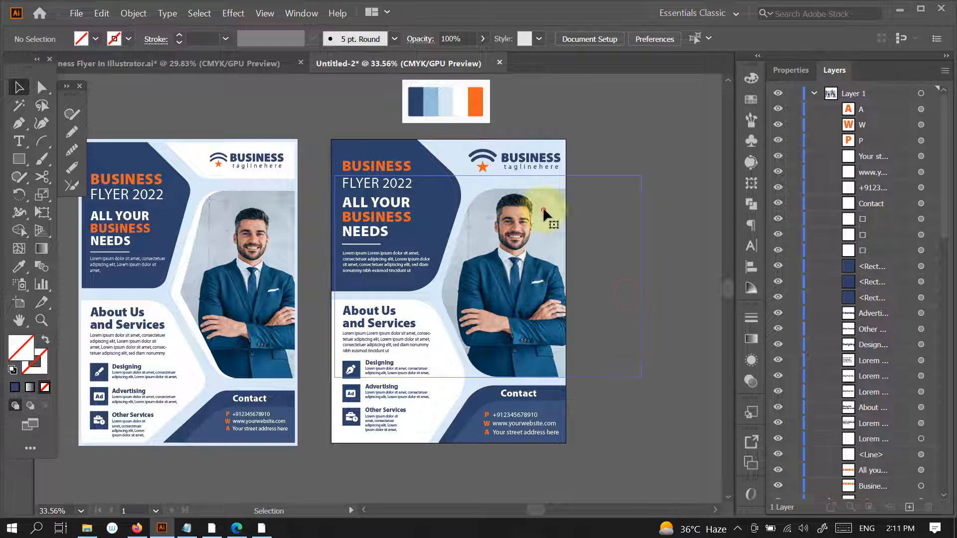
- Duplicate the photo's clipping path in place and move the copy out of the clip group, directly above it
left_click(544, 209)
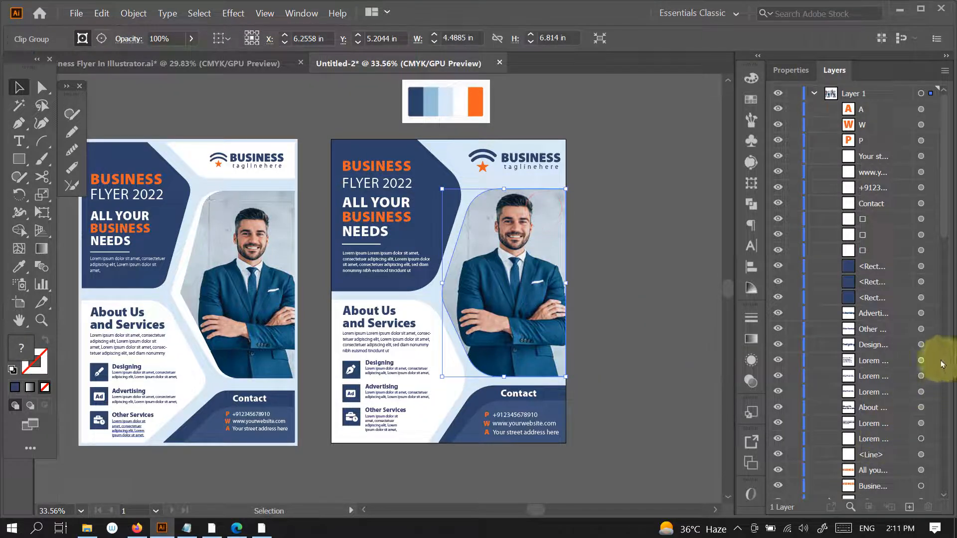
left_click_drag(943, 231, 941, 353)
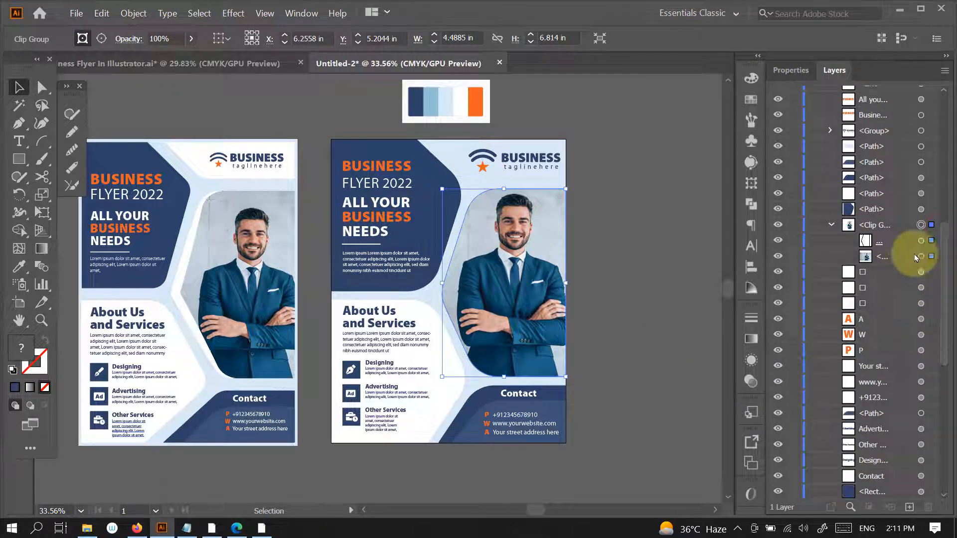
left_click(921, 241)
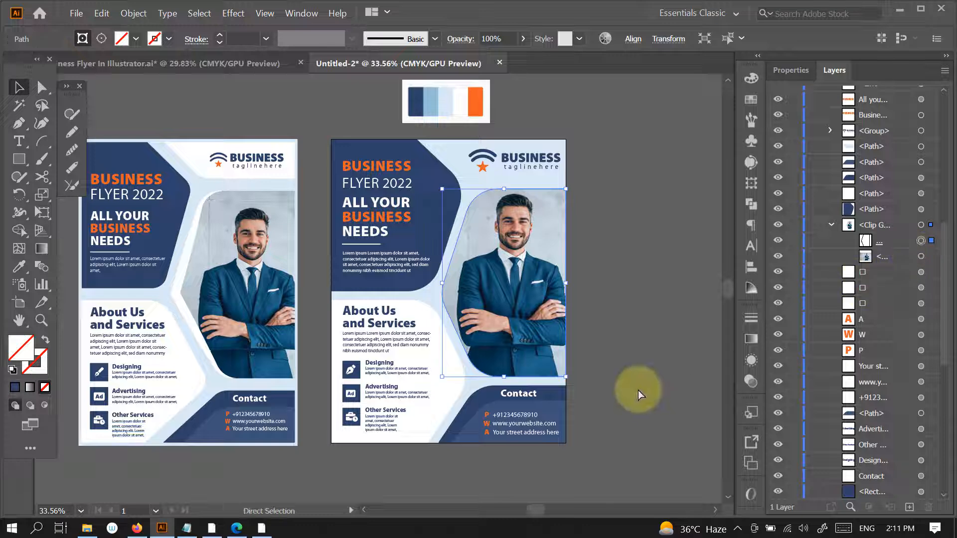
left_click(102, 12)
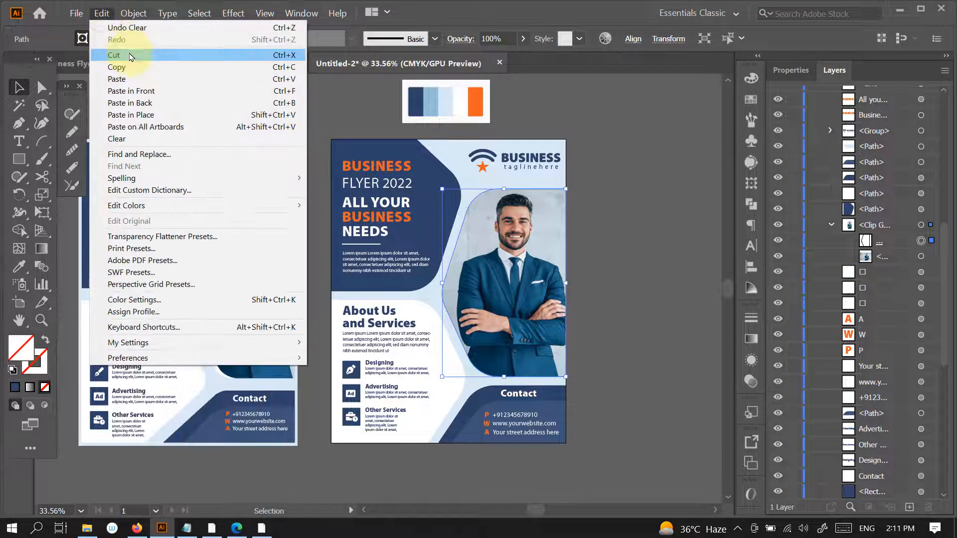
left_click(128, 65)
left_click(102, 12)
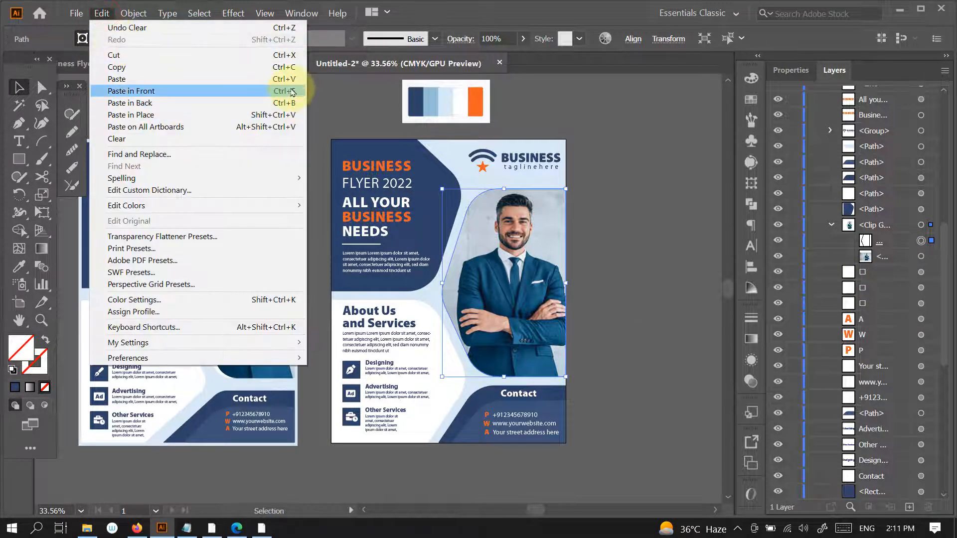
left_click(279, 92)
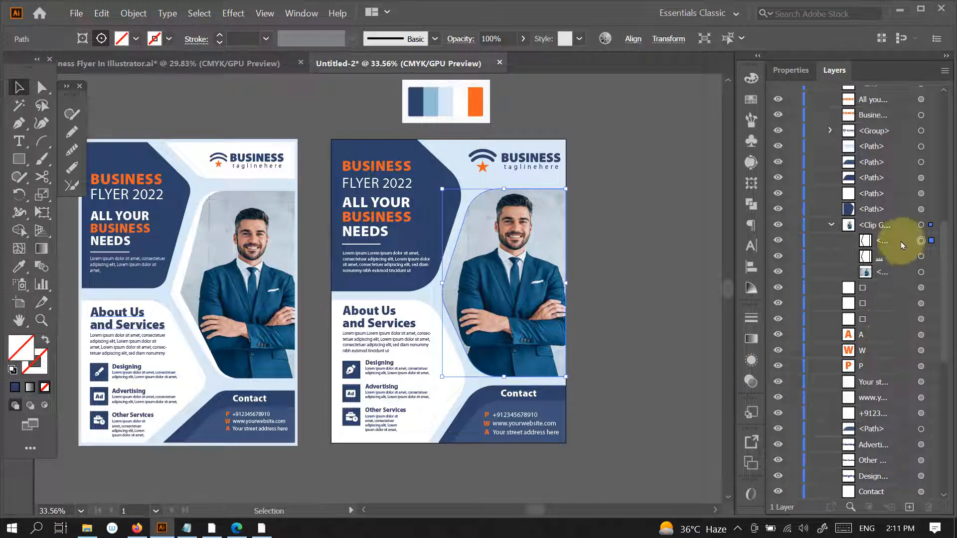
left_click_drag(887, 216, 880, 214)
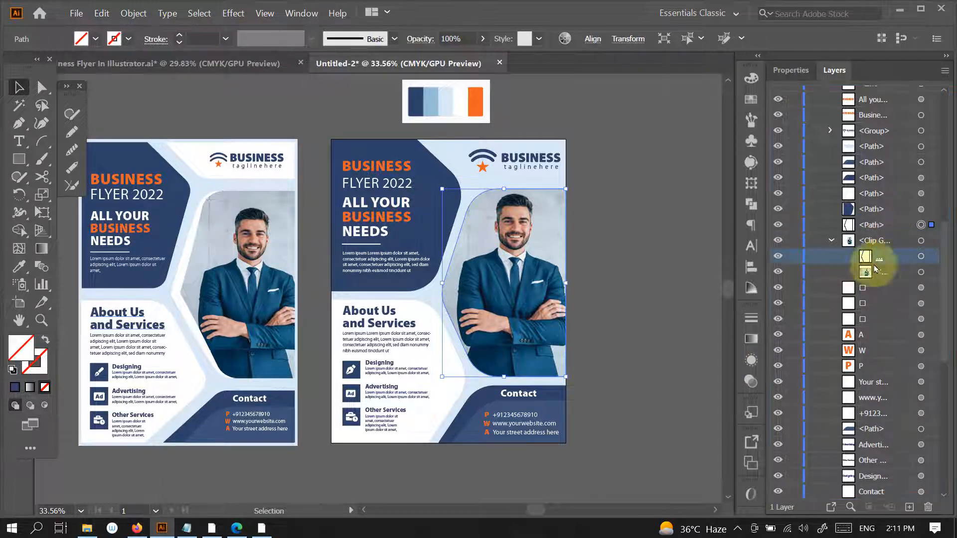
- Fill the copied clipping path with the white sampled from the colour palette
left_click(921, 225)
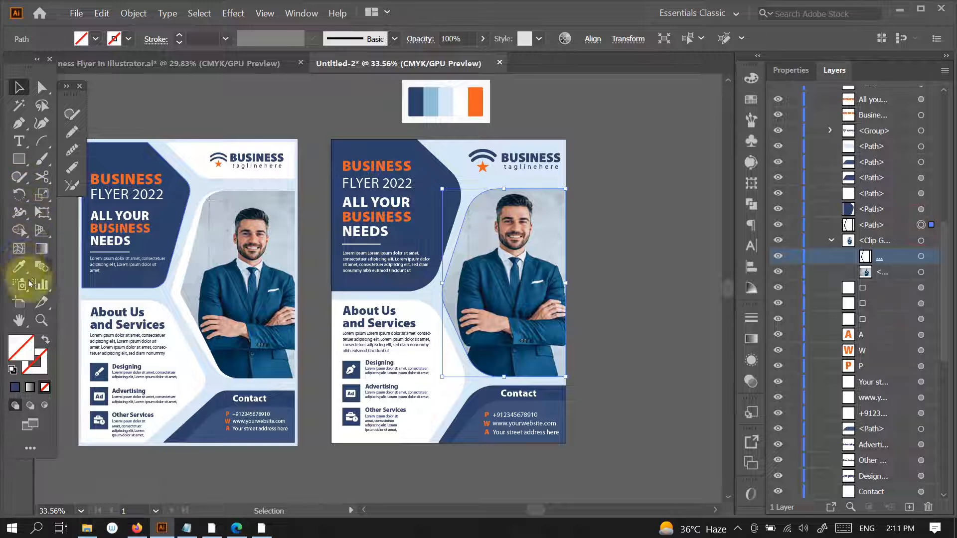
left_click(19, 267)
left_click(463, 99)
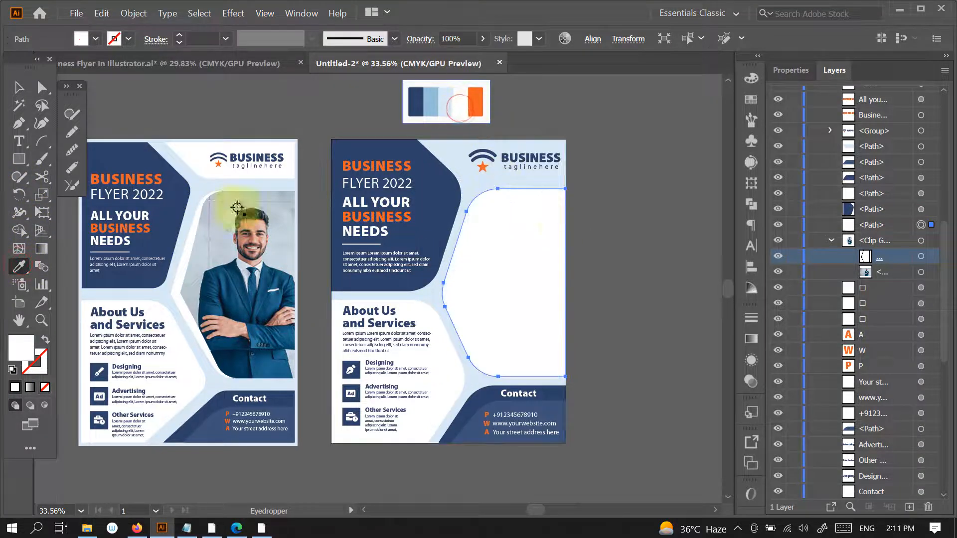
- Cut the white shape at the upper and lower ends of its curved side with Scissors and delete the straight-edged right part
left_click(18, 88)
left_click(42, 177)
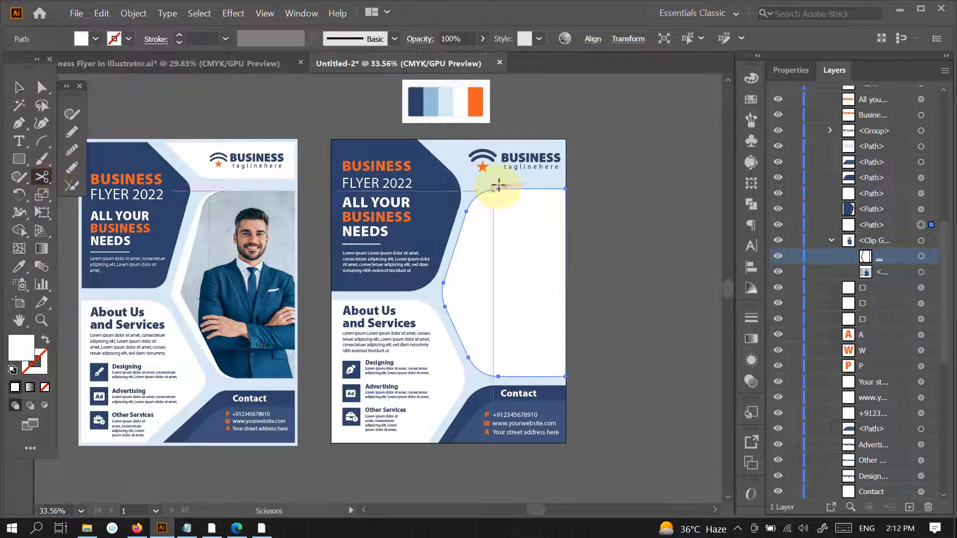
left_click(497, 188)
left_click(498, 377)
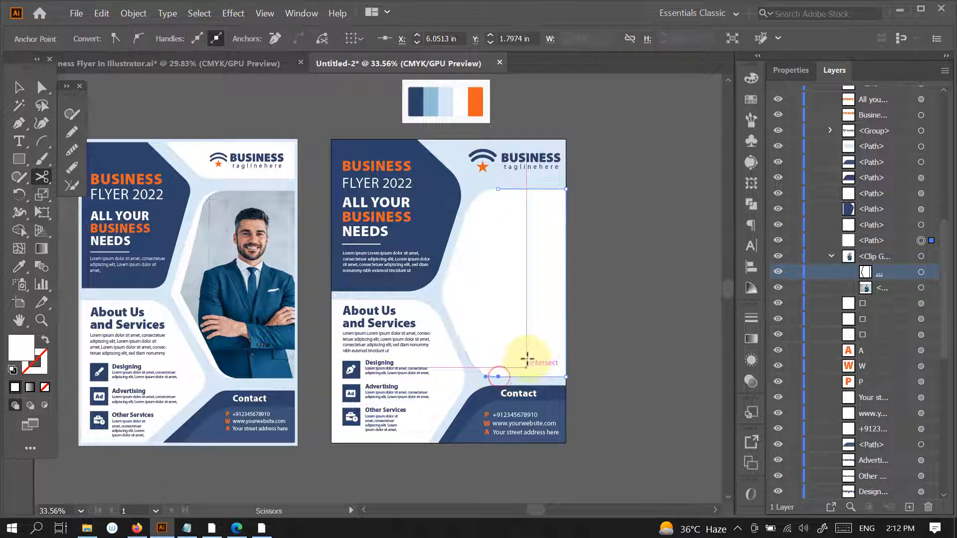
key("v")
left_click_drag(622, 303, 623, 305)
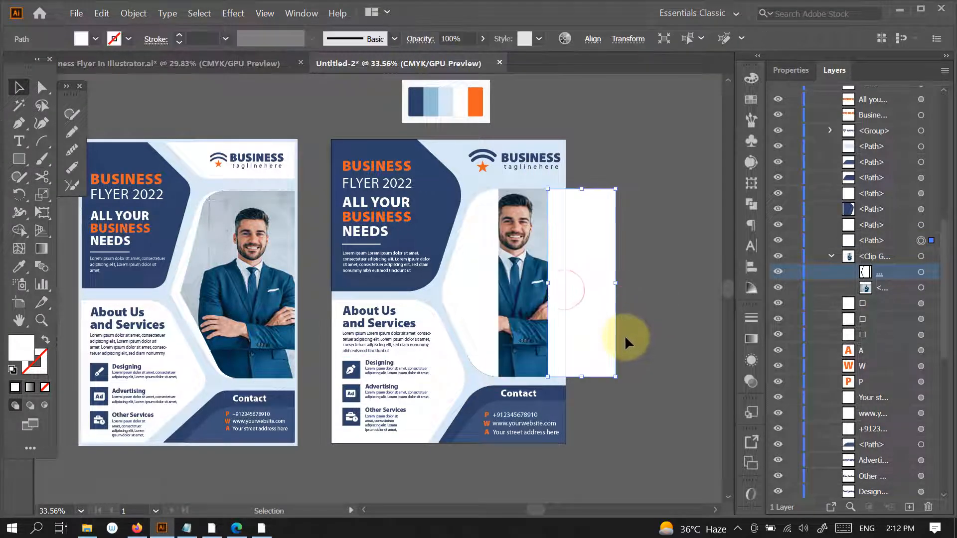
key("Delete")
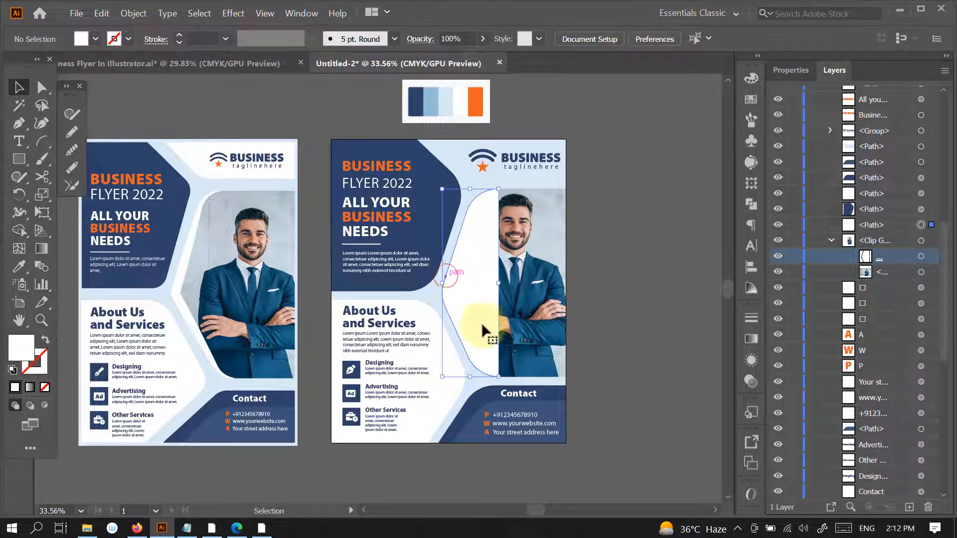
- Swap the remaining curved shape's white fill to its stroke and set the stroke weight to 15 pt
left_click(483, 330)
left_click(45, 341)
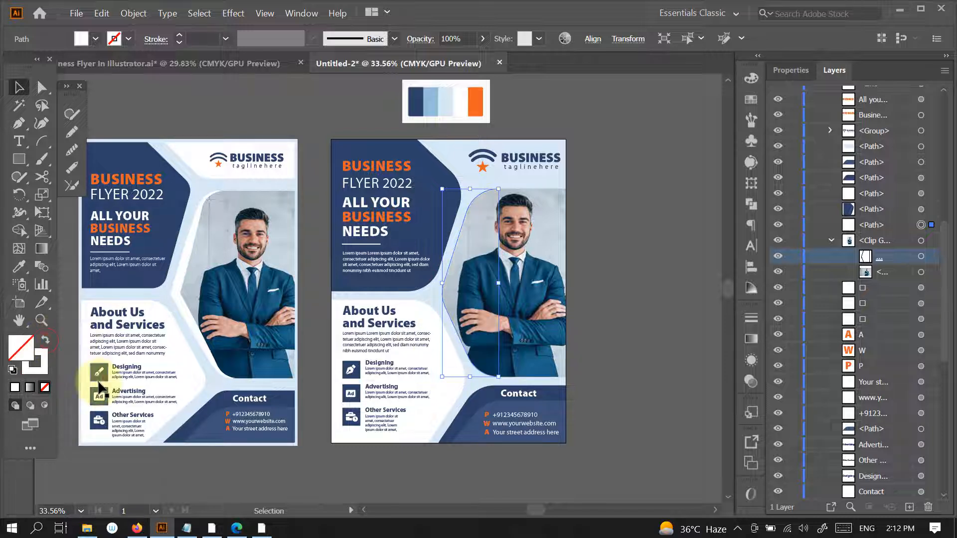
left_click(792, 70)
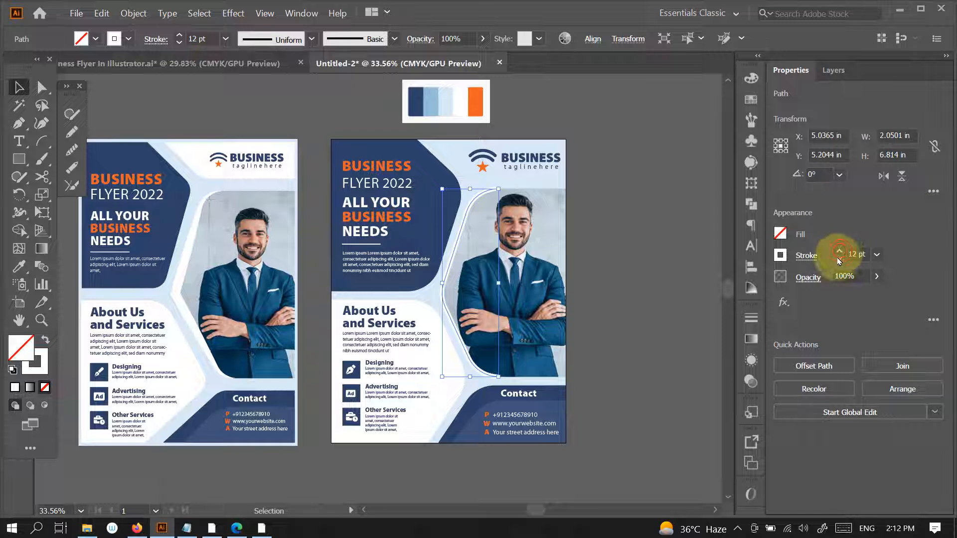
left_click(839, 252)
left_click(839, 252)
- Apply the elliptical width profile that tapers at both ends to the white curved stroke
left_click(806, 255)
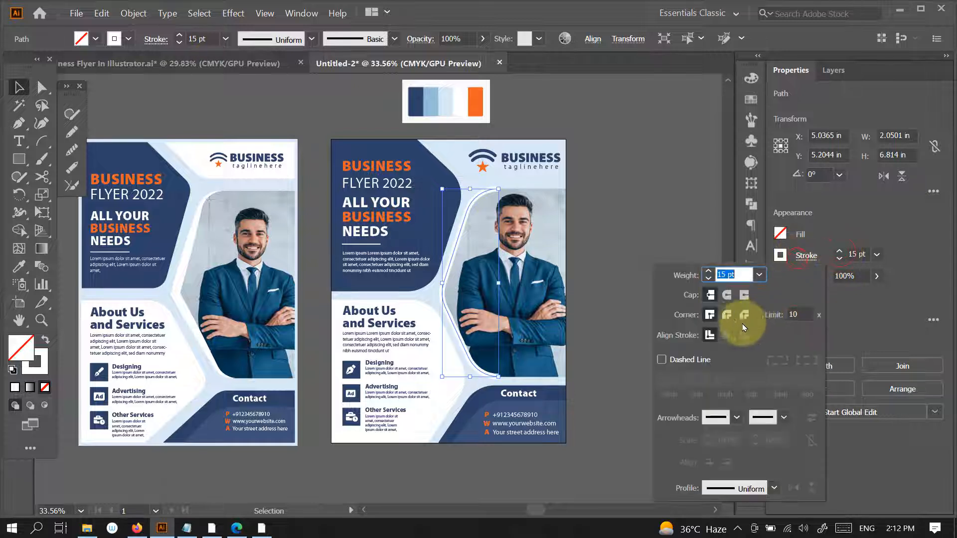
left_click(731, 485)
left_click(723, 329)
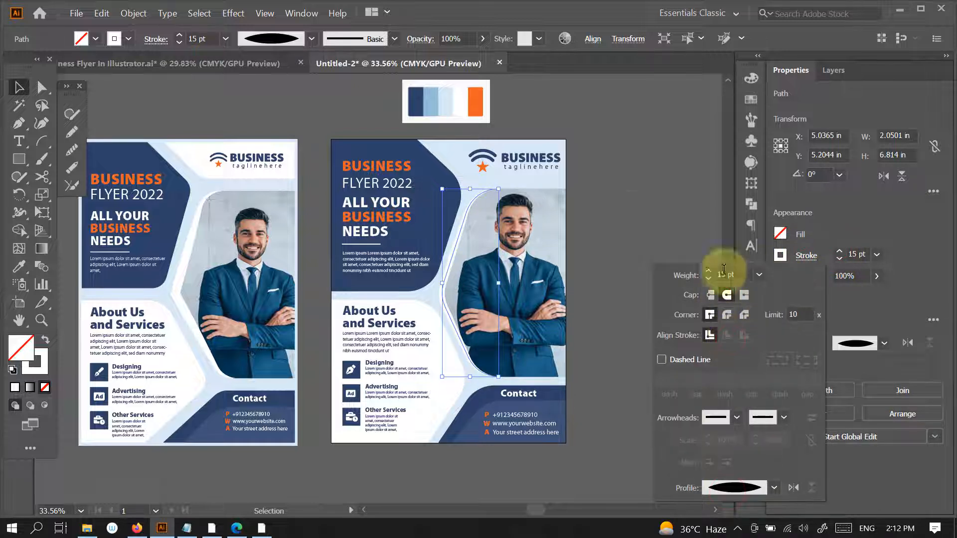
left_click(627, 214)
left_click(629, 216)
- Nudge the white curved stroke slightly right along the photo's edge
left_click(442, 295)
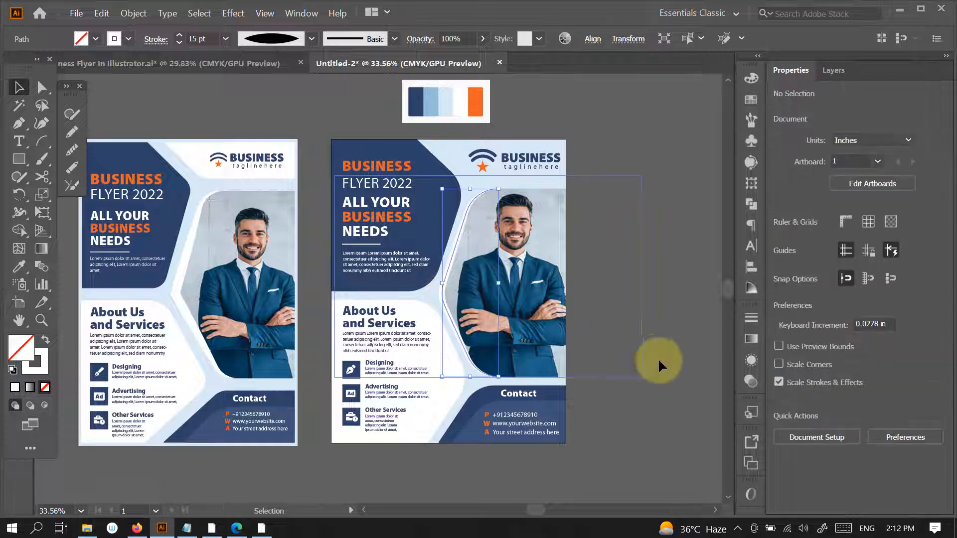
key("Right")
key("Right")
key("Right")
key("Right")
key("Right")
key("Right")
key("Right")
key("Right")
key("Right")
key("Right")
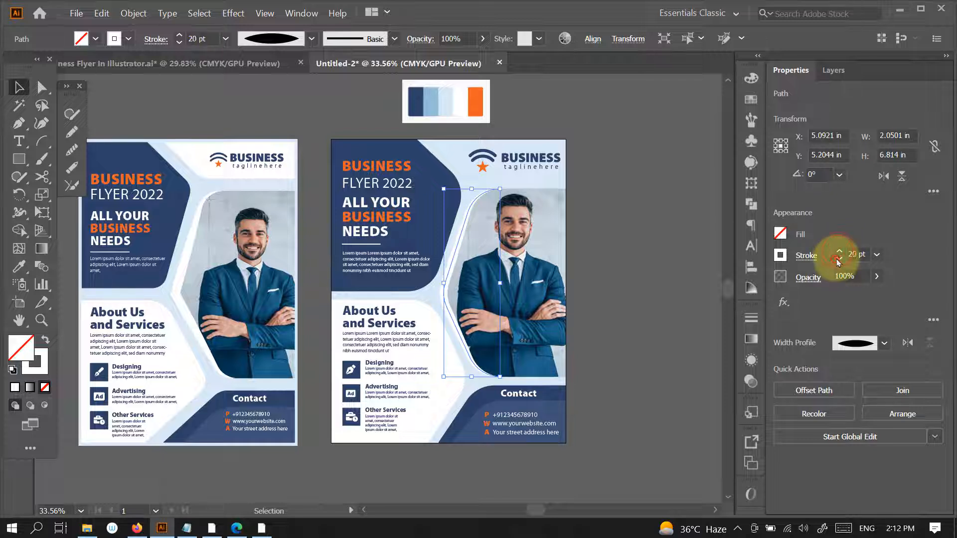
- Recolor the light blue shape behind the logo white by sampling the matching shape in the reference flyer
left_click(634, 290)
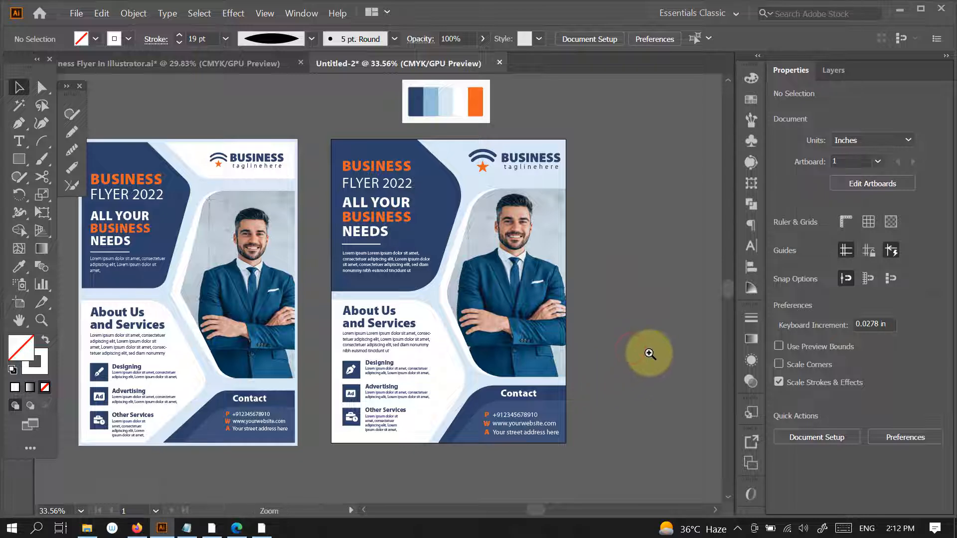
left_click_drag(649, 354, 623, 380)
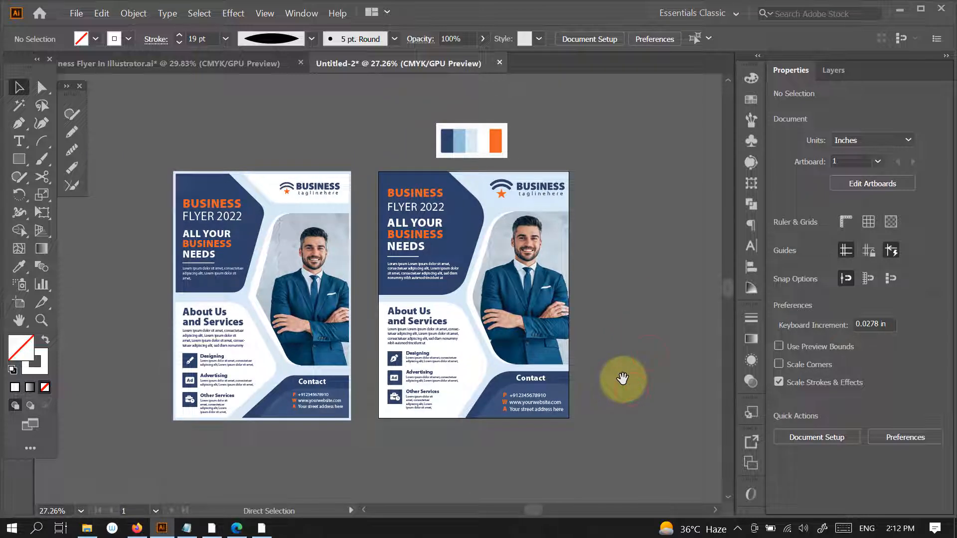
left_click(504, 198)
key("i")
left_click(266, 185)
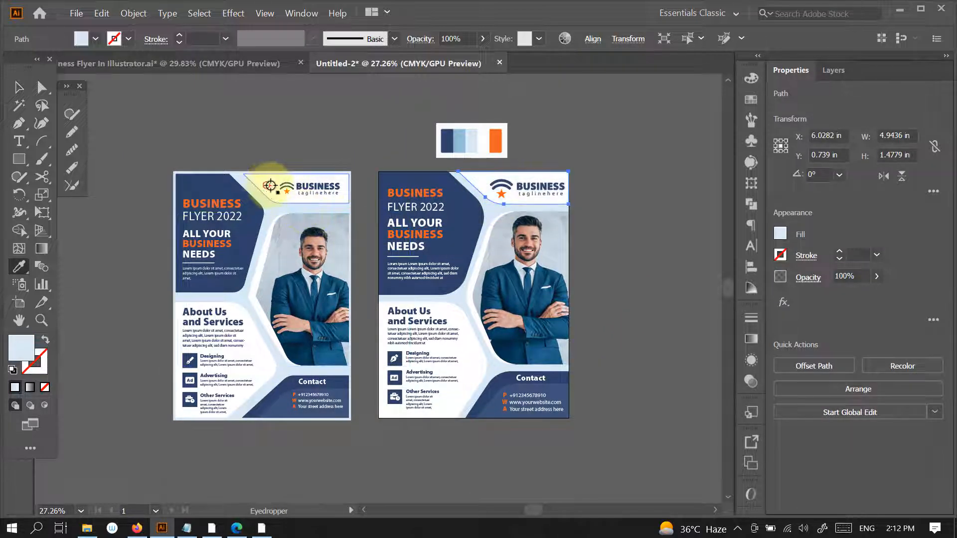
key("v")
left_click(621, 289)
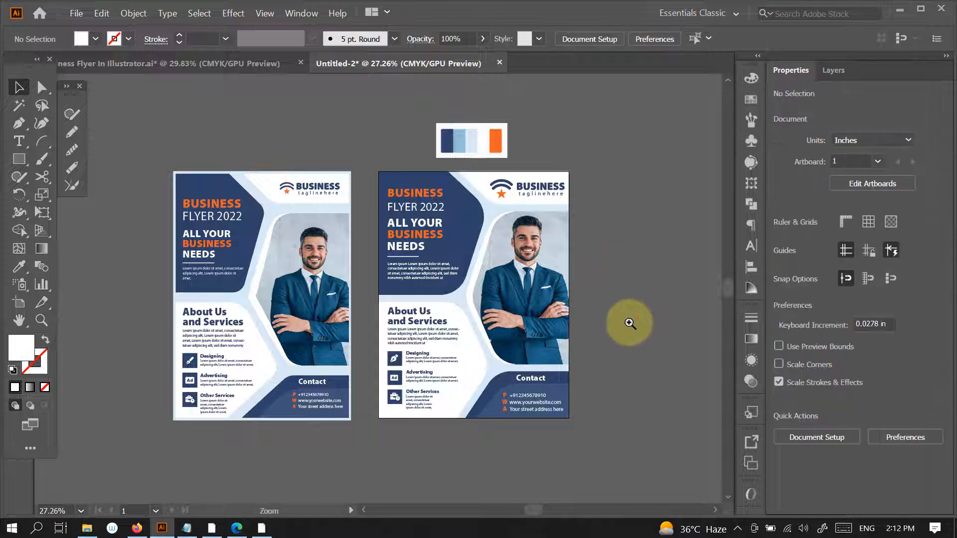
- Nudge the logo group slightly up and right in the white header shape and scale it down slightly about its center
left_click_drag(627, 325, 595, 268)
left_click(577, 211)
left_click(543, 216)
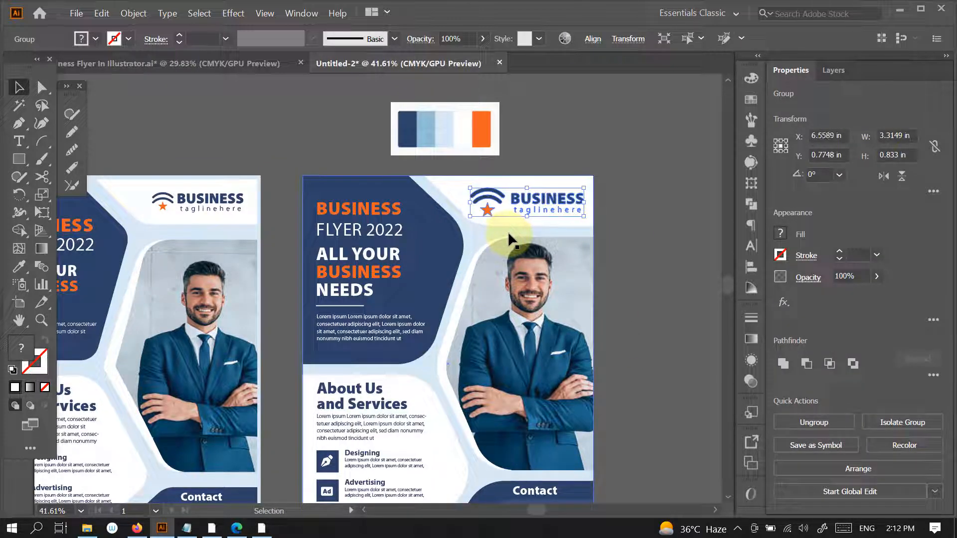
key("Up")
key("Up")
key("Up")
key("Up")
key("Right")
key("Right")
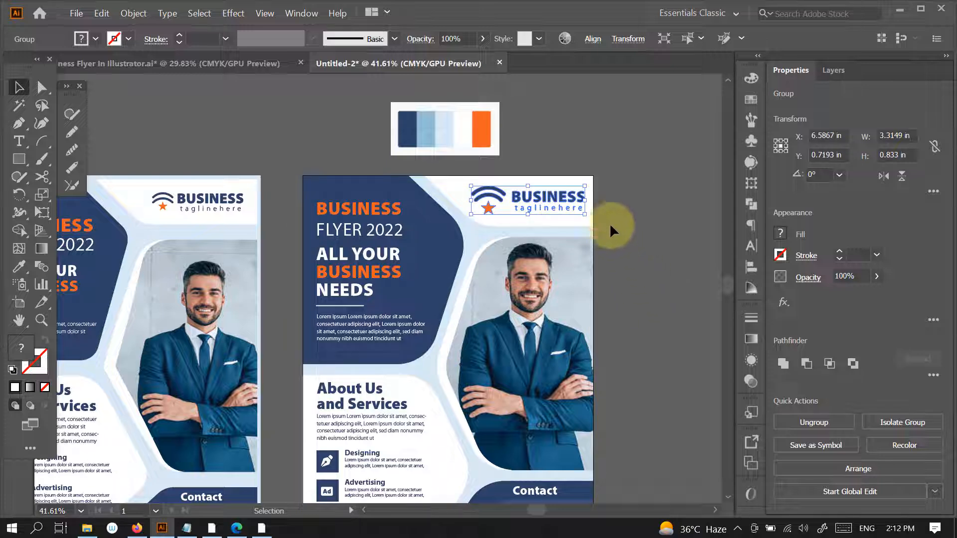
left_click_drag(586, 201, 581, 202)
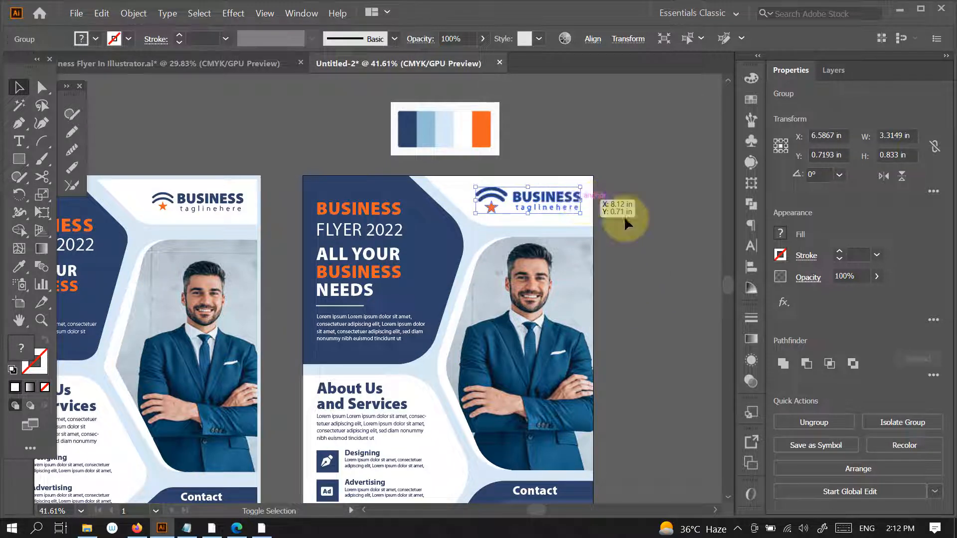
left_click(640, 287)
scroll(573, 355, "down", 2)
left_click_drag(599, 395, 590, 365)
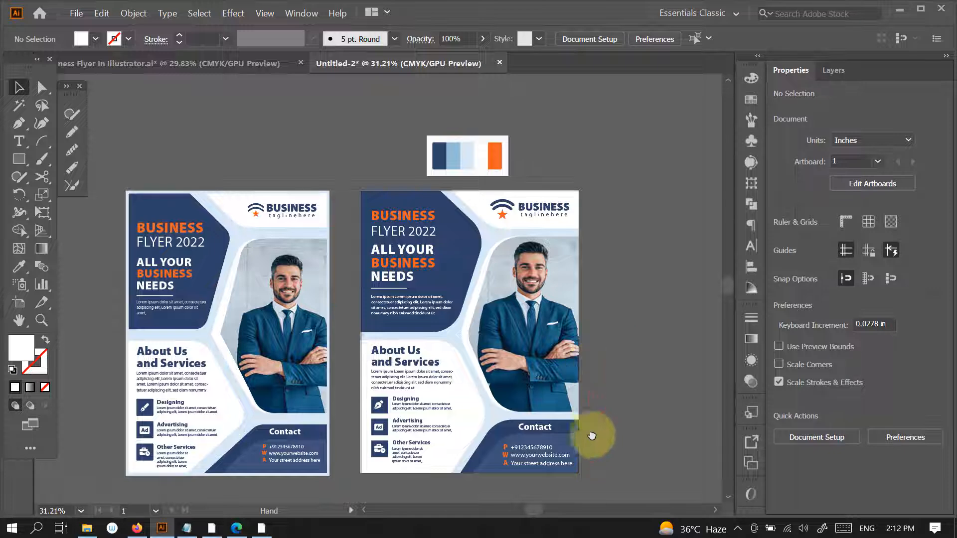
left_click_drag(592, 436, 594, 404)
scroll(617, 405, "down", 1)
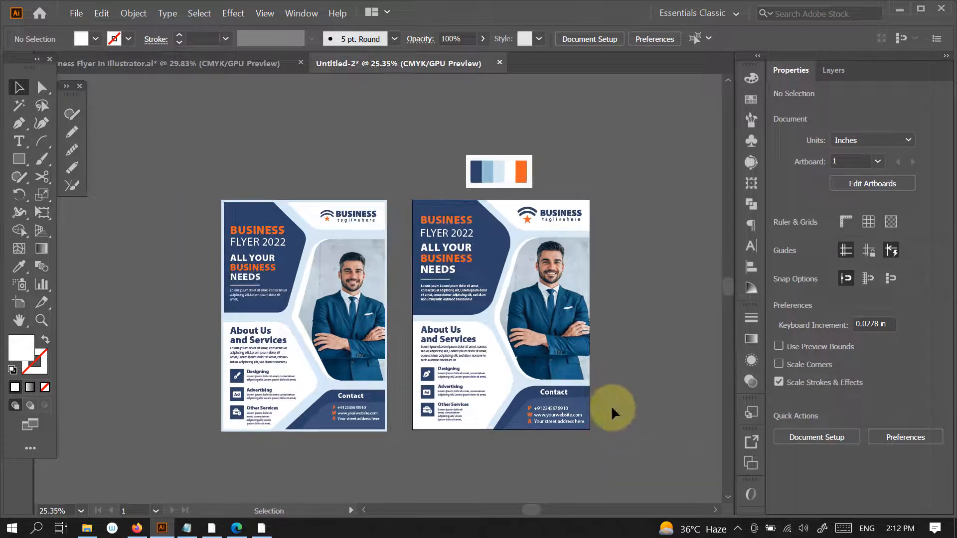